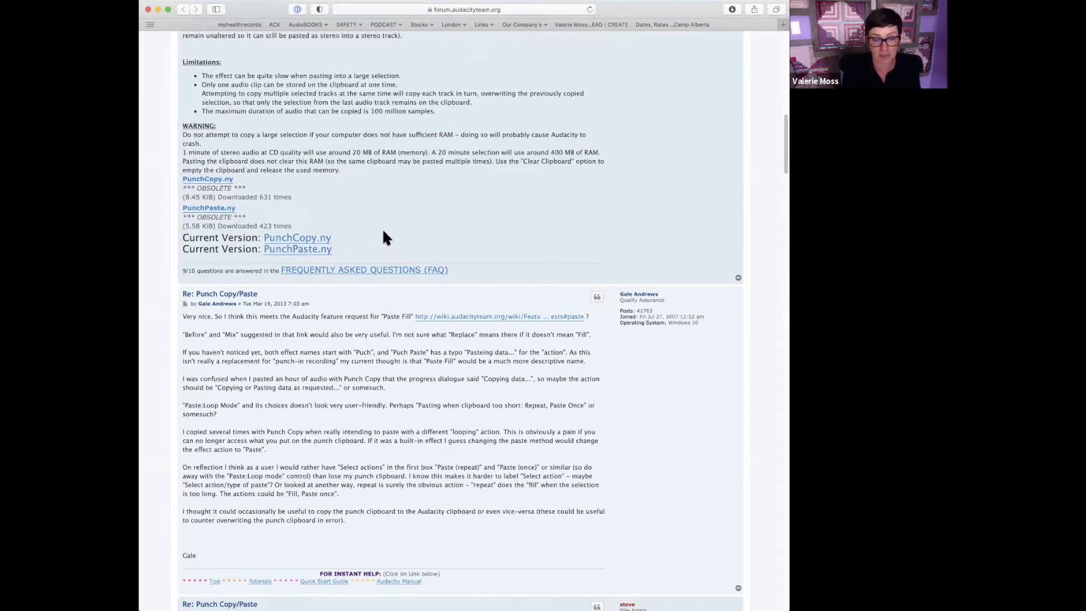
Switch to Finder and show the package contents of the Audacity application in the Applications folder
click(298, 240)
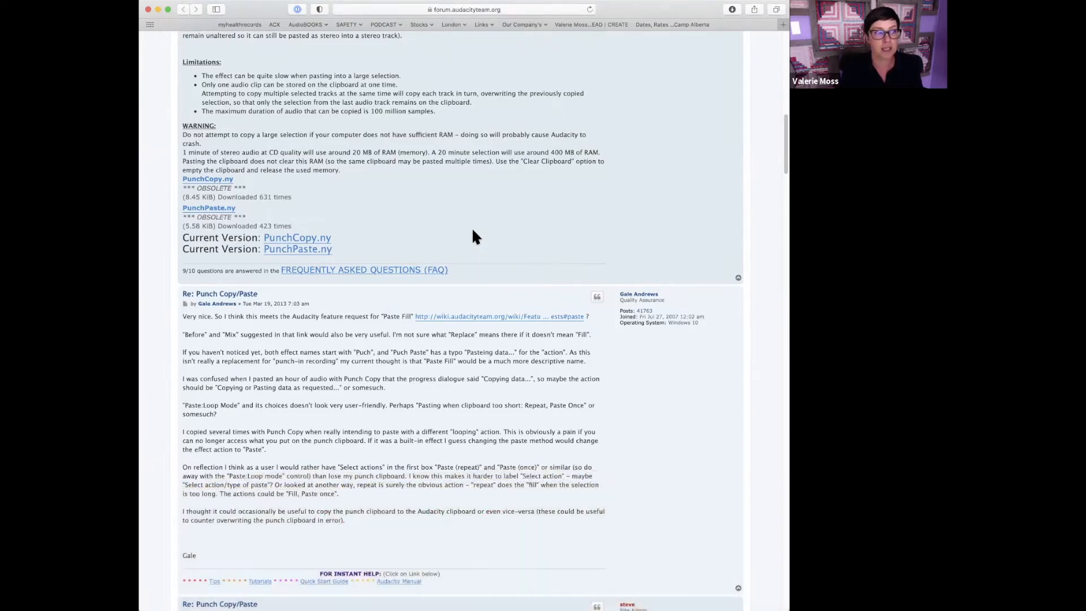
key(super+Tab)
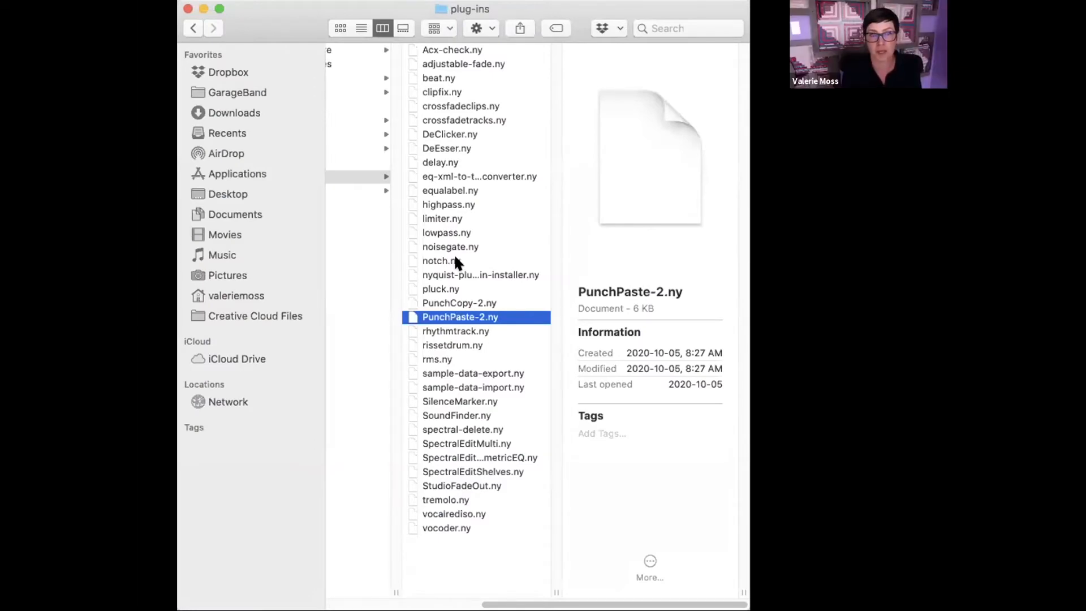
scroll(498, 599, left, 3)
scroll(538, 326, left, 3)
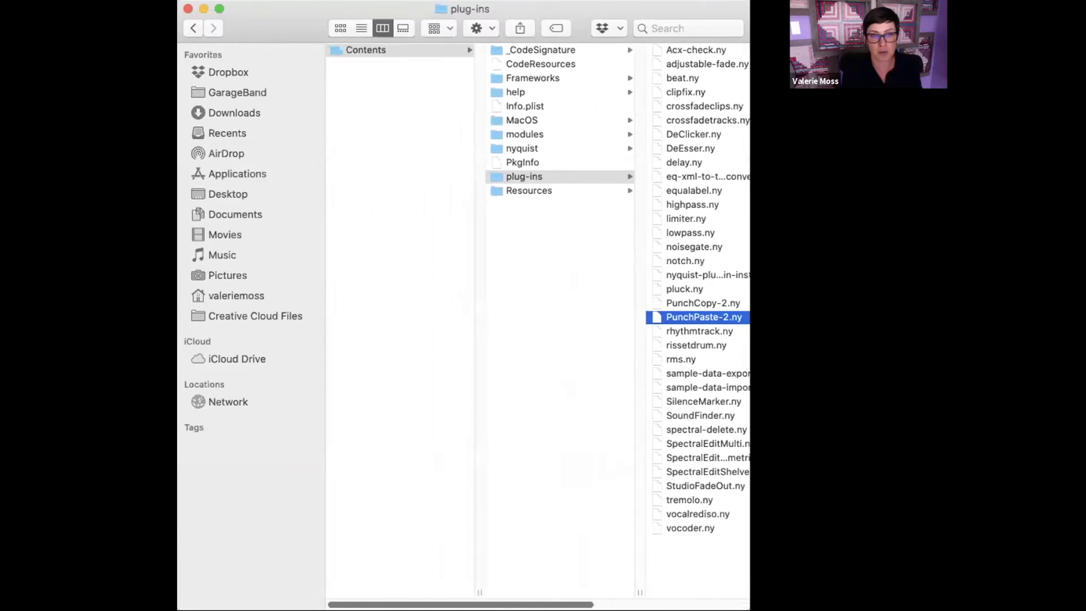
click(208, 173)
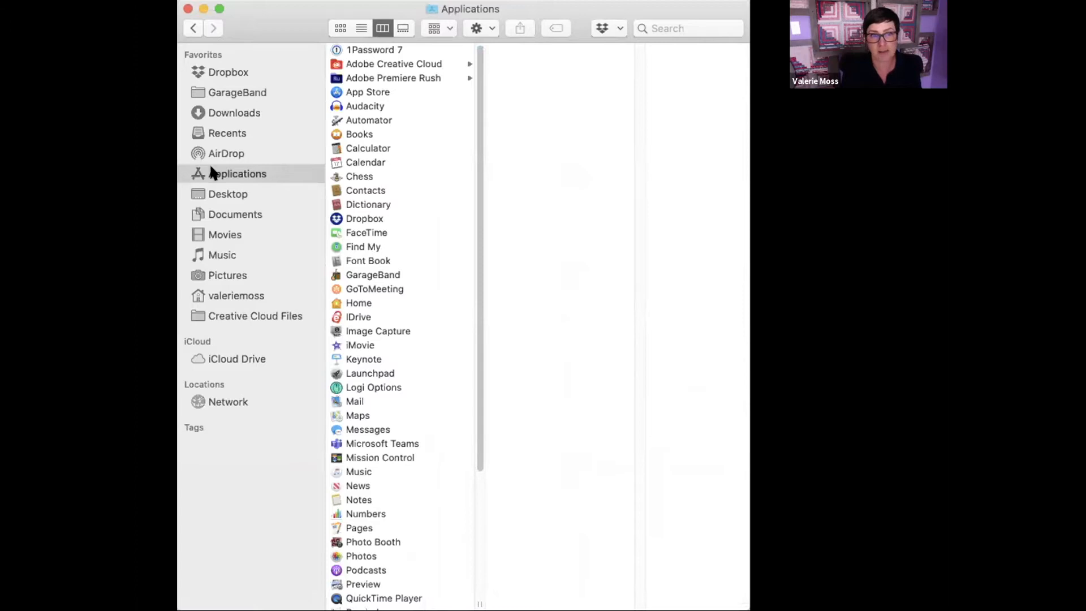
click(349, 103)
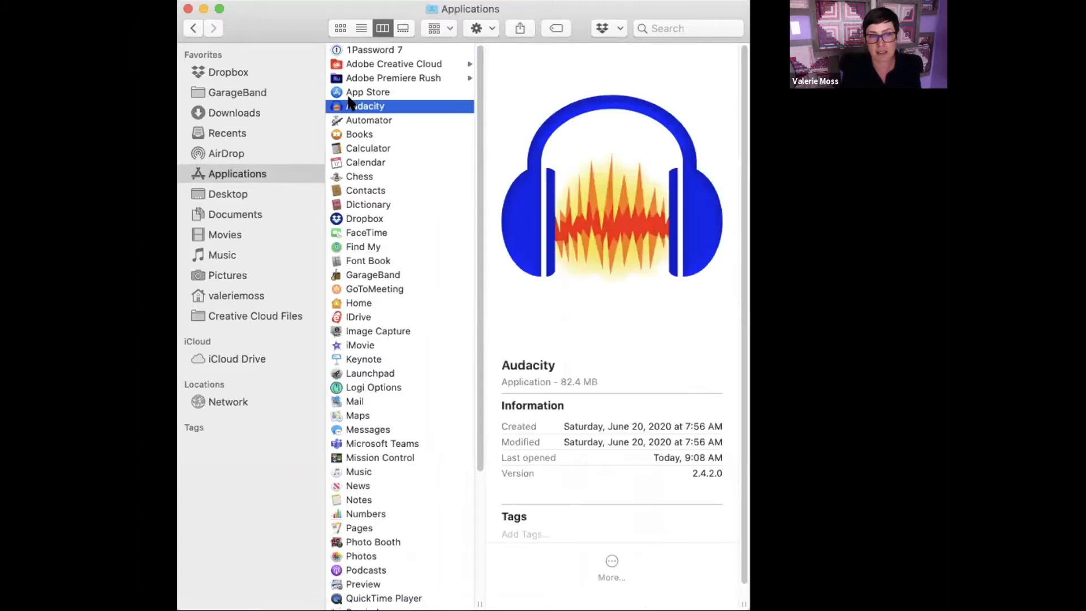
right_click(349, 103)
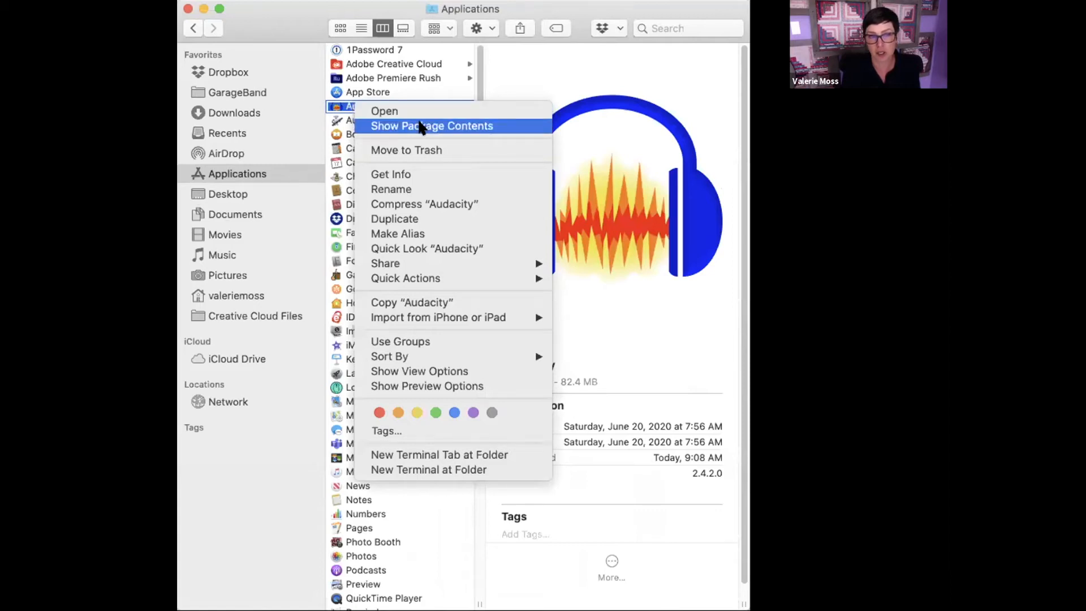
click(421, 126)
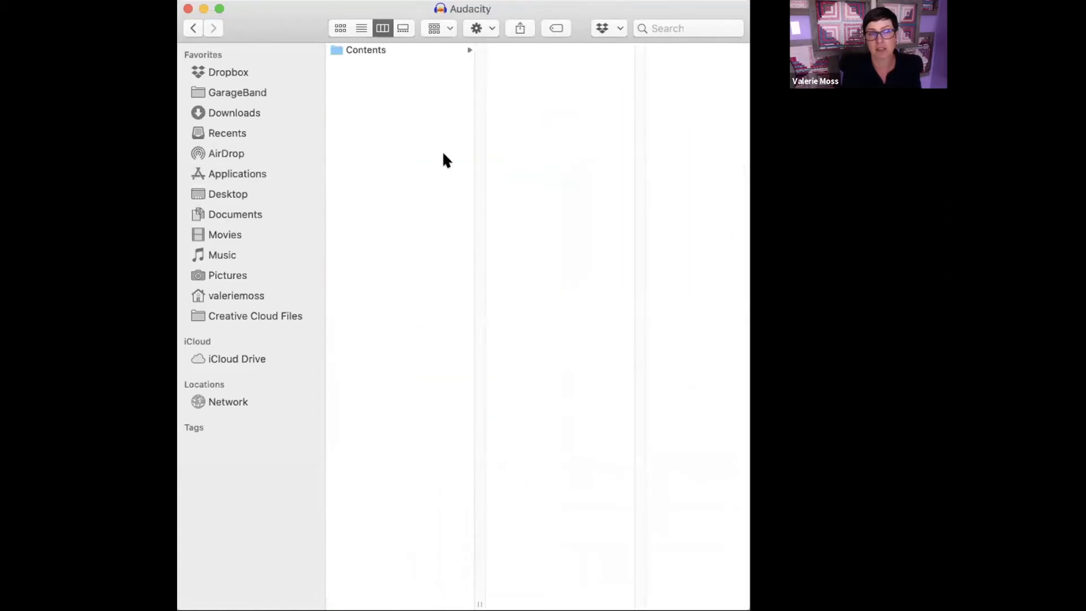
Browse the package's Contents folder, checking the nyquist folder and displaying the files in plug-ins
click(388, 50)
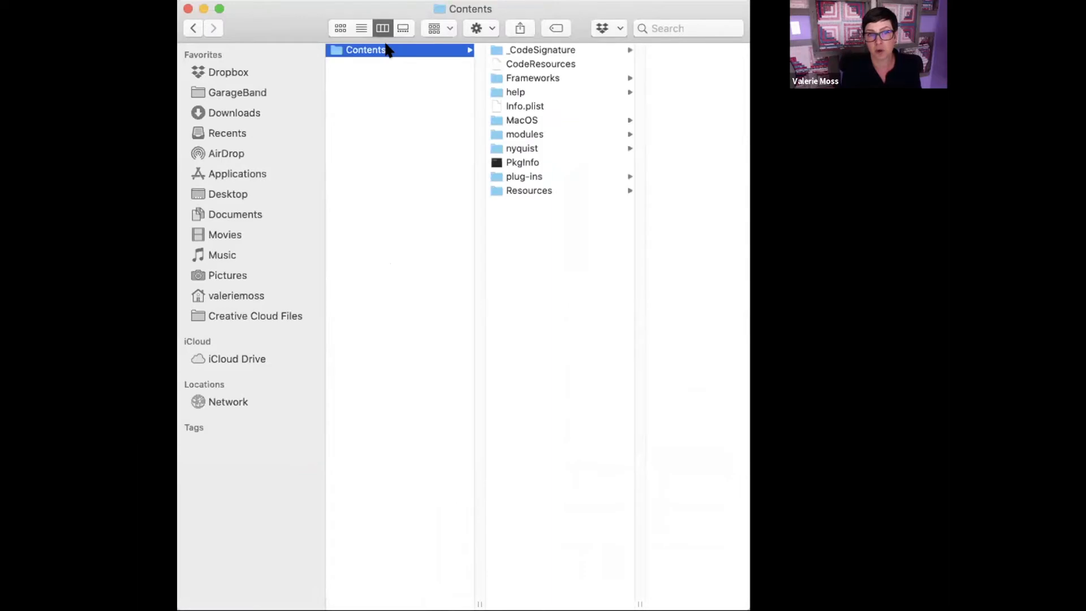
click(524, 176)
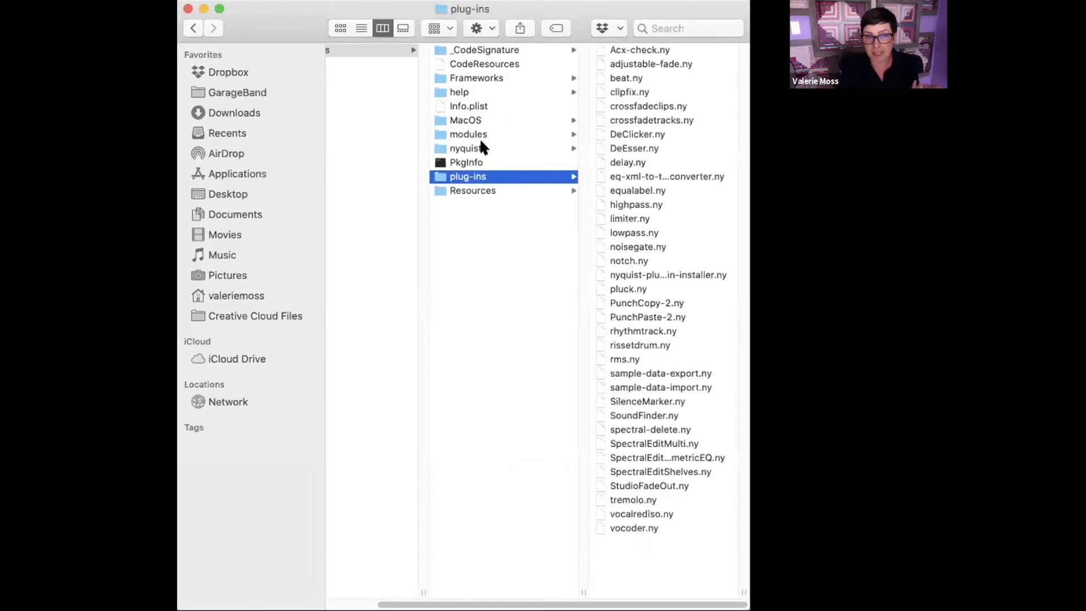
click(482, 147)
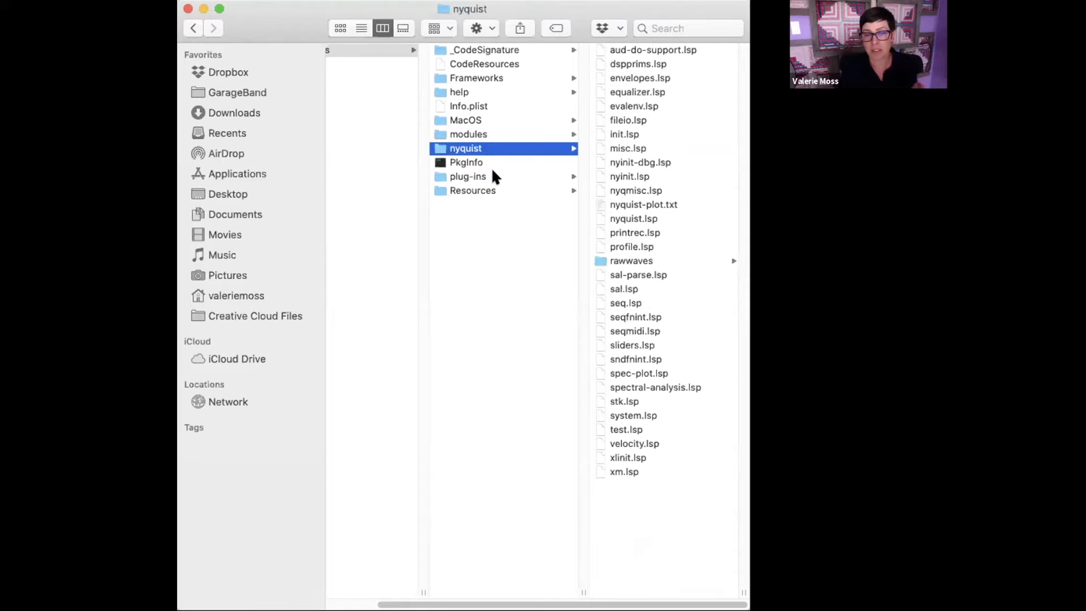
click(492, 172)
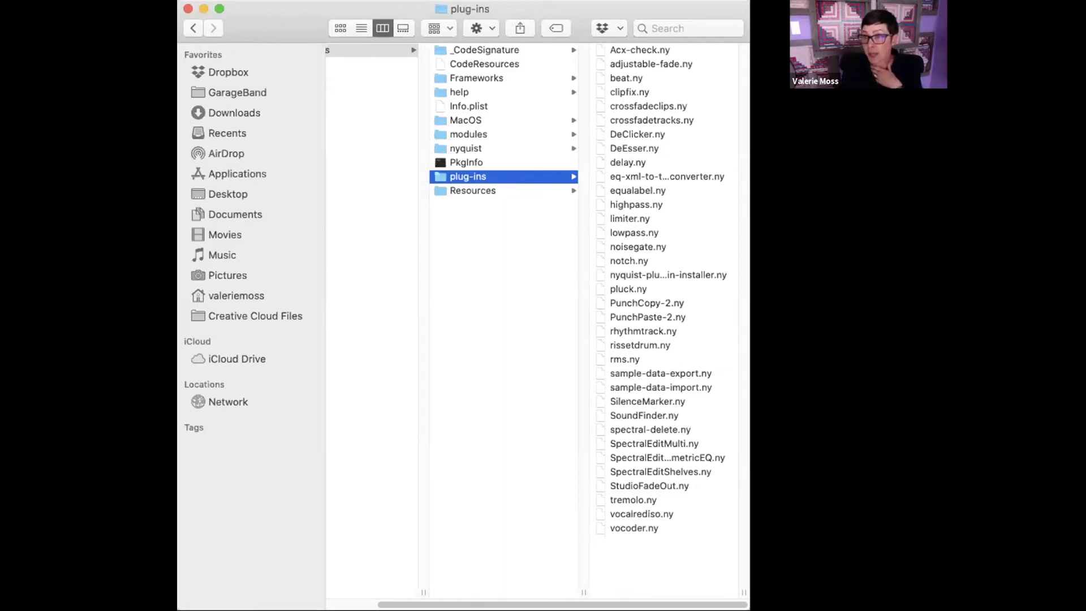
Switch to Audacity and change the track's vertical scale from linear to dB
key(super+Tab)
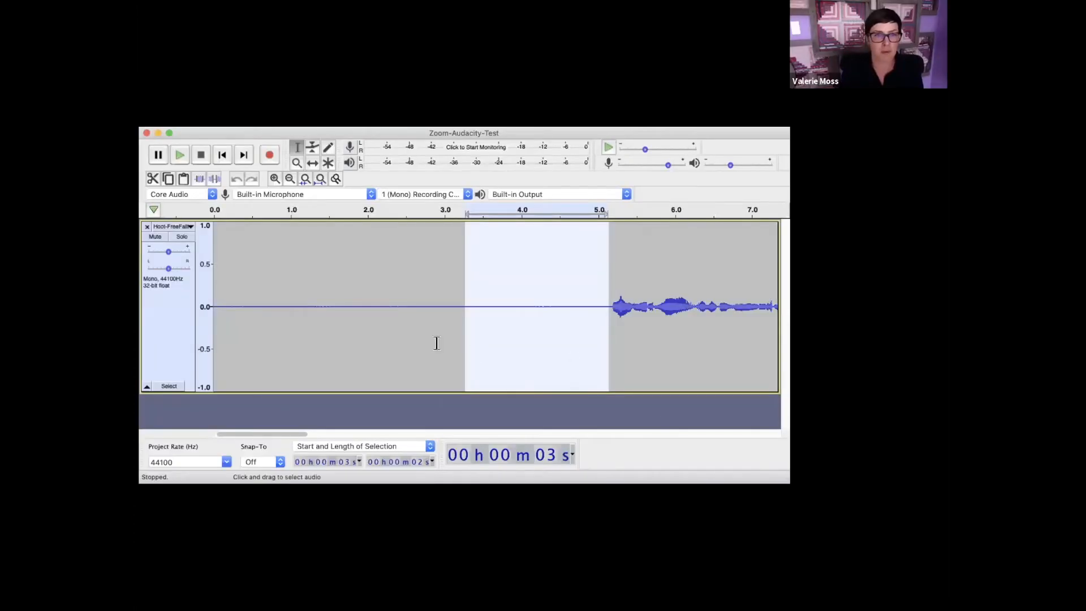
right_click(204, 300)
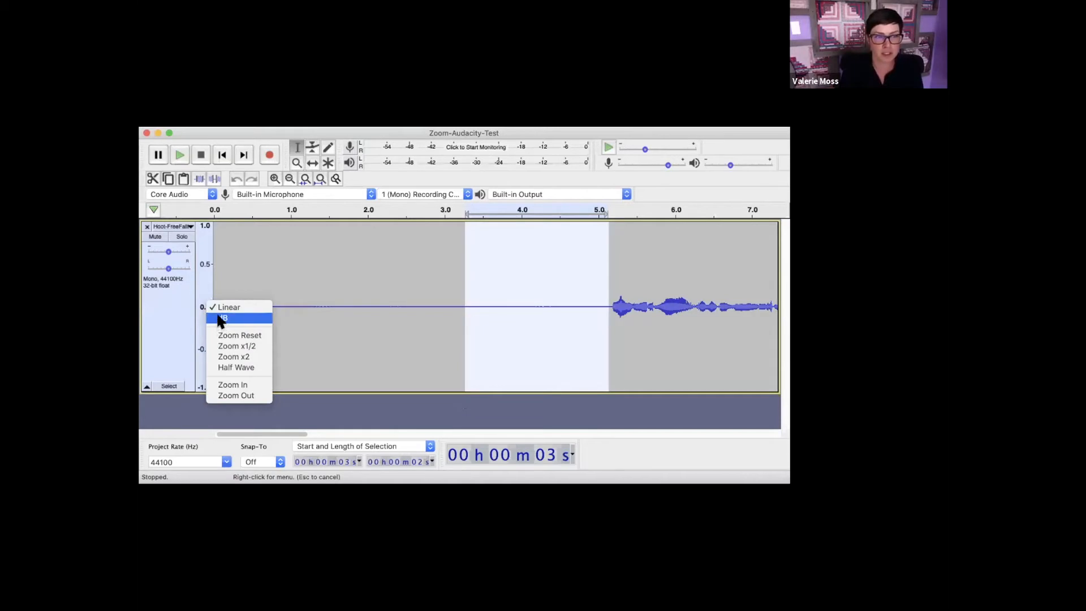
click(222, 318)
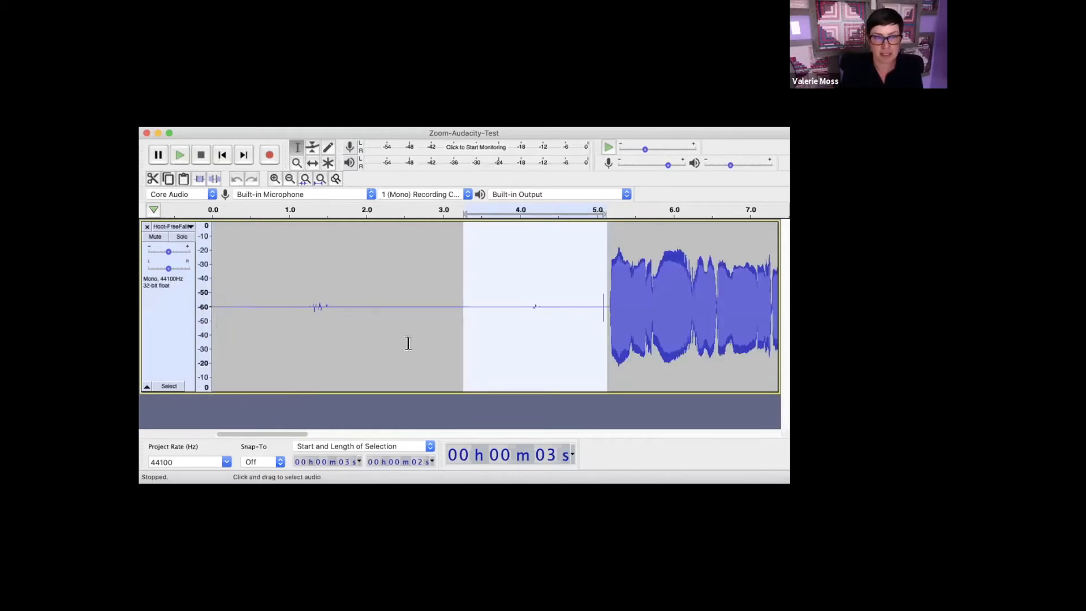
Delete the noisy audio just before the first speech and the stretch from about 1.1 to 1.7 s
drag(601, 305, 509, 310)
key(Delete)
drag(342, 306, 292, 308)
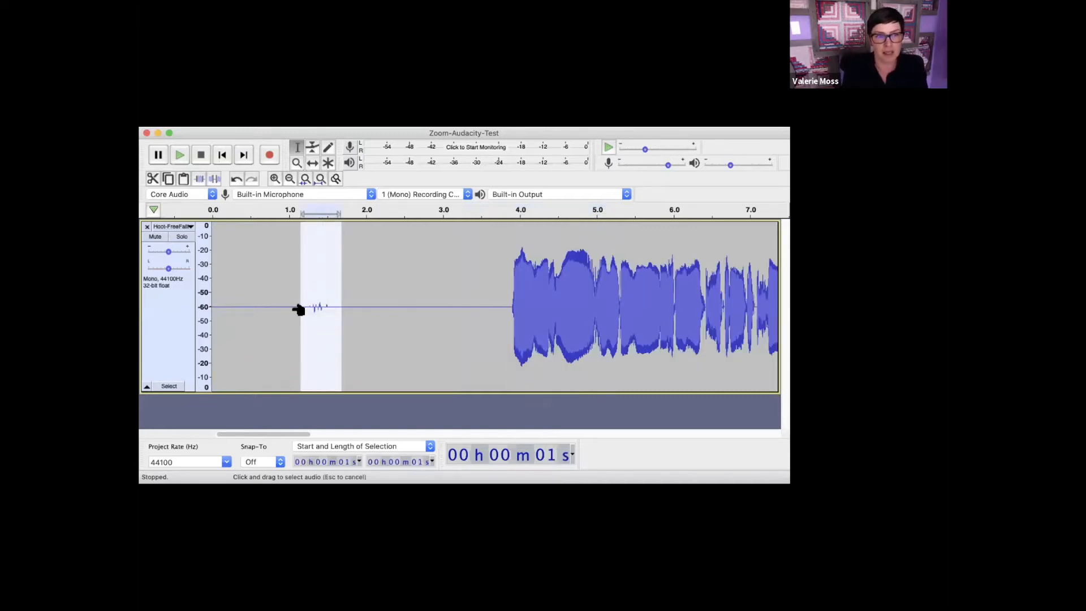
key(Delete)
drag(307, 434, 322, 434)
click(321, 178)
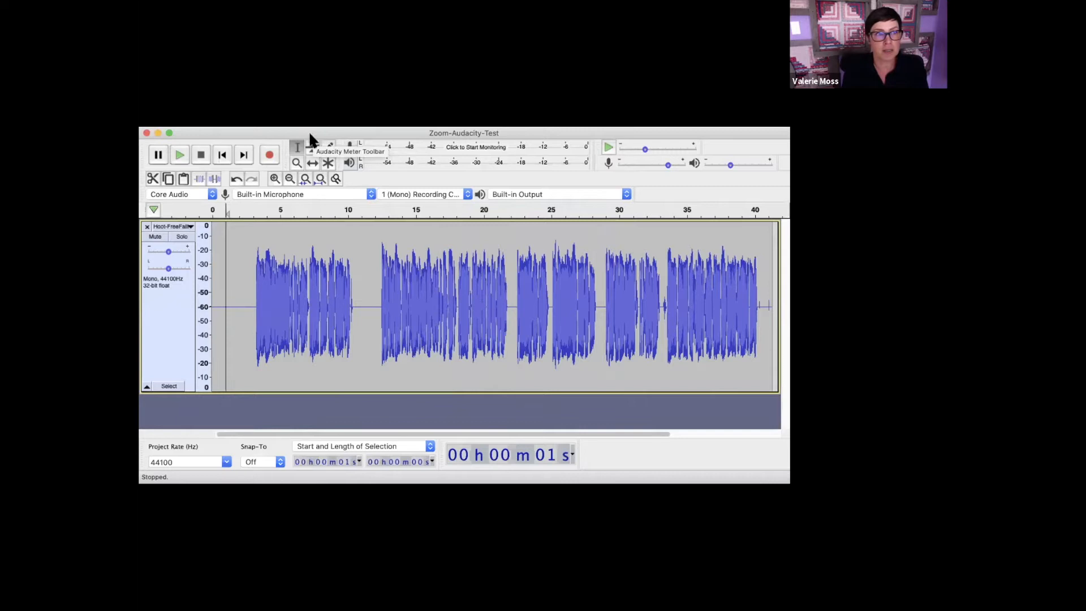
click(287, 120)
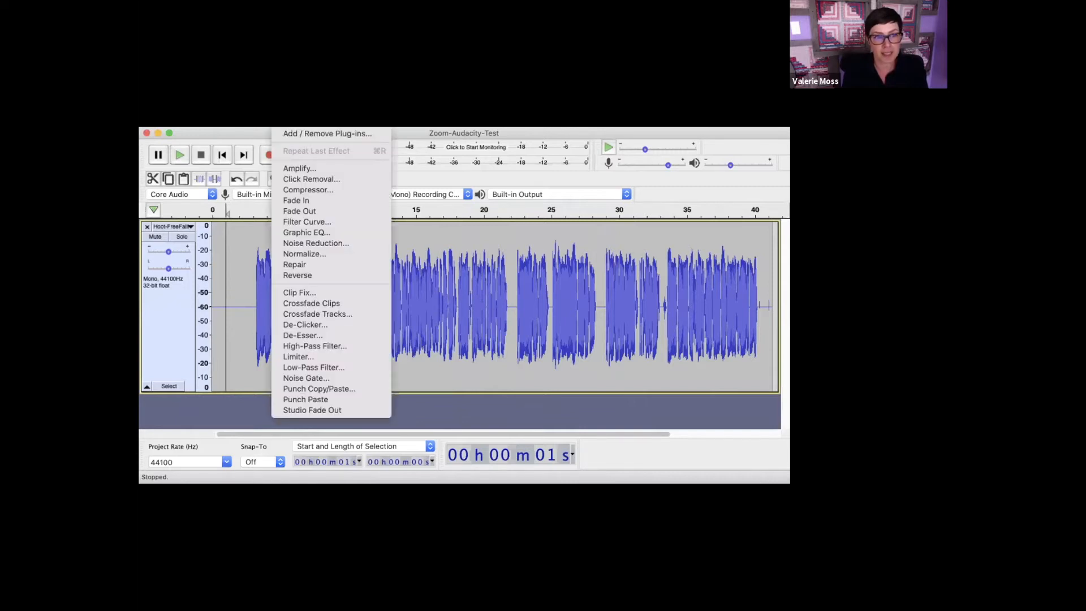
click(306, 135)
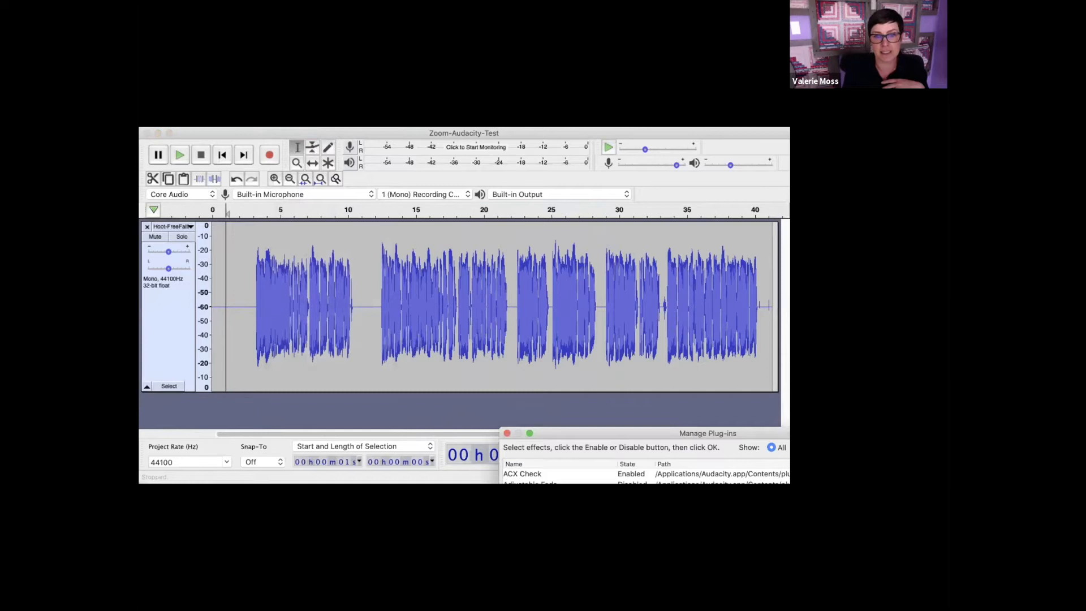
key(Escape)
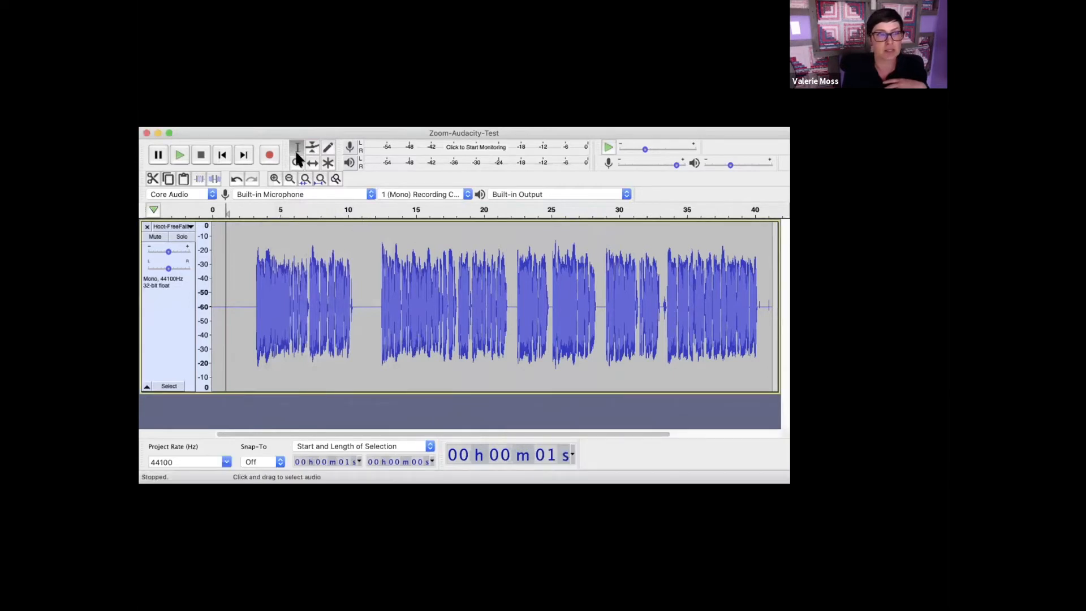
Open the effects plug-in manager, bring its window fully into view and locate the Punch Copy/Paste entry
click(261, 135)
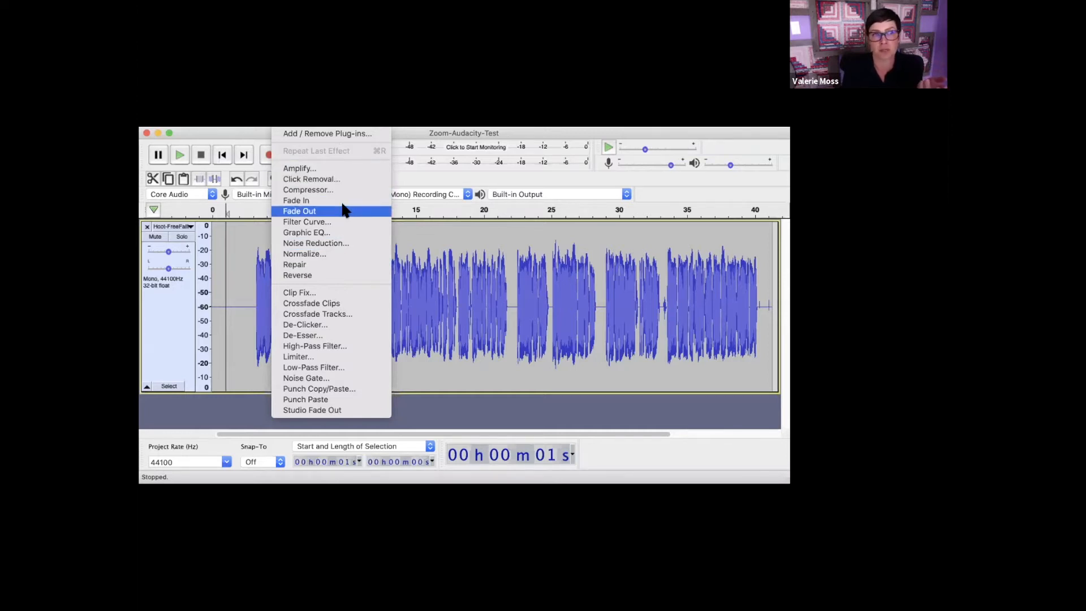
click(346, 135)
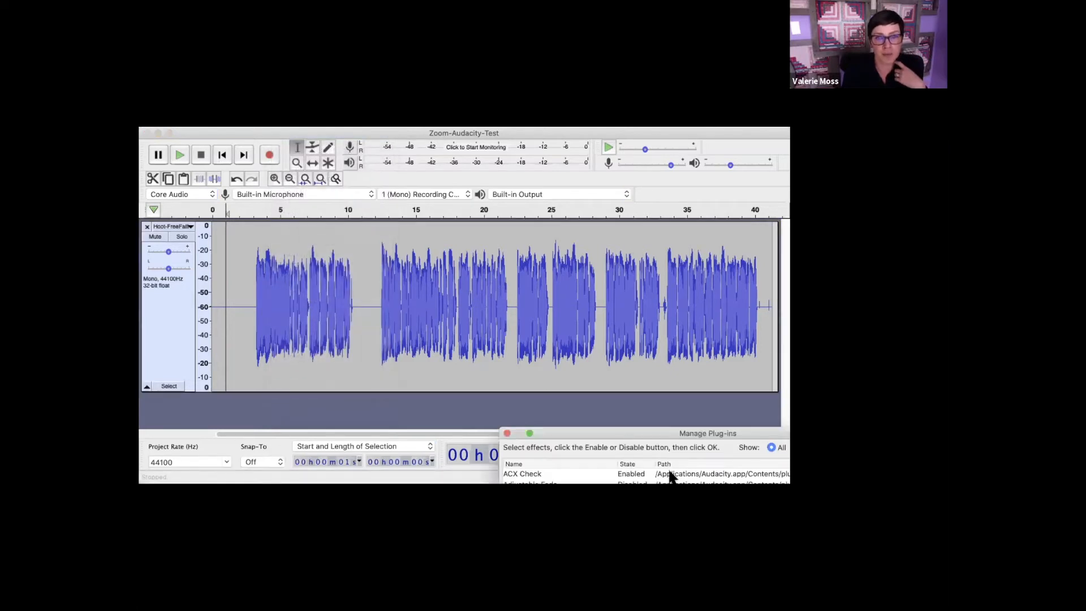
drag(718, 434, 472, 202)
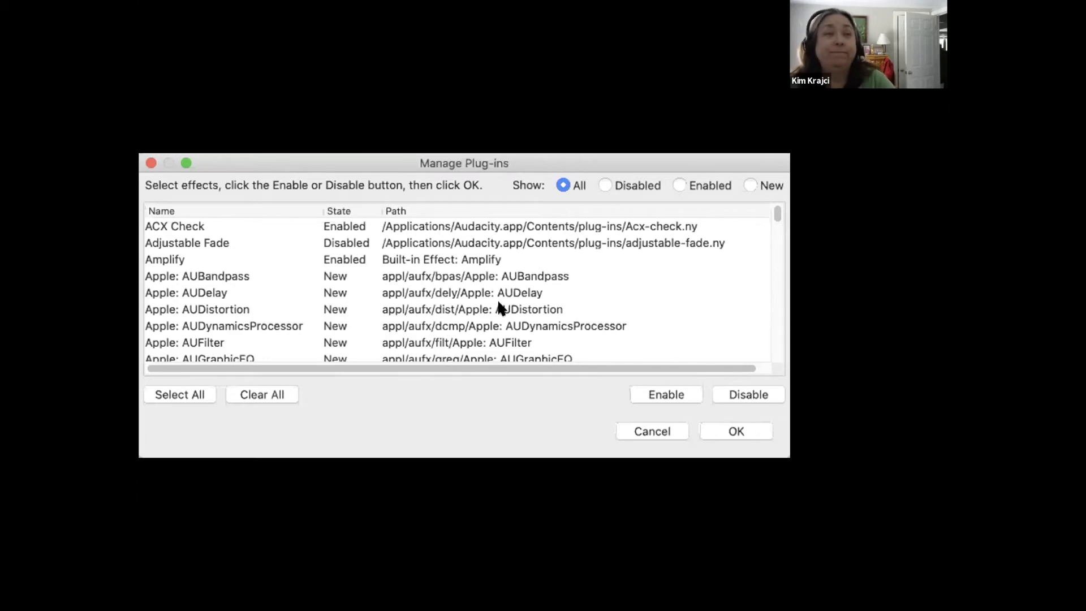
click(532, 293)
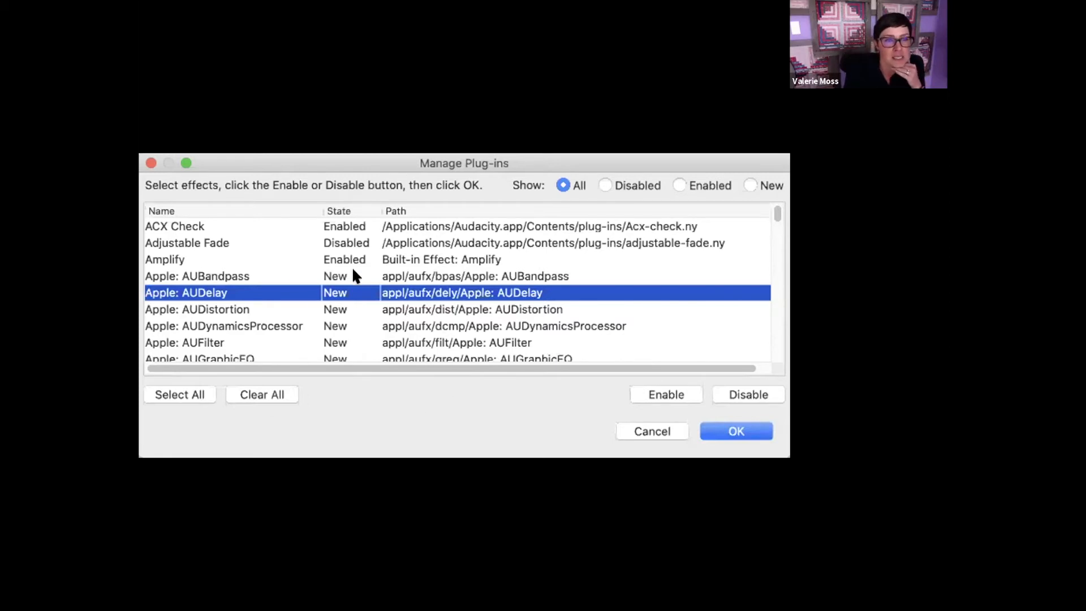
scroll(353, 269, down, 4)
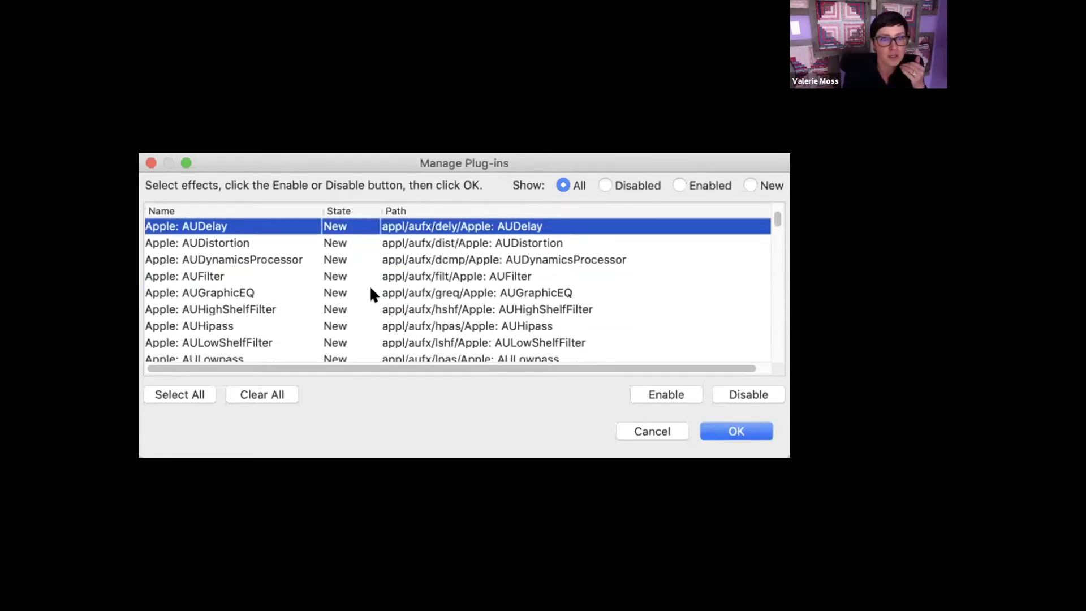
scroll(370, 295, down, 6)
scroll(372, 306, down, 4)
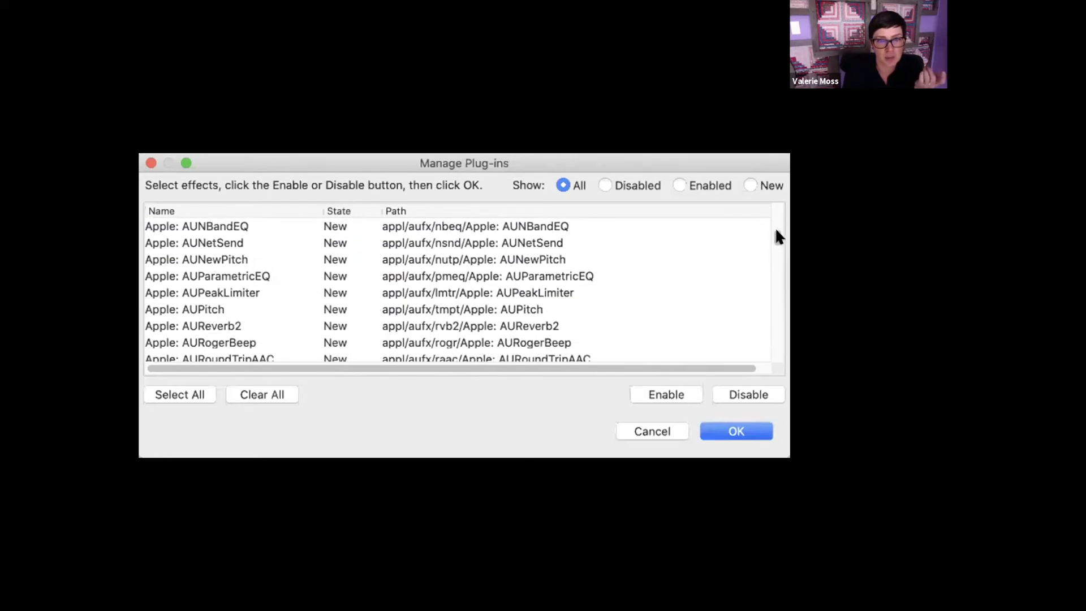
drag(774, 231, 763, 313)
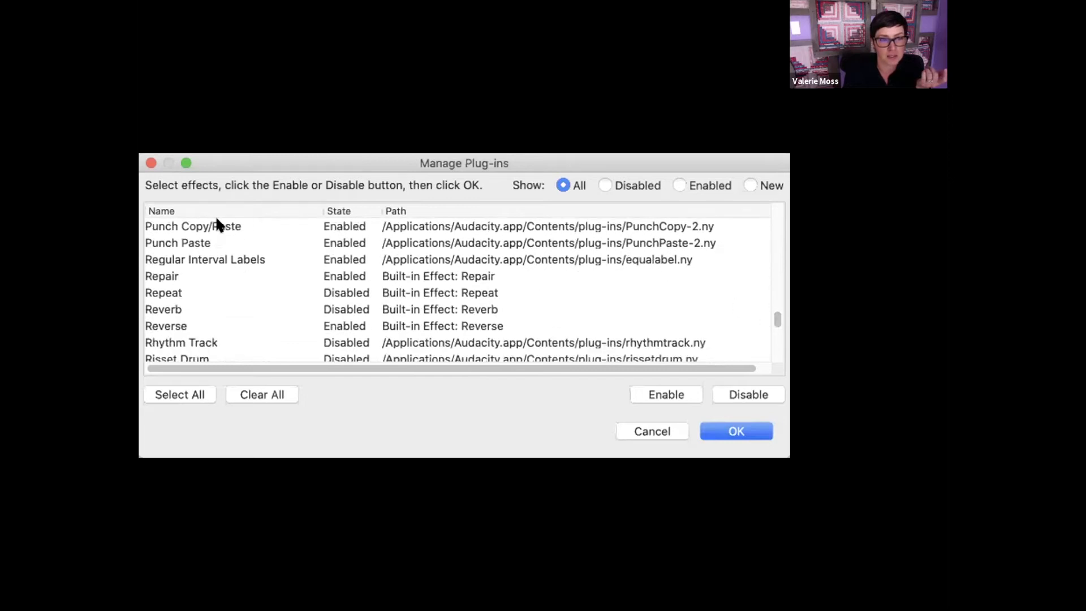
click(342, 224)
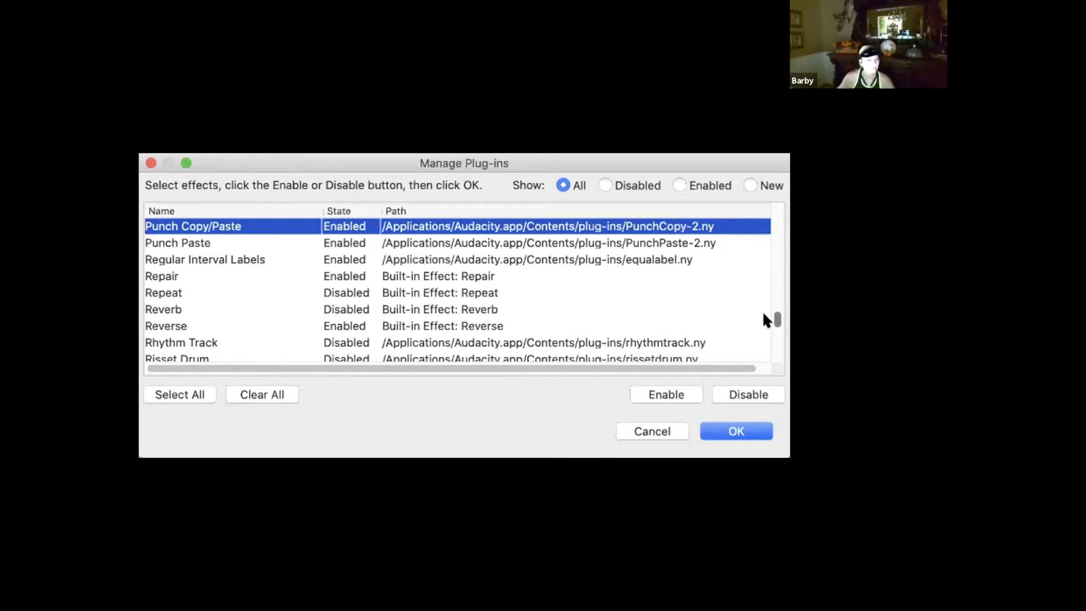
Disable the Silence Finder plug-in and accept the plug-in manager settings
scroll(777, 317, down, 4)
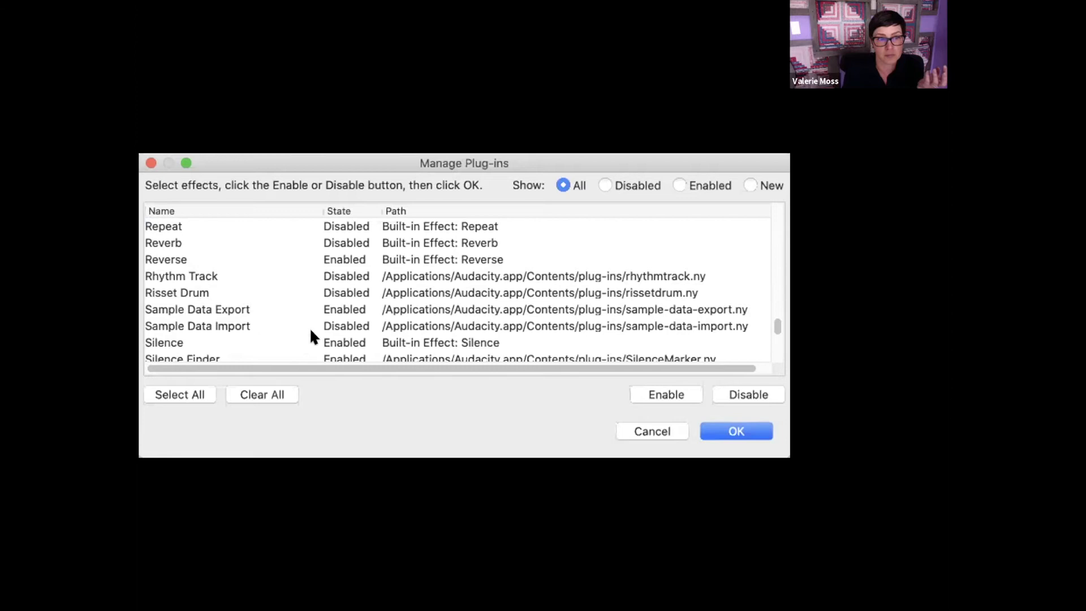
click(357, 357)
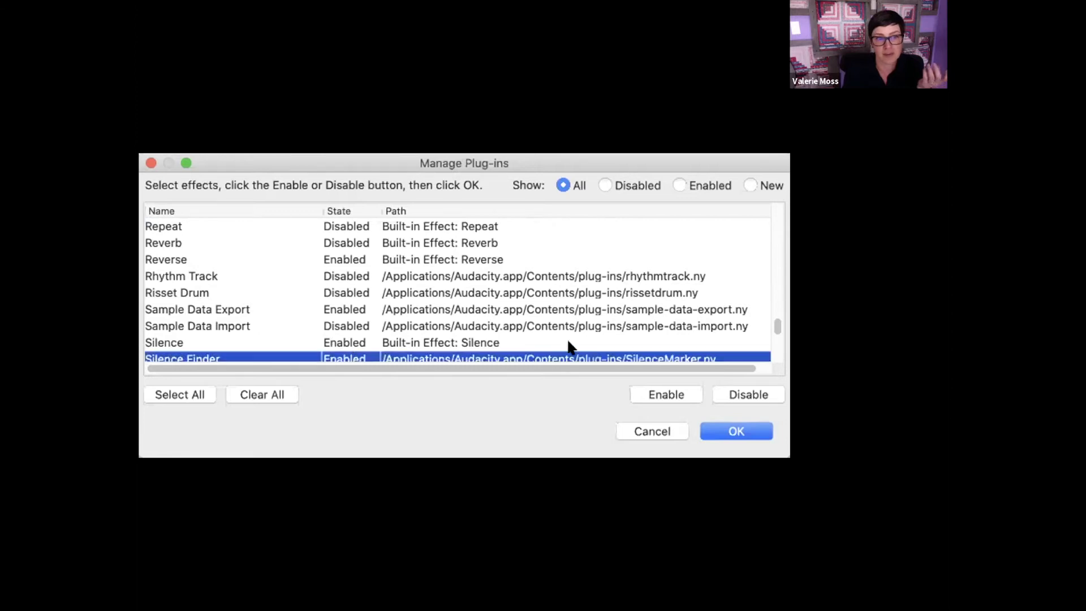
scroll(772, 315, down, 2)
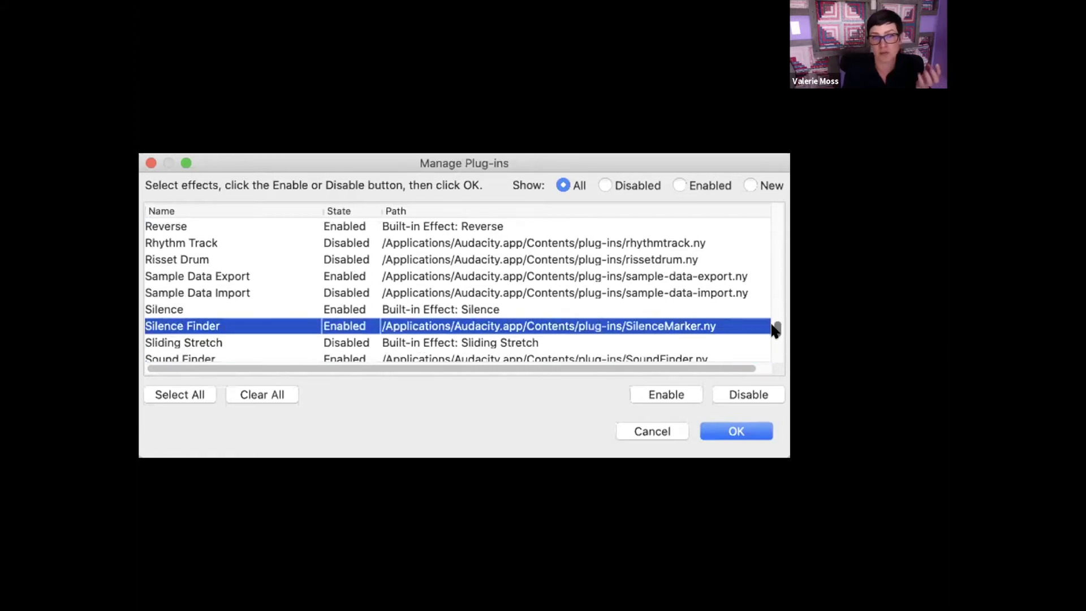
click(749, 391)
click(725, 431)
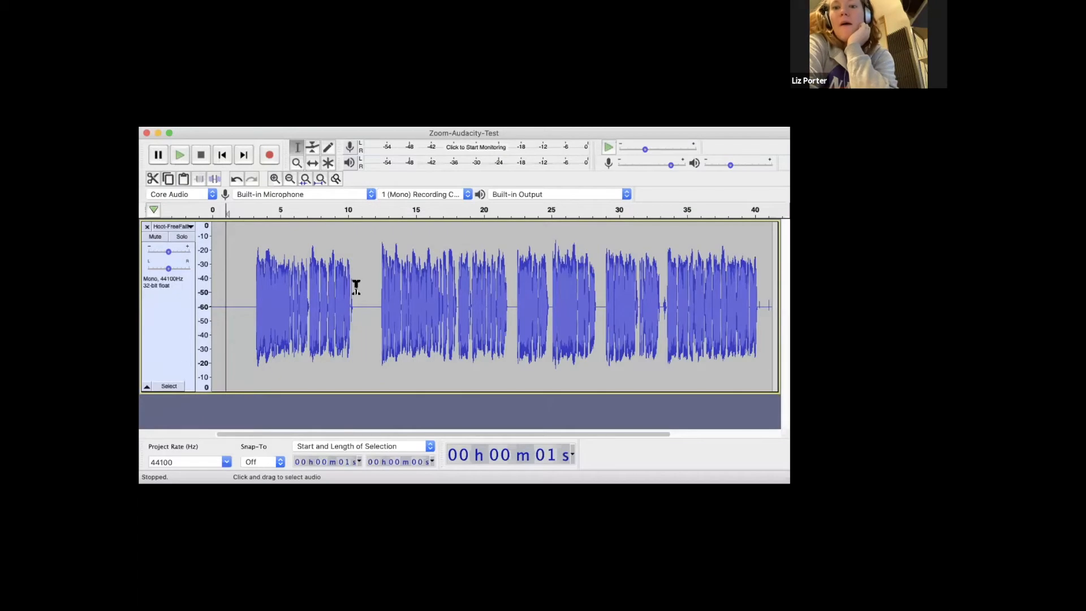
Select the clean room tone between two spoken passages, from about 10.4 to 12.5 s
click(254, 130)
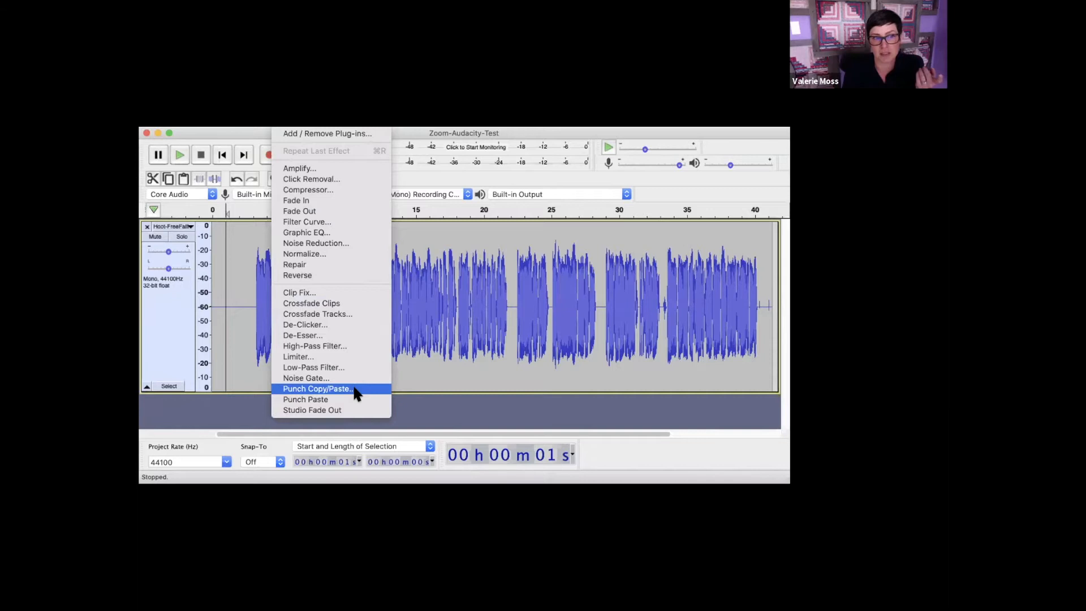
click(448, 332)
click(356, 303)
key(super+1)
key(super+1)
key(super+1)
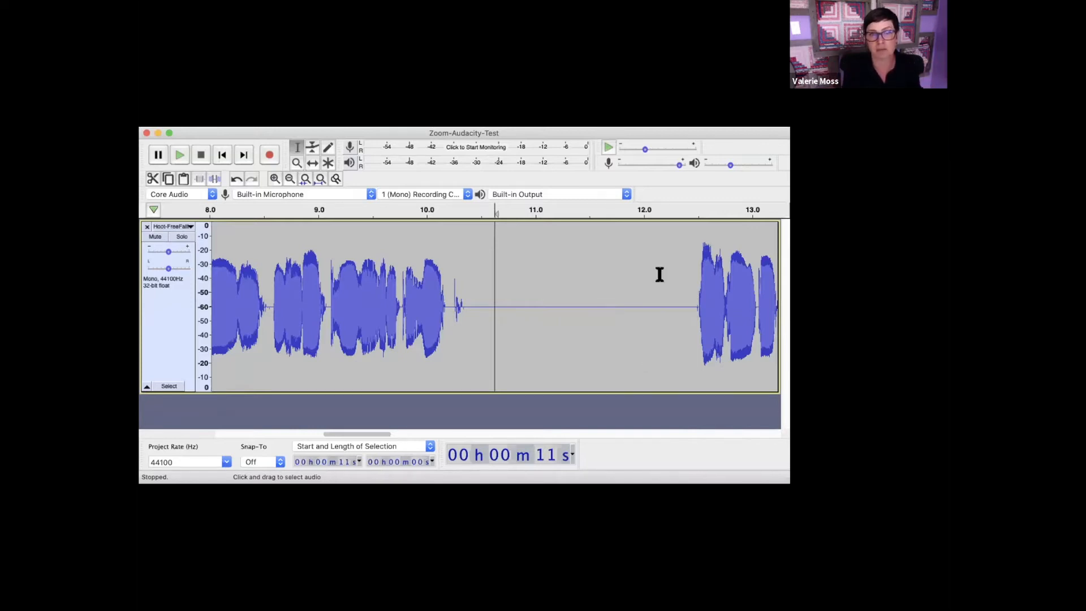
drag(695, 304, 499, 330)
drag(478, 335, 471, 340)
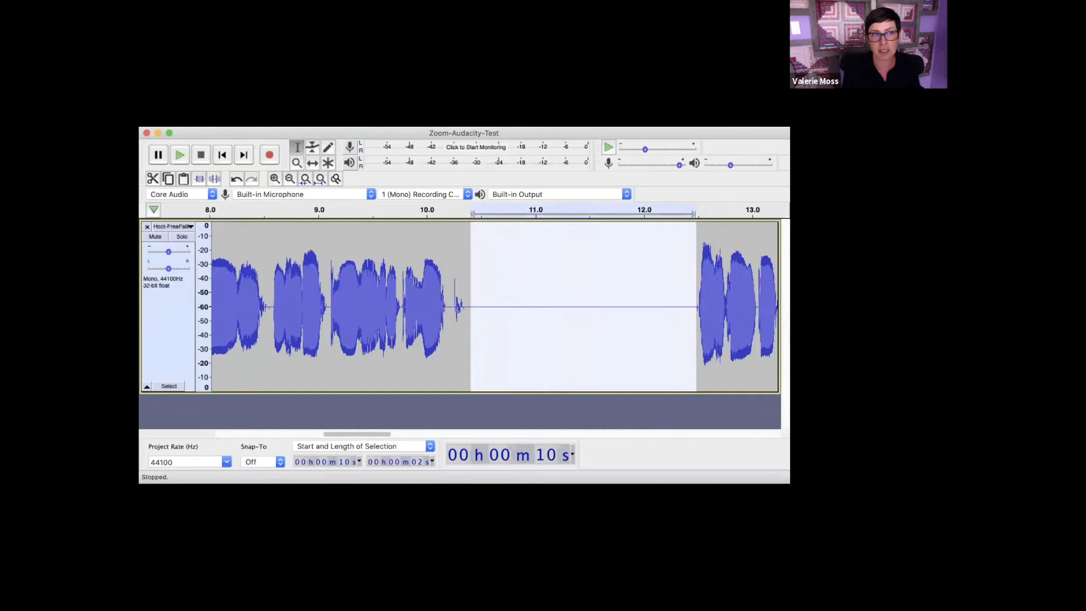
Copy the selected room tone with Punch Copy/Paste, using the Copy (safe) action and Linear crossfade type
click(288, 123)
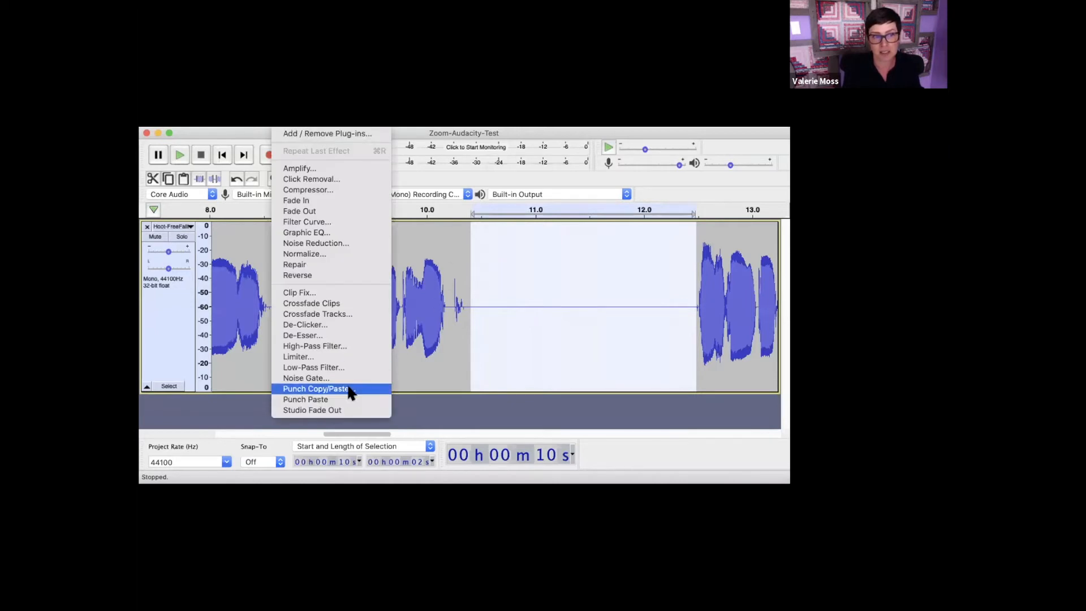
click(376, 388)
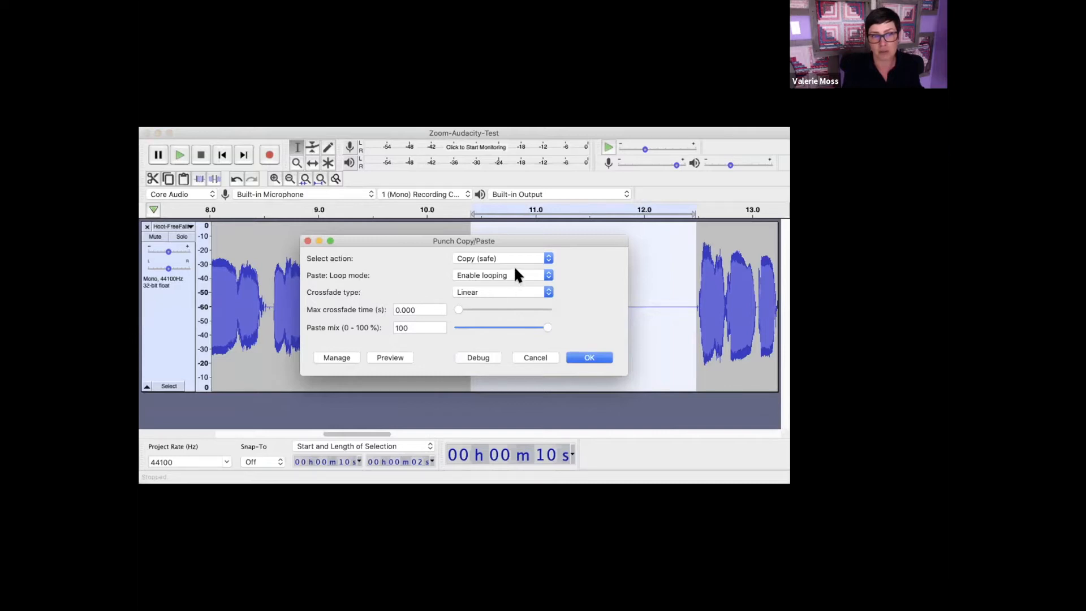
click(512, 292)
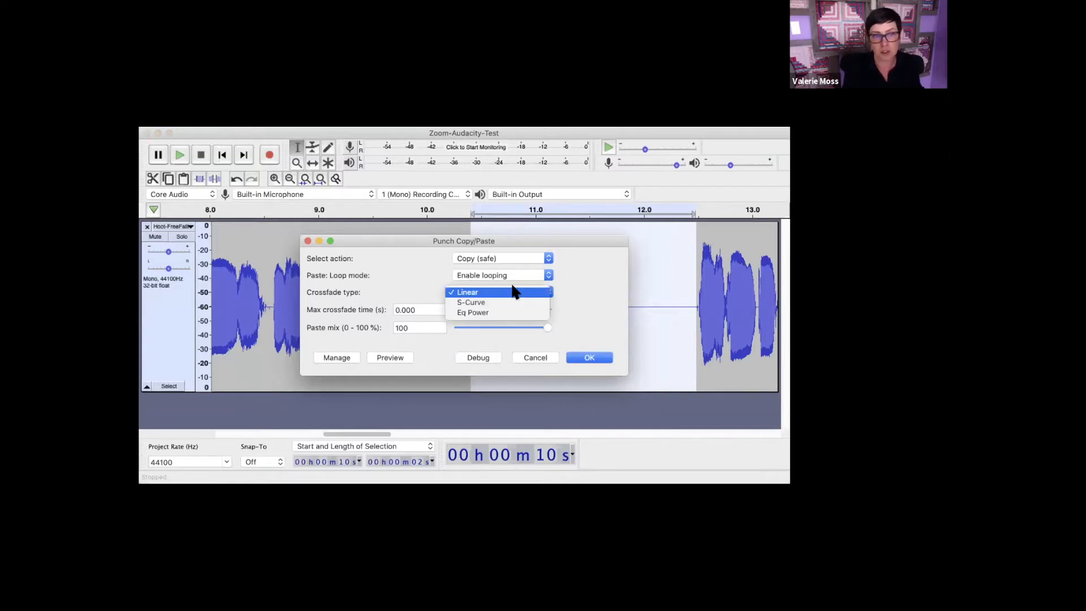
click(514, 291)
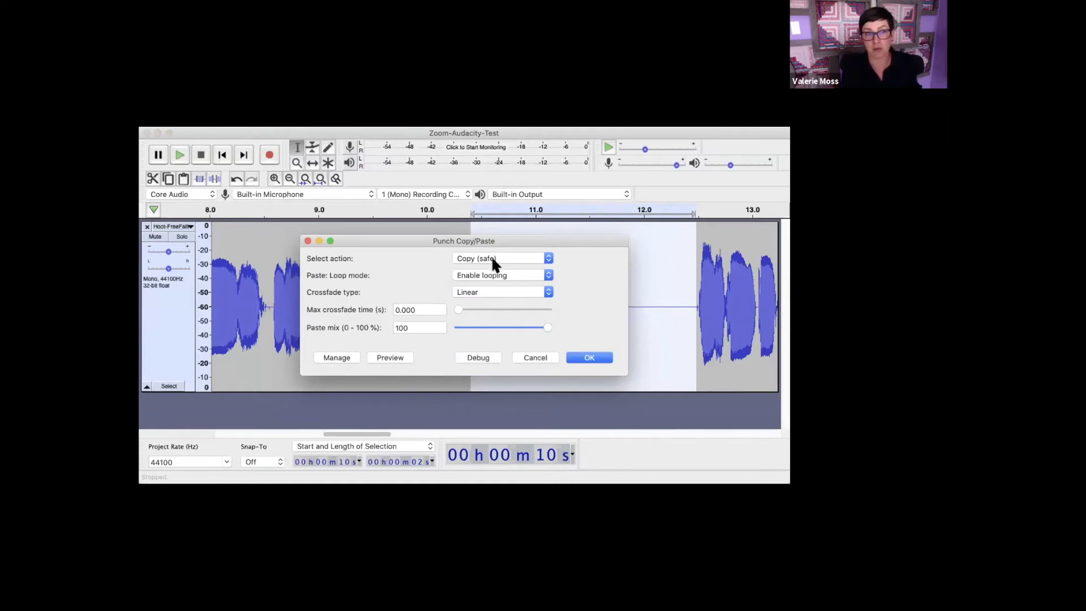
click(532, 257)
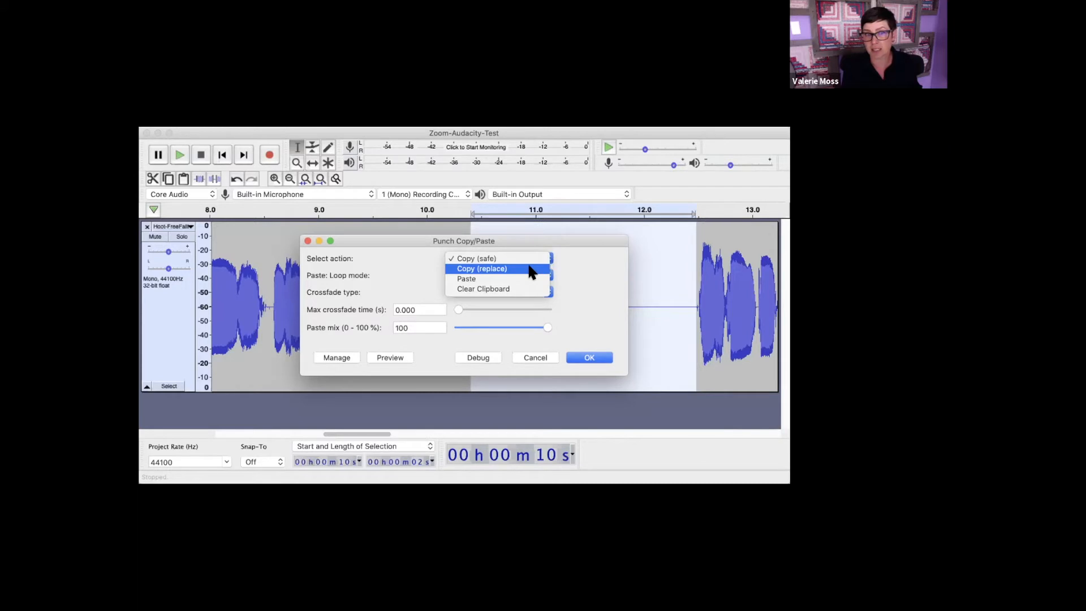
click(594, 360)
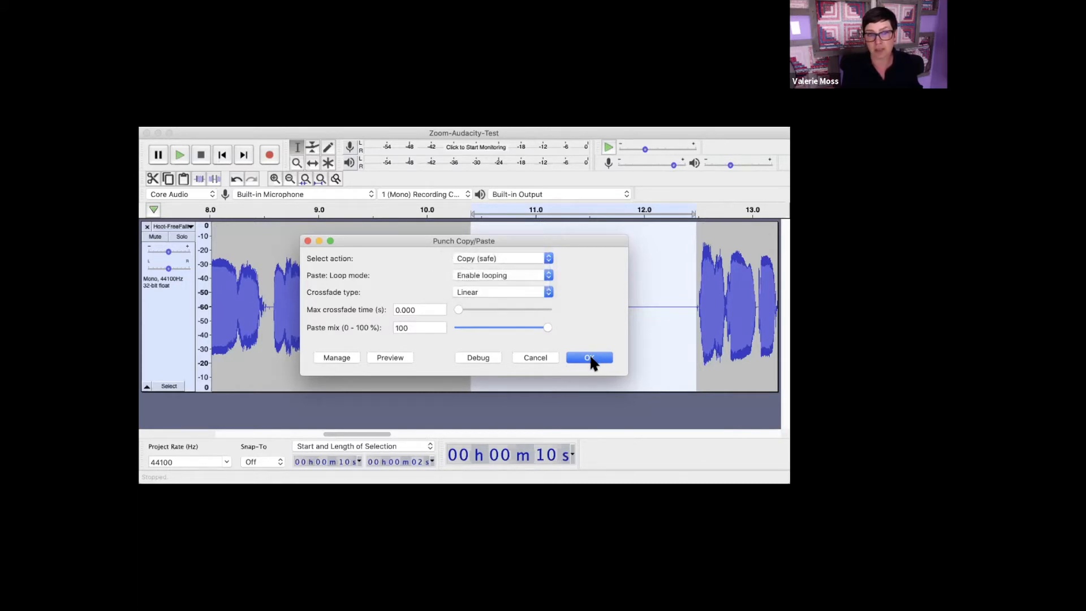
click(590, 358)
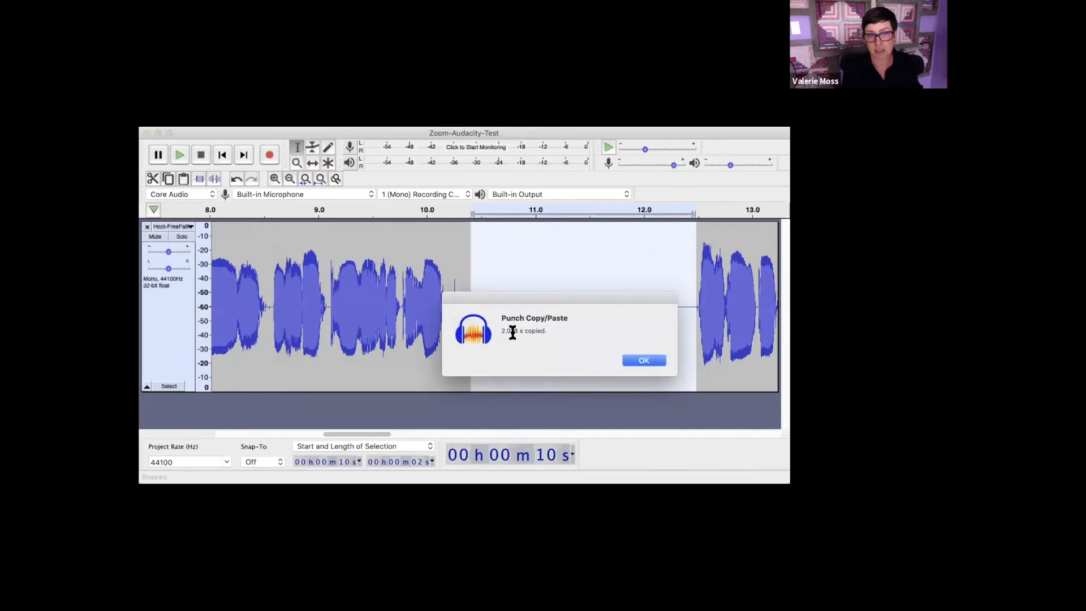
click(645, 360)
Replace the pause from about 21.8 to 22.5 s with the copied room tone using the Punch Copy/Paste Paste action
drag(386, 434, 515, 439)
drag(671, 299, 597, 348)
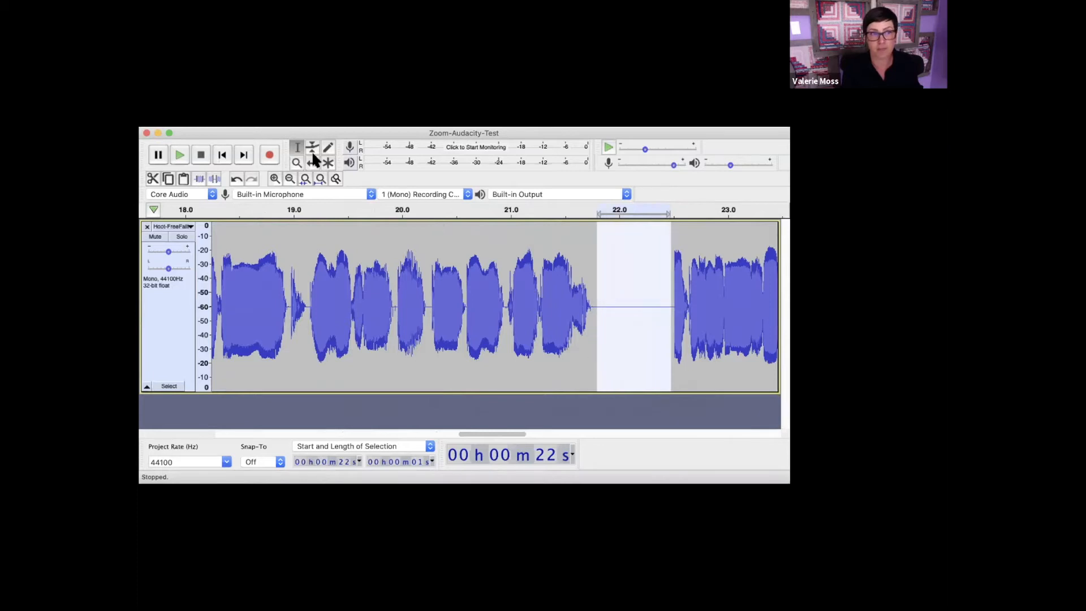
click(282, 125)
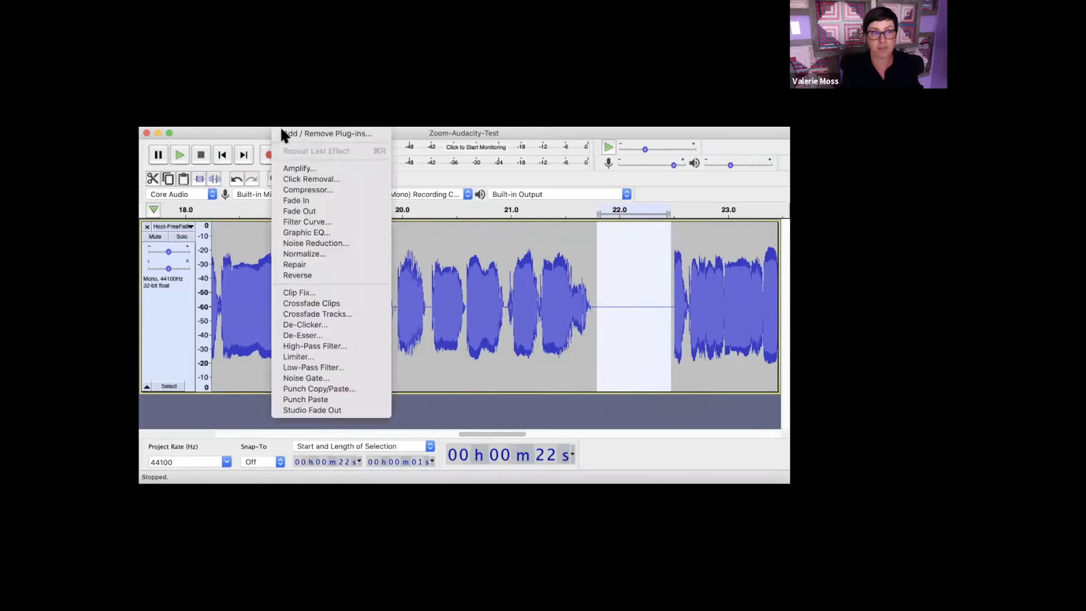
click(363, 389)
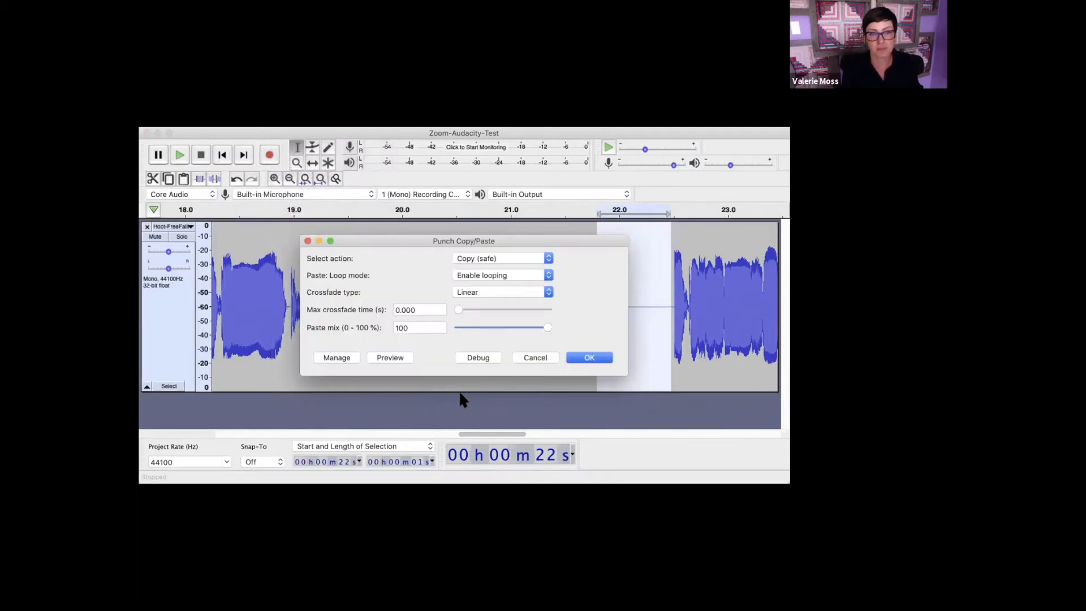
click(516, 259)
click(524, 280)
click(592, 358)
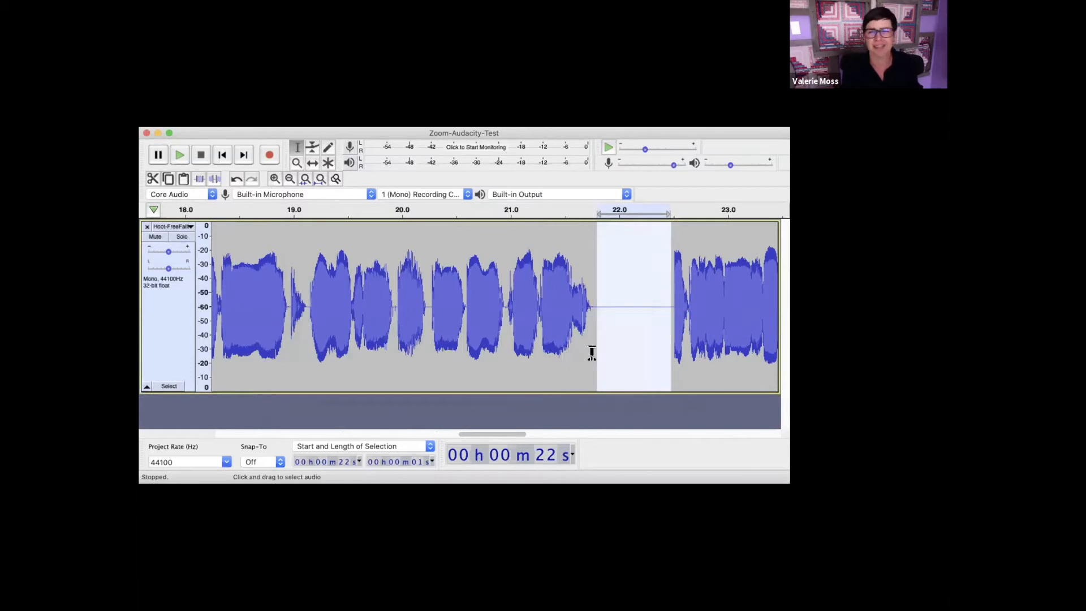
Run Punch Copy/Paste again on the same selected pause, keeping the Paste action with looping enabled
click(278, 121)
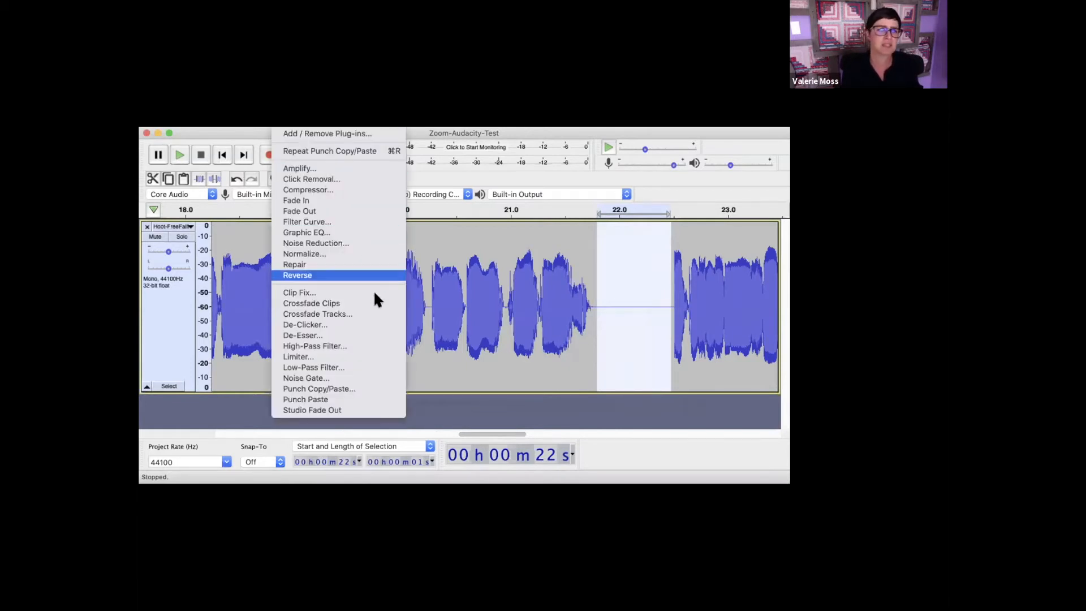
click(375, 389)
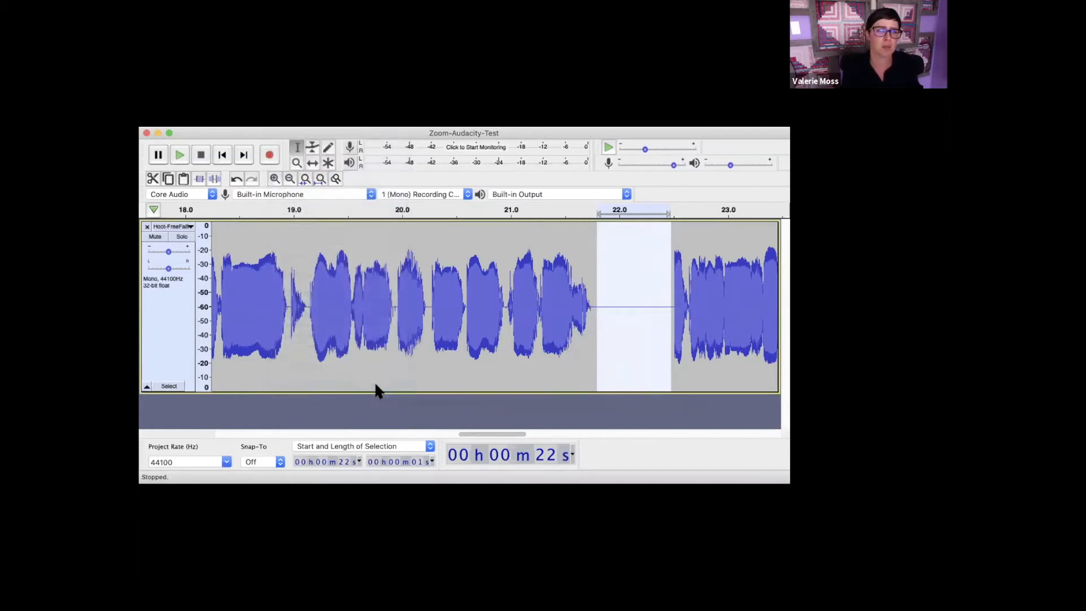
click(518, 259)
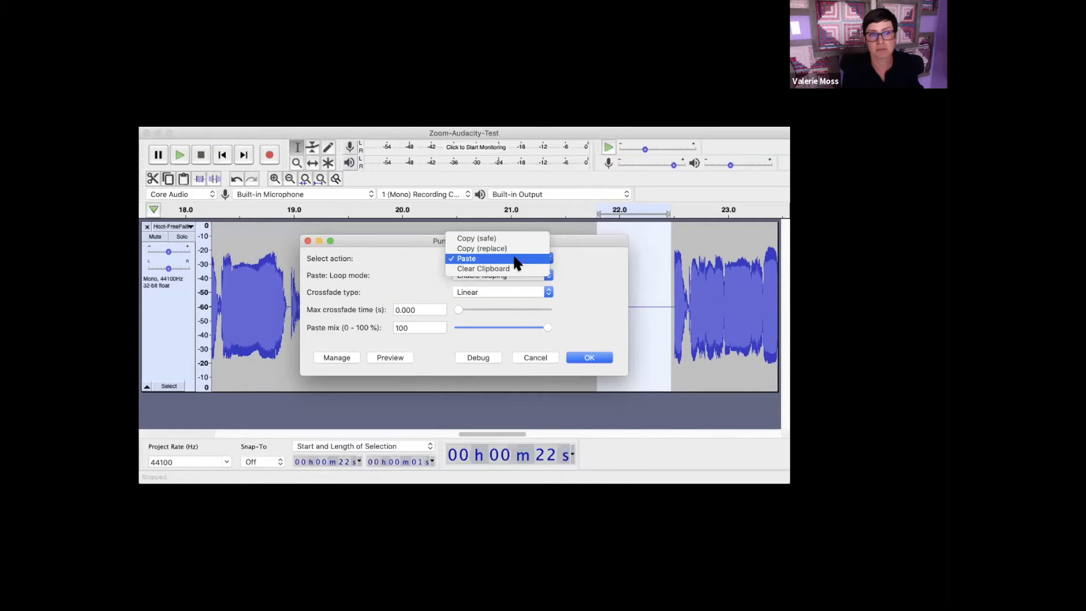
click(515, 259)
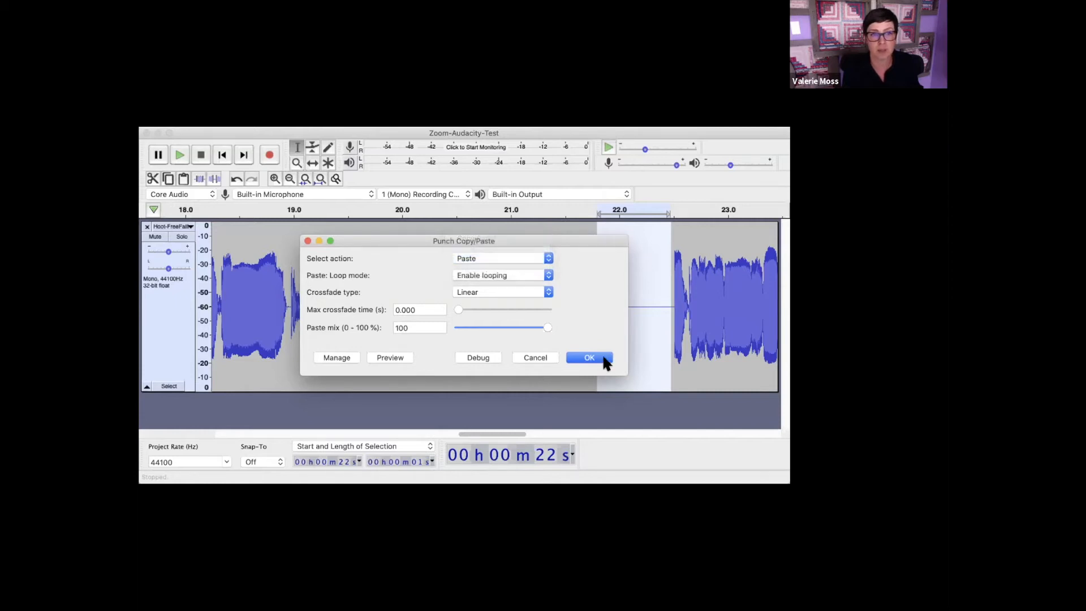
click(604, 359)
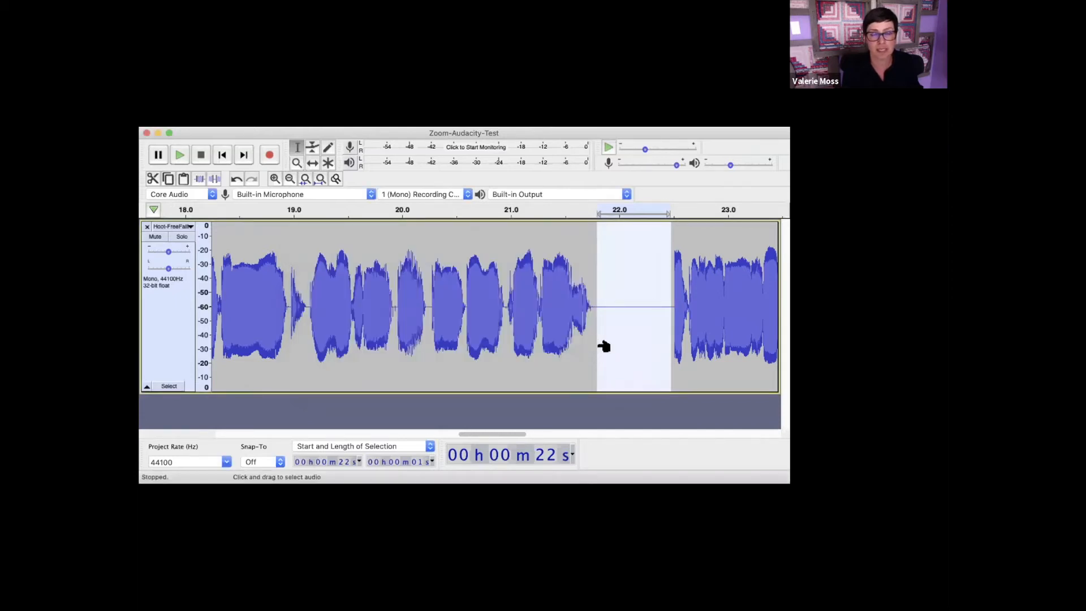
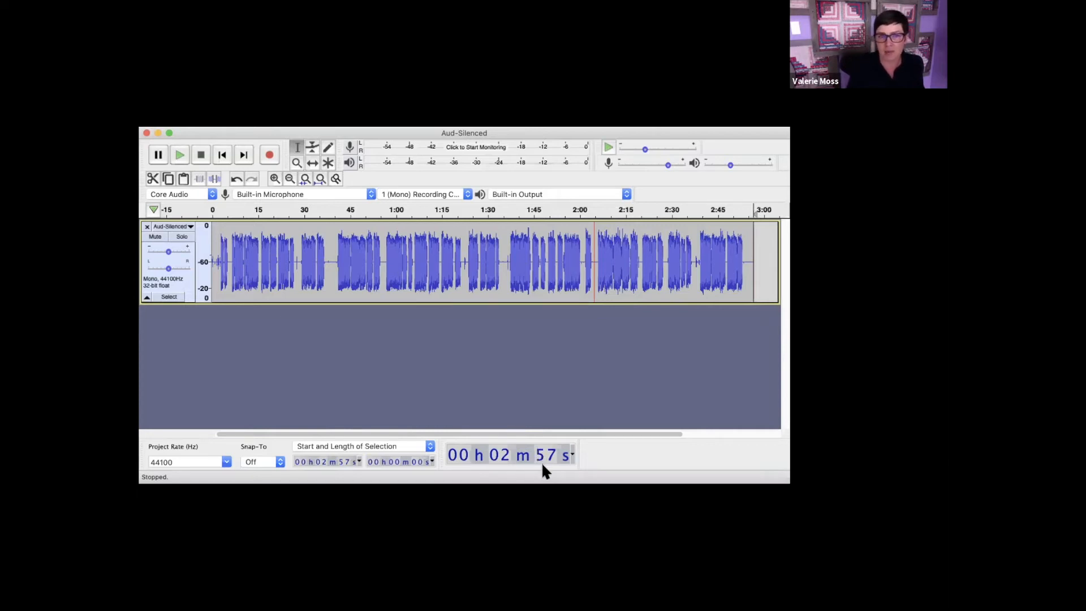
Delete about 3 s of the pause between the passages near 1:34 in the Aud-Silenced track
click(456, 267)
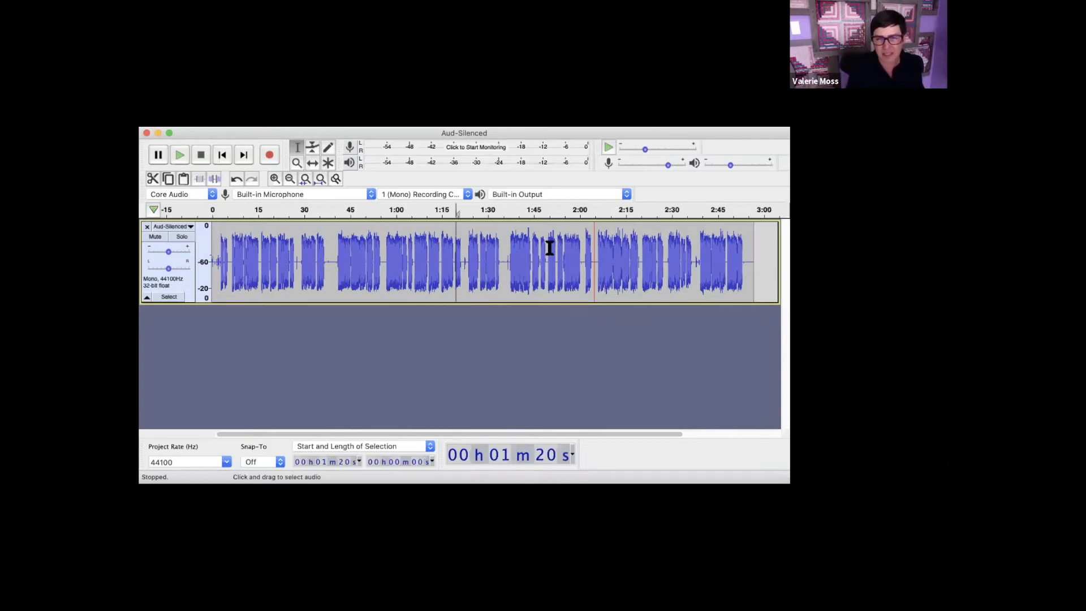
key(super+1)
key(super+1)
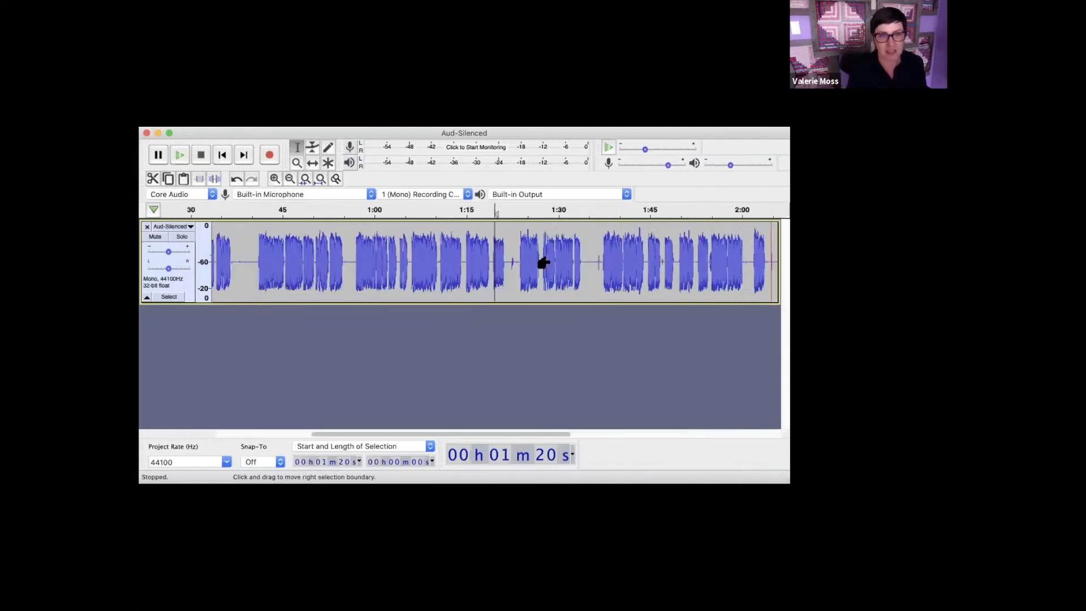
click(535, 261)
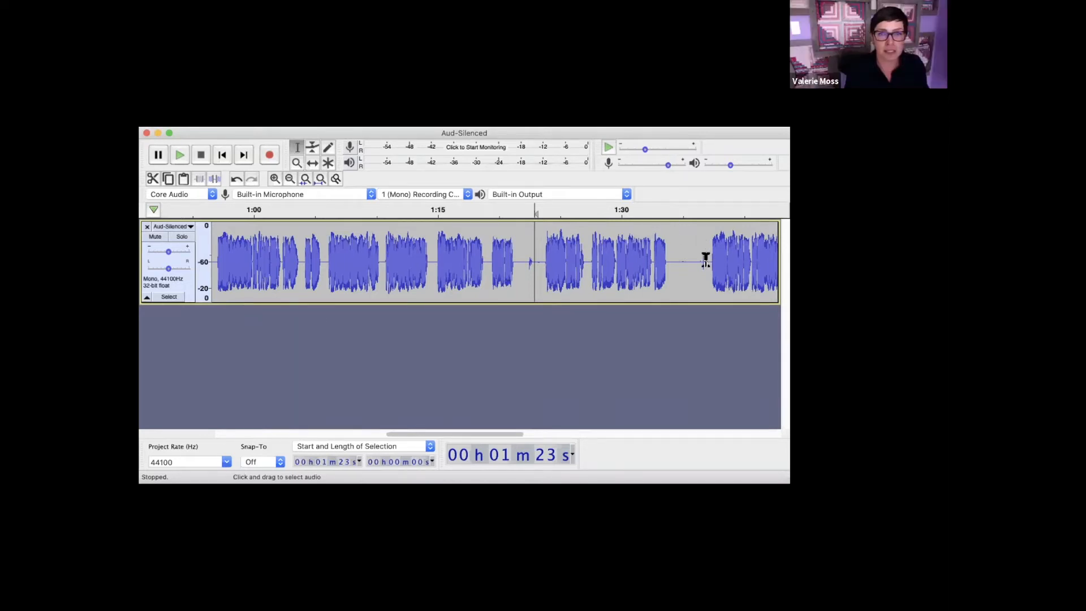
drag(708, 257, 668, 266)
key(Delete)
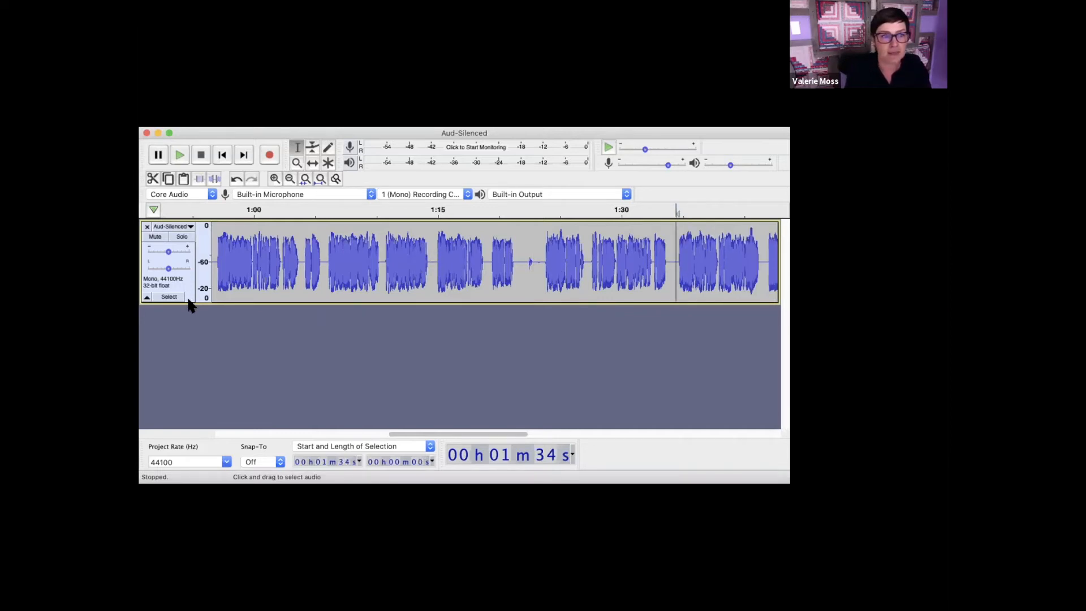
click(186, 274)
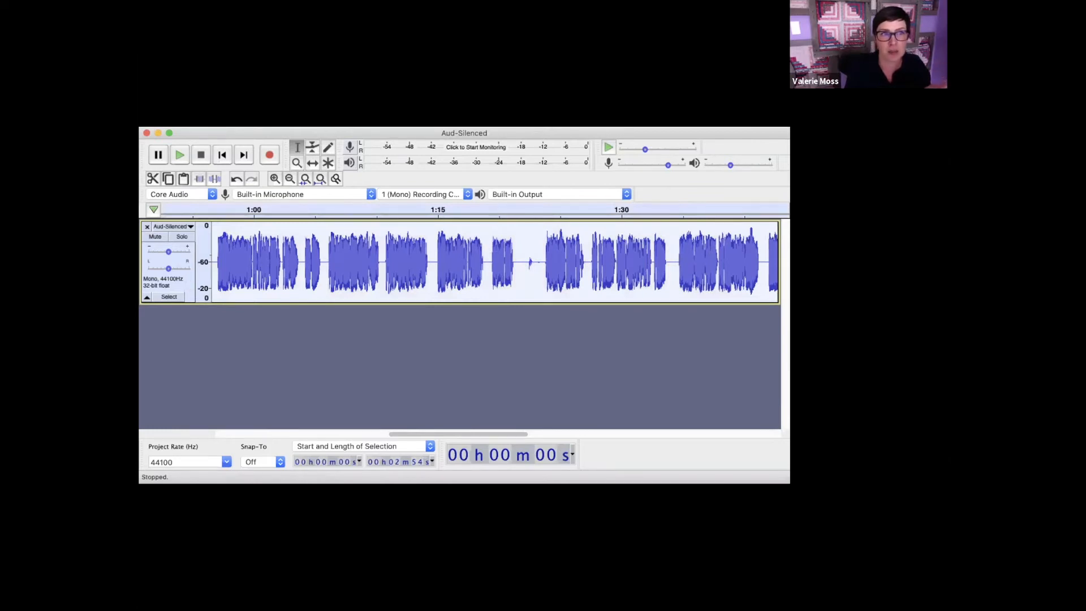
click(211, 18)
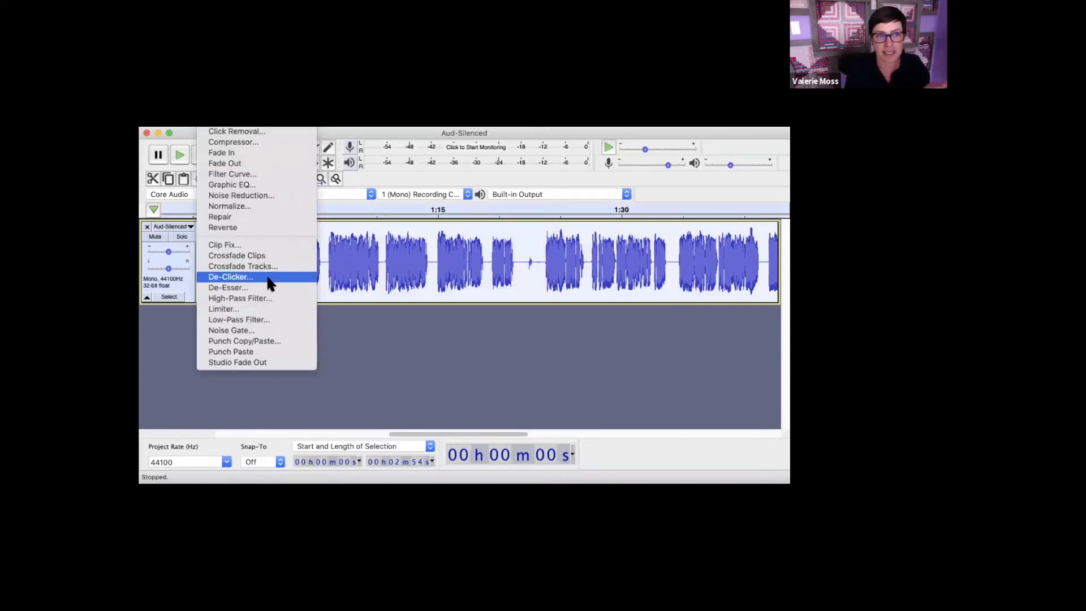
click(270, 282)
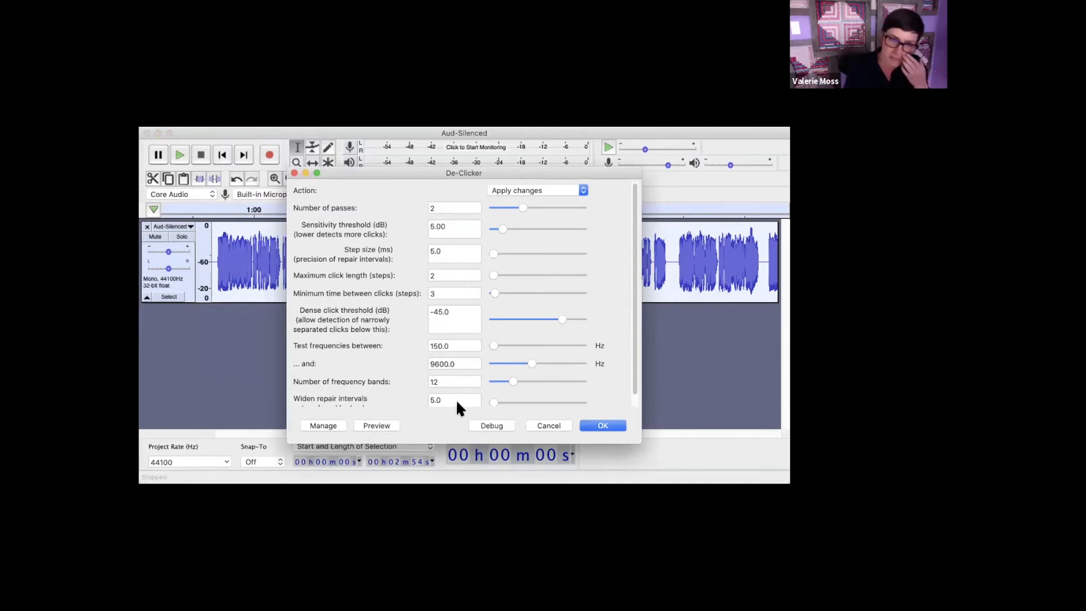
click(542, 425)
Play the narration from about 1:06 for a while to listen for mouth clicks, with a 32 s stretch selected
drag(718, 243, 509, 266)
drag(395, 277, 323, 278)
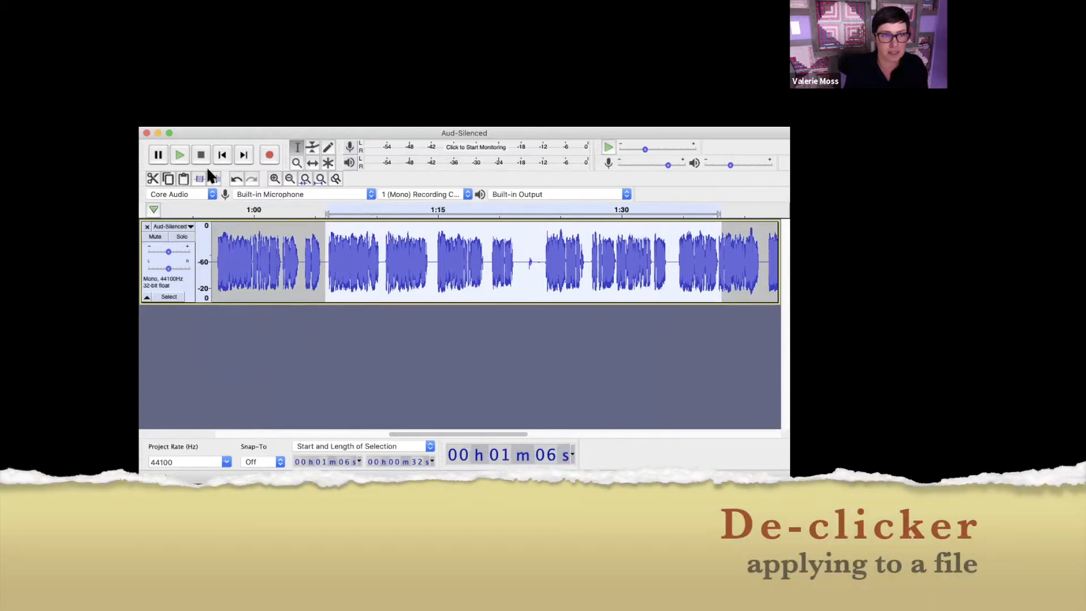
click(180, 152)
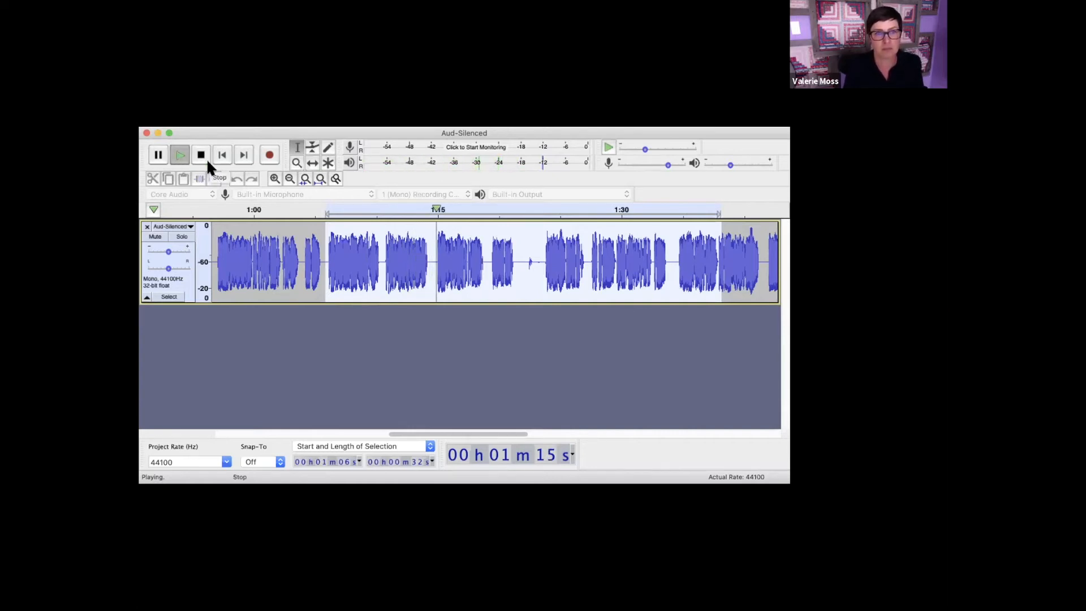
click(271, 212)
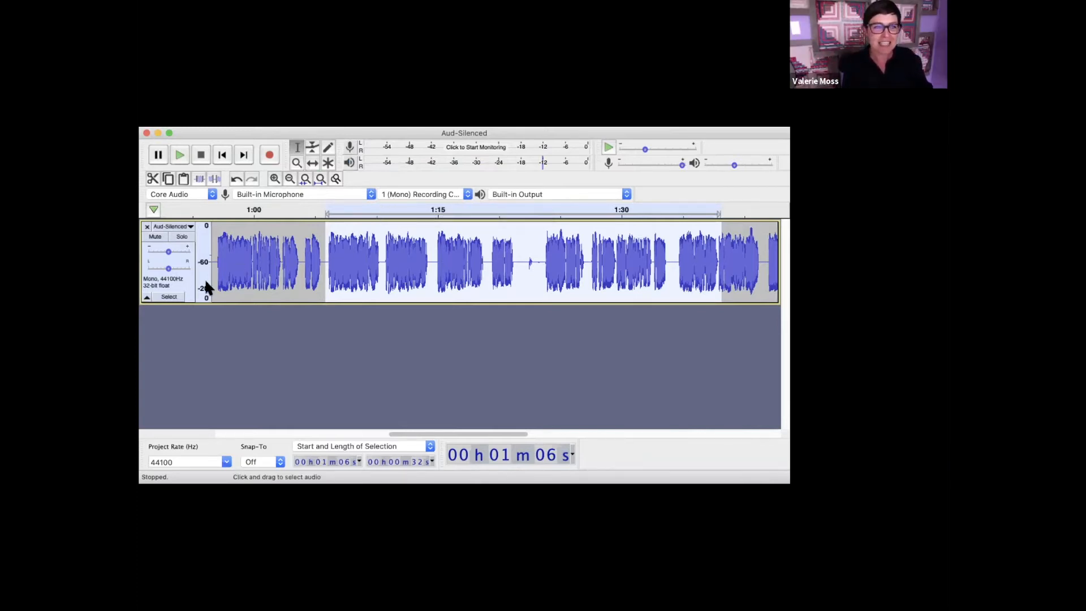
Apply De-Clicker with 2 passes and a 5.00 dB sensitivity threshold to about 15 s of speech from 1:06, and play it back
click(181, 277)
drag(328, 275, 513, 280)
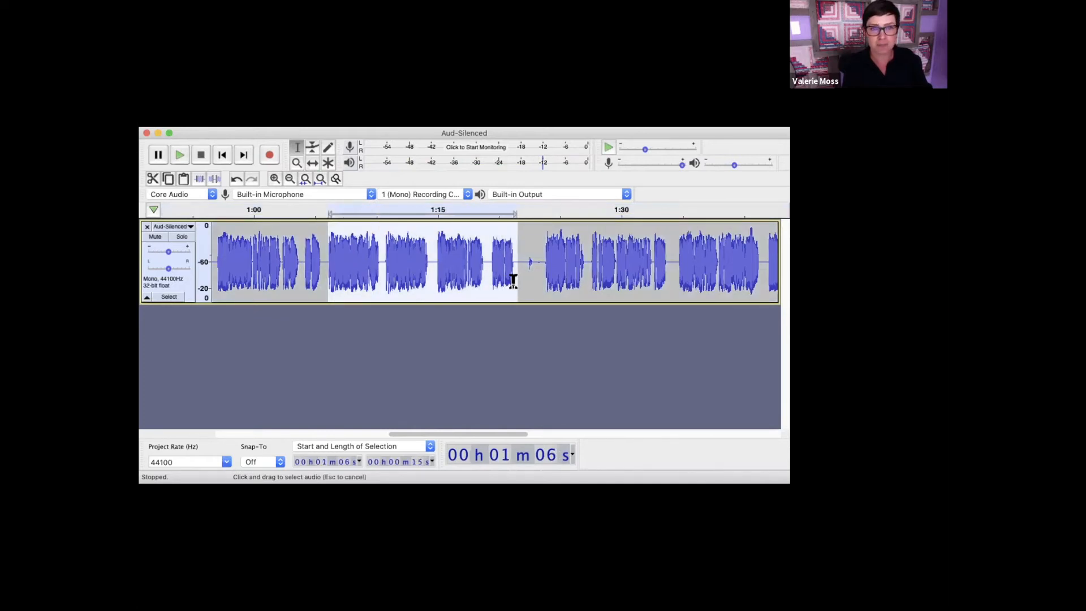
click(313, 150)
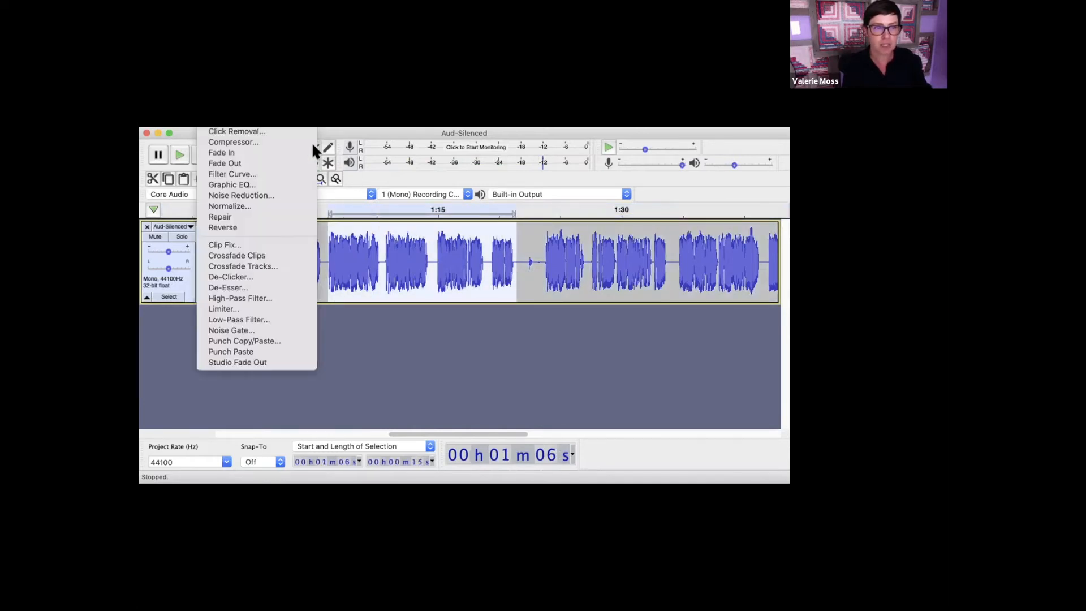
click(278, 281)
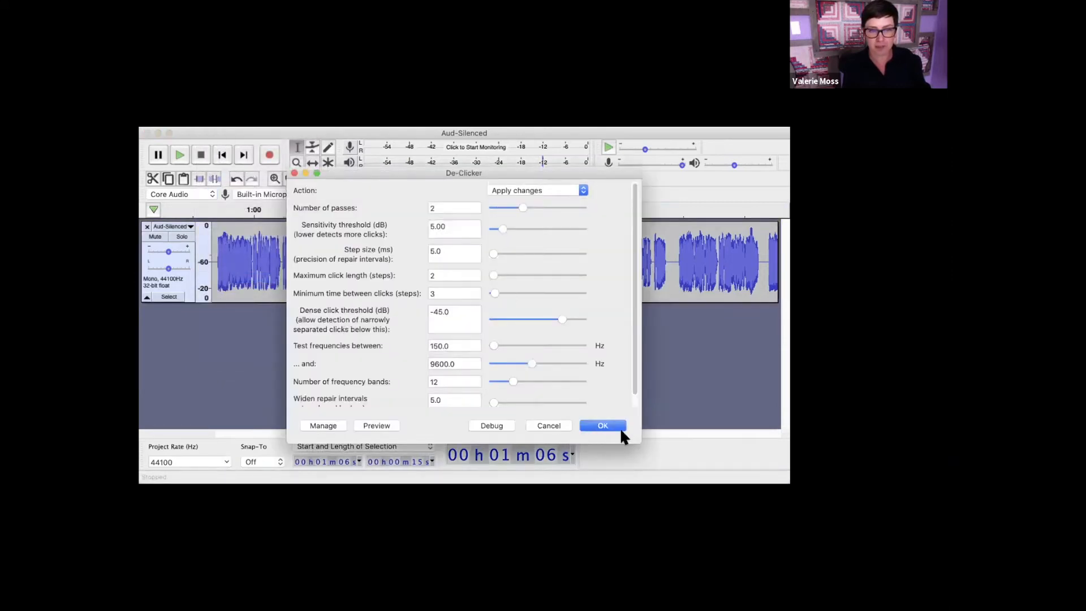
click(603, 426)
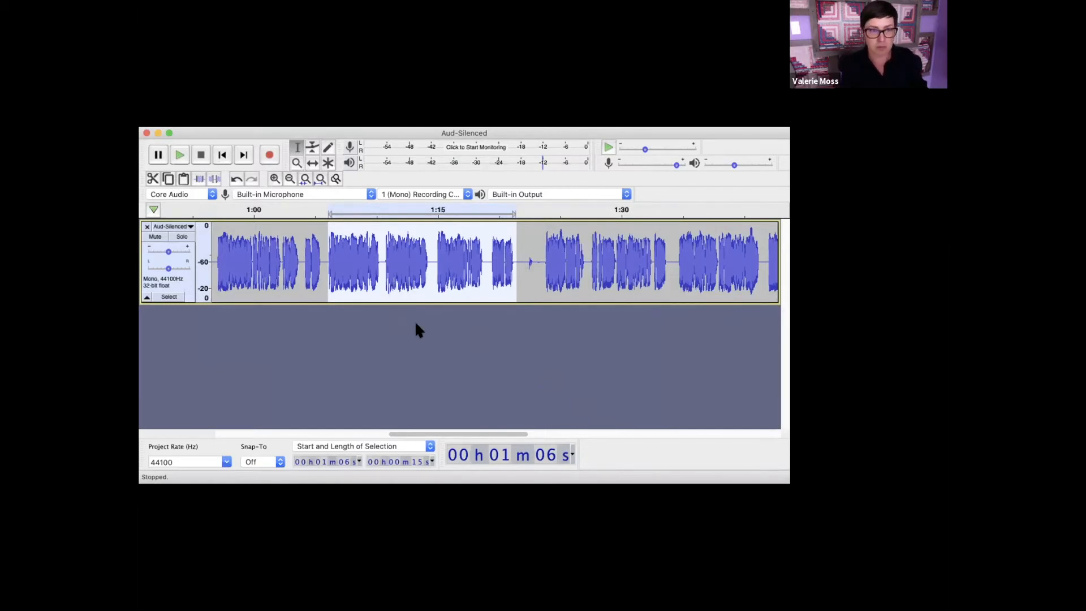
key(space)
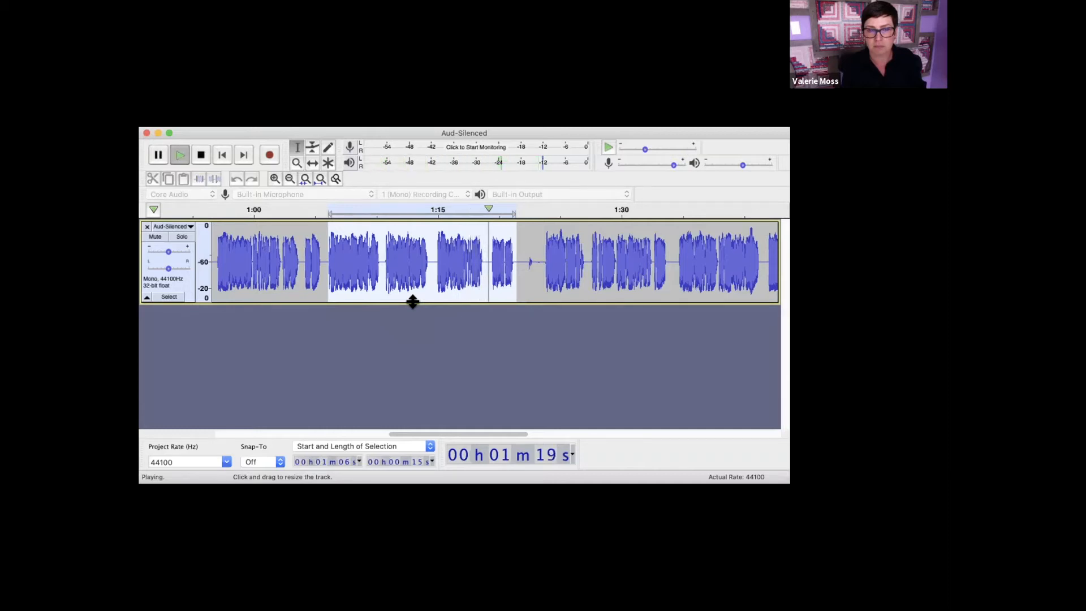
Stop playback and review the De-Clicker settings for the selected 15 s of speech, closing them without applying
key(space)
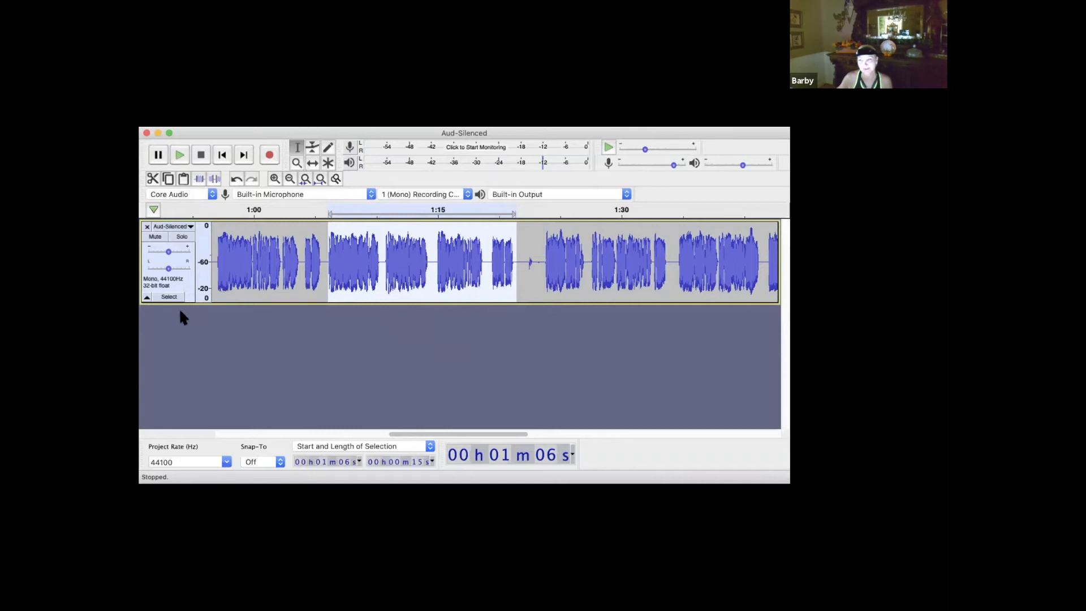
click(213, 21)
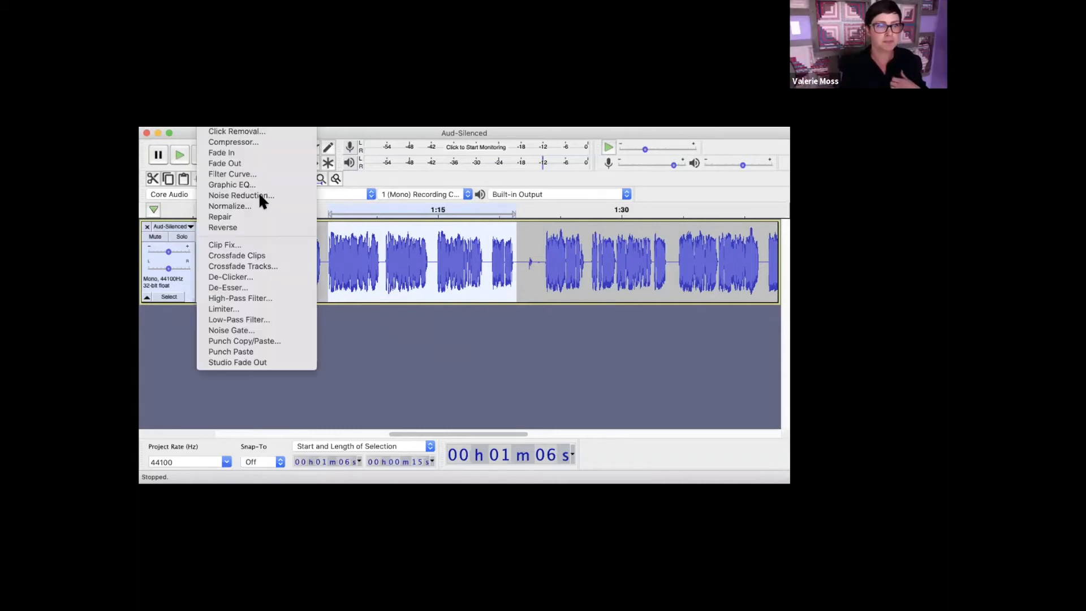
click(258, 277)
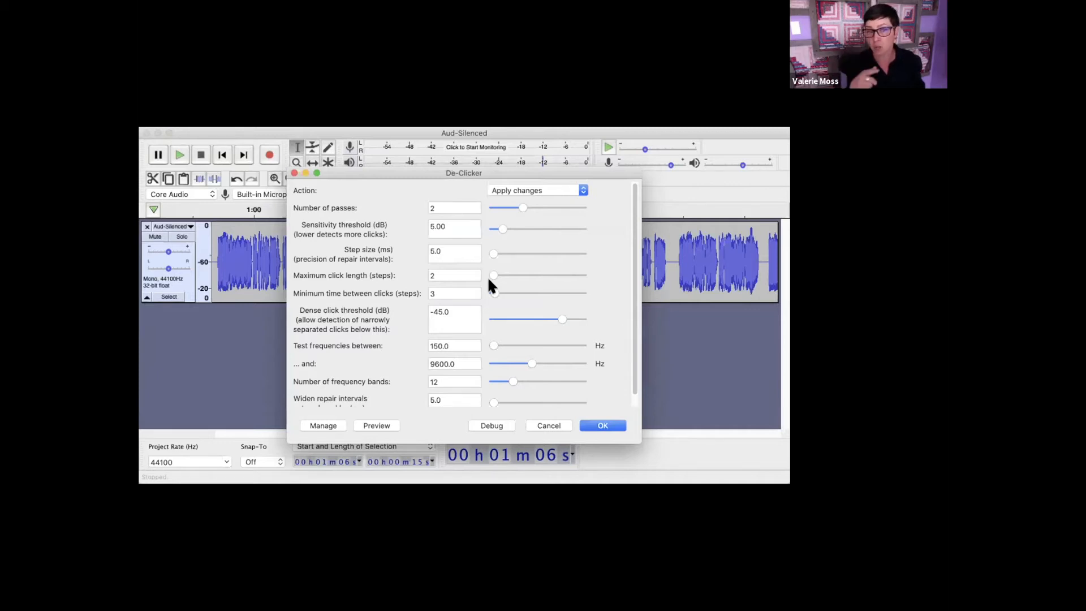
click(549, 425)
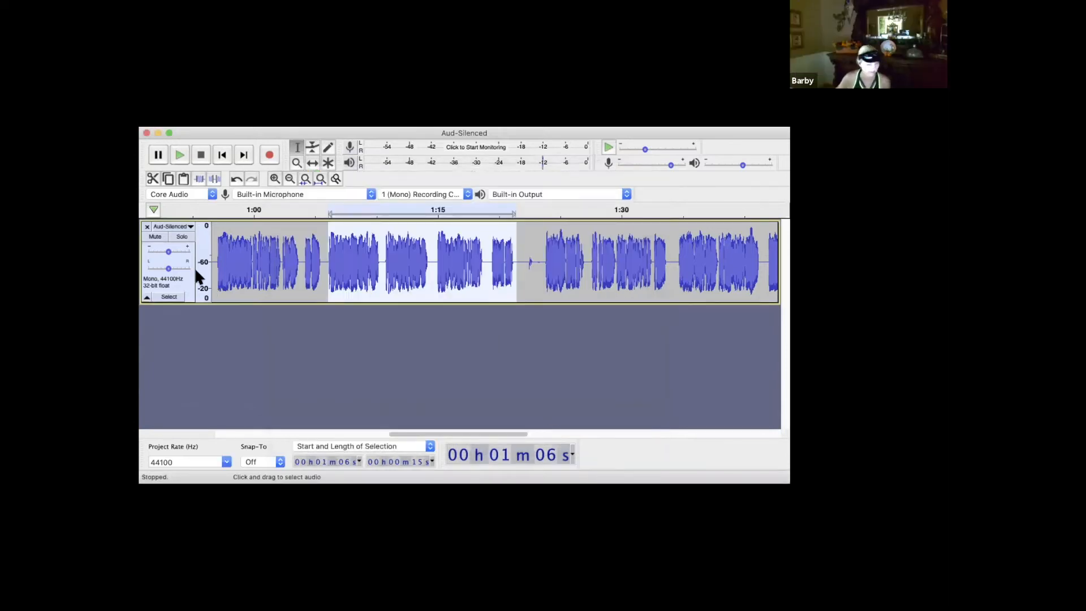
Preview De-Esser on the selected speech with a -20.0 dB threshold and 6000 to 12000 Hz test range, without applying it
click(209, 122)
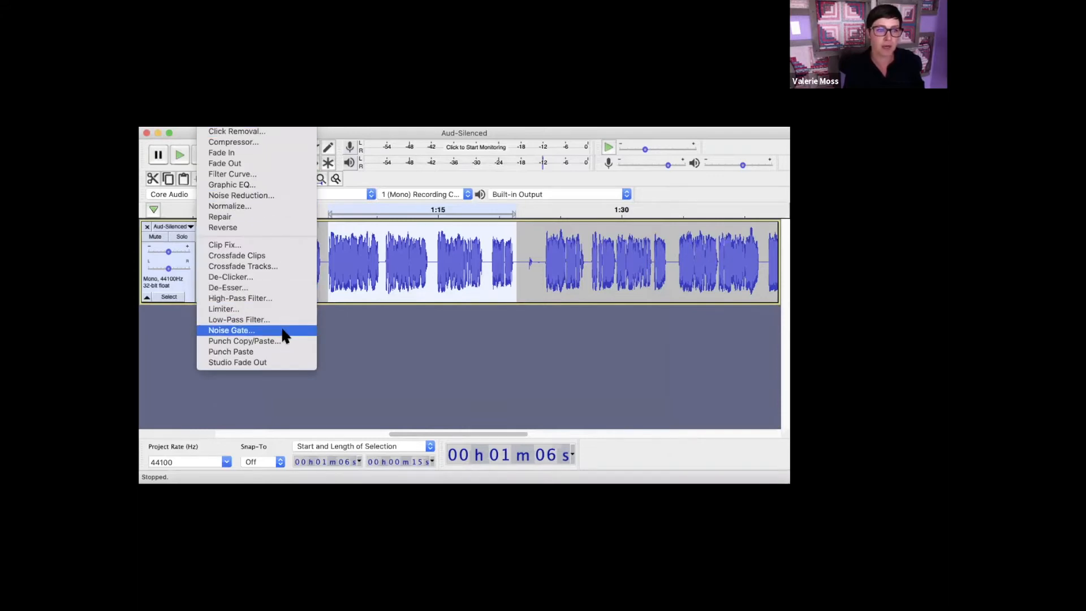
click(279, 286)
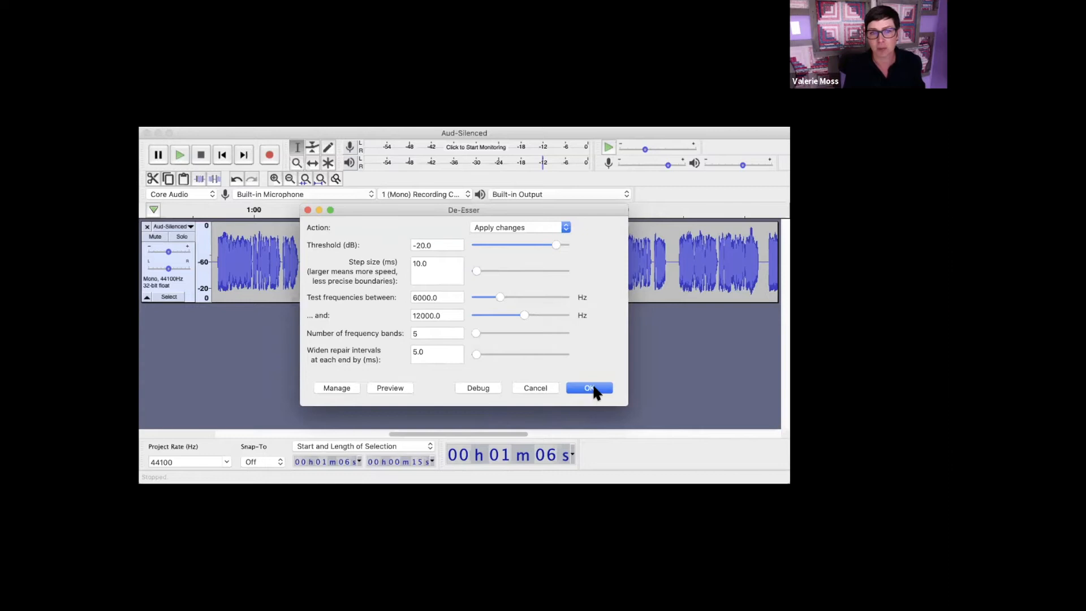
click(390, 389)
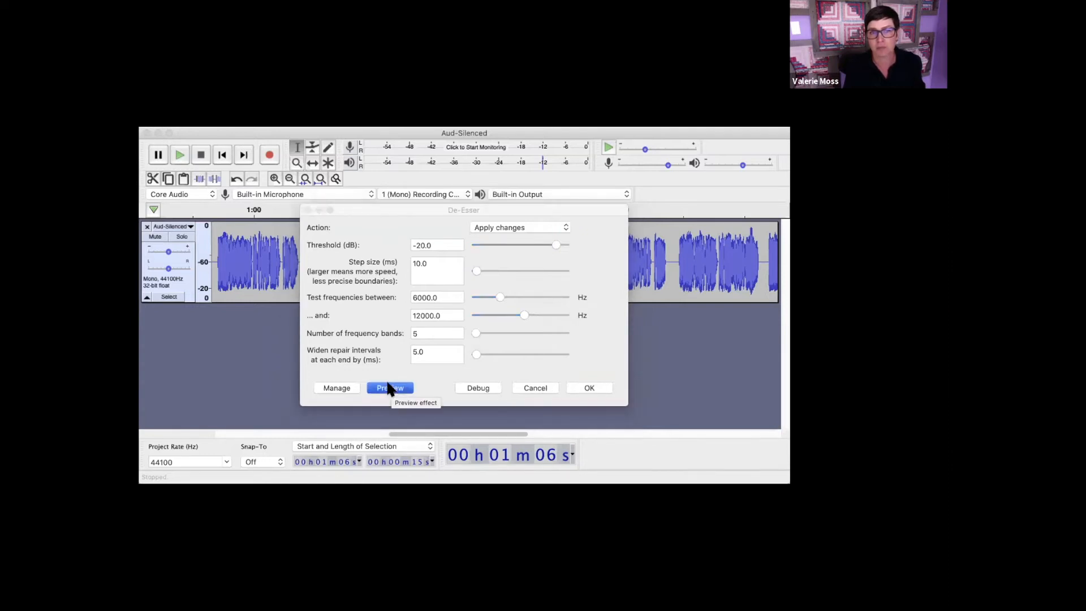
click(535, 389)
Play the narration from about 1:06 to listen for harsh S sounds, stopping after the second phrase
click(408, 283)
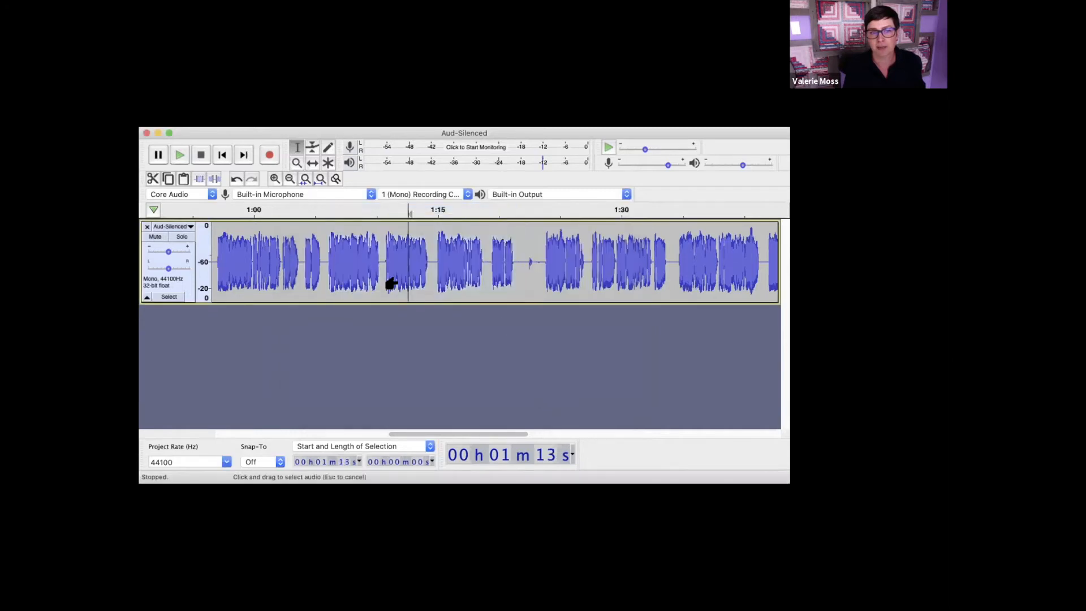
click(327, 281)
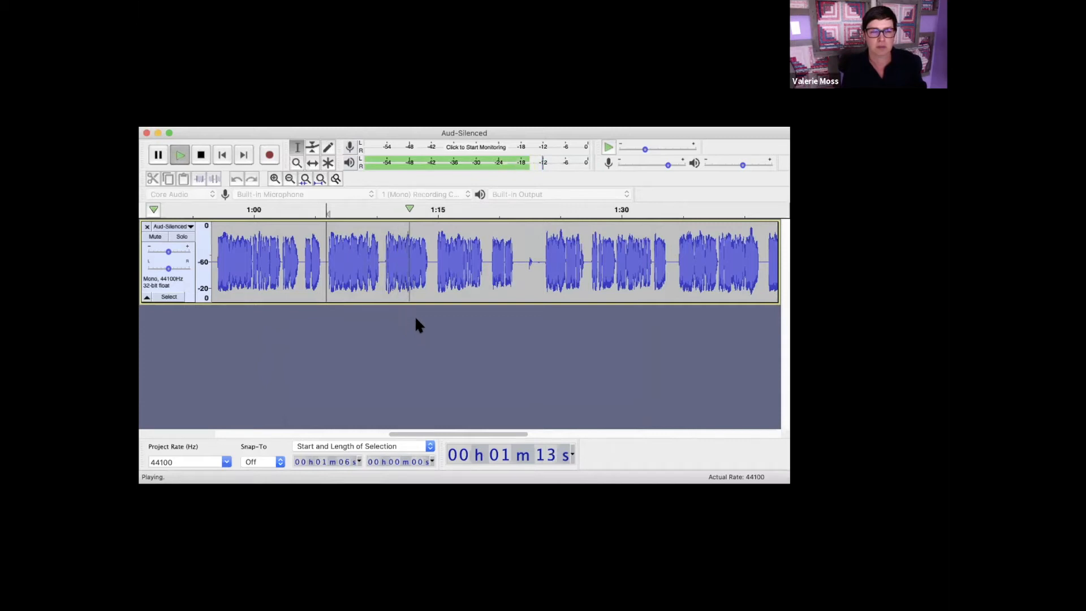
key(space)
Select about 8 s of speech from 1:06, preview De-Esser on it and close the effect without applying
drag(429, 262, 323, 293)
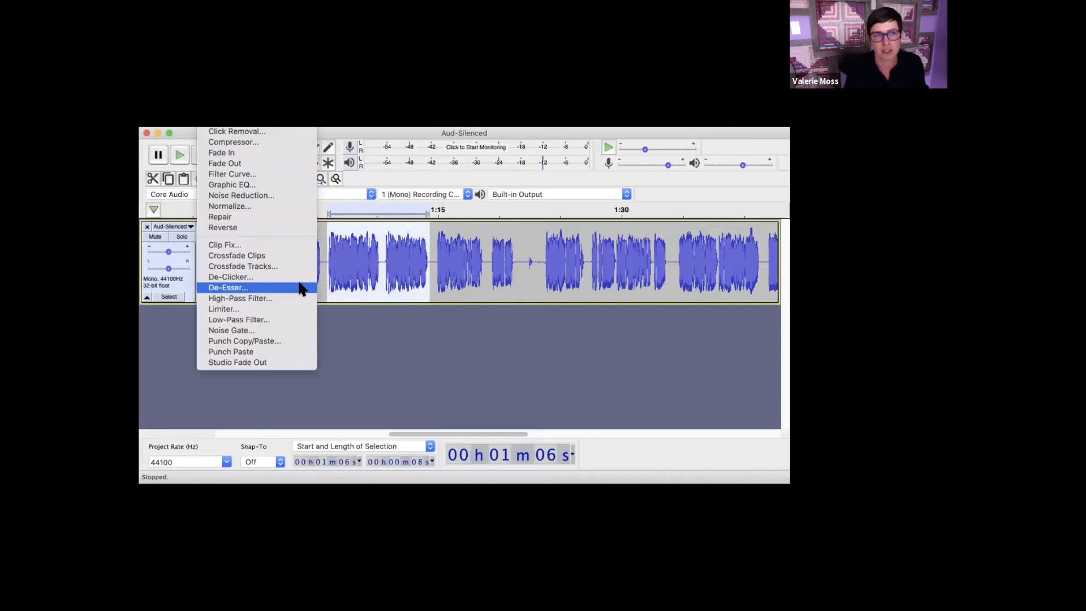
click(300, 286)
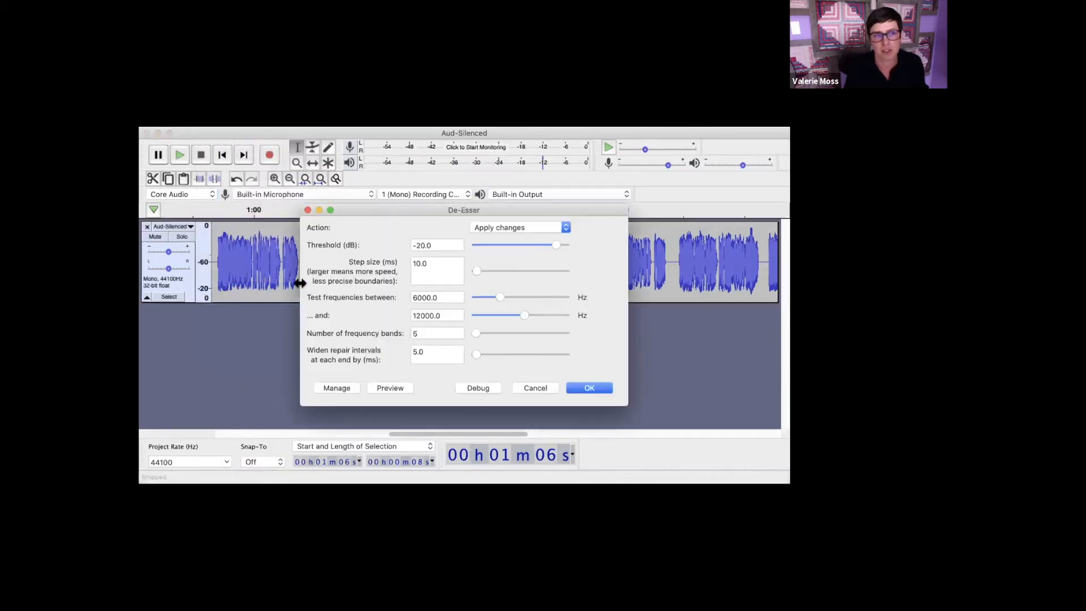
click(384, 388)
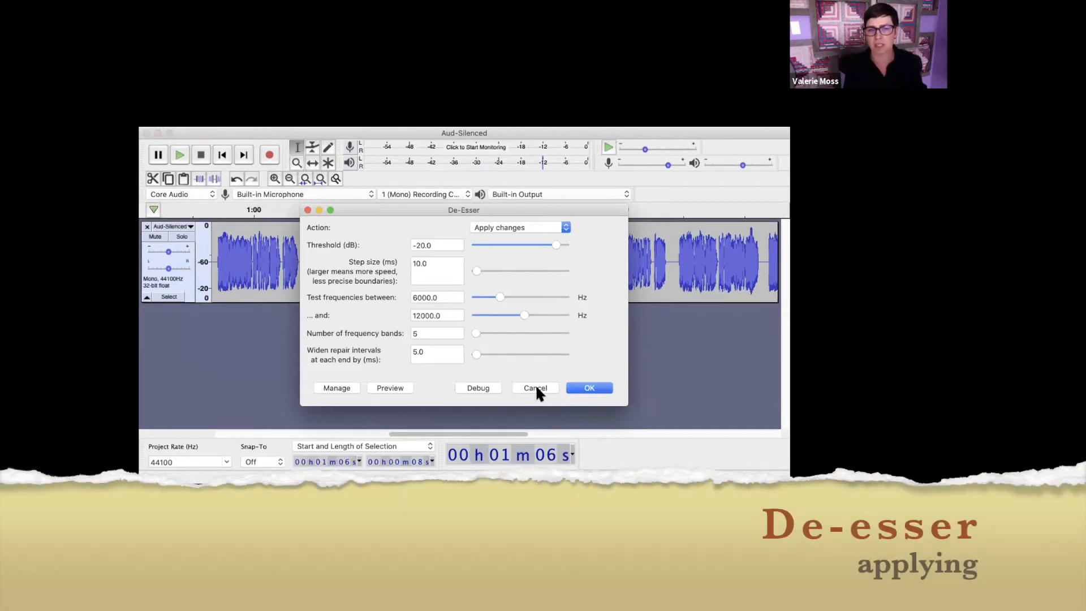
click(537, 388)
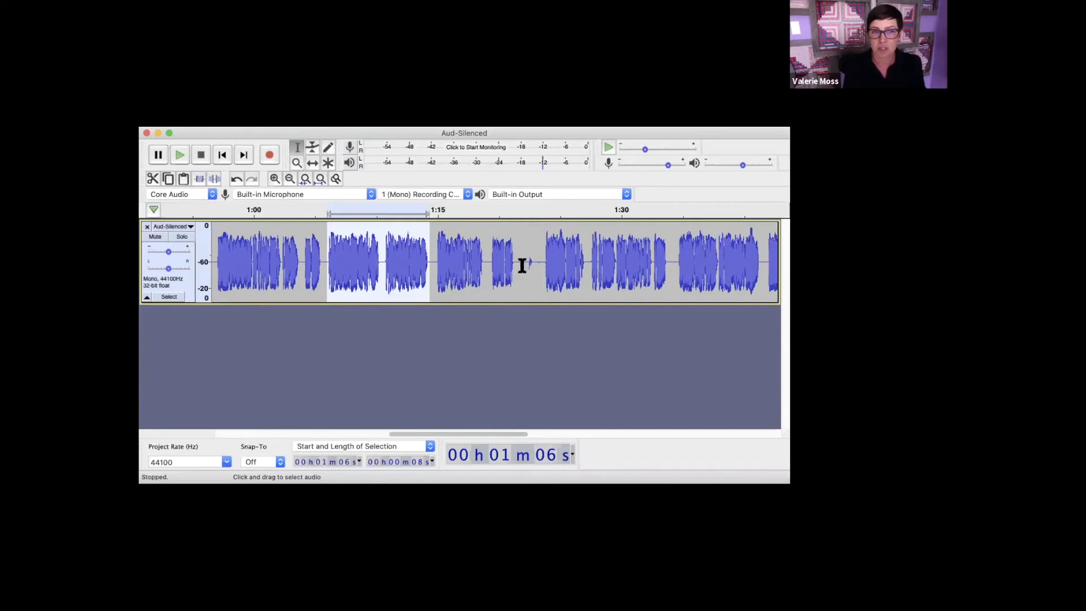
Increase the height of the Aud-Silenced track and play the pause at about 0:28 to listen to the breath
drag(447, 434, 331, 430)
click(325, 260)
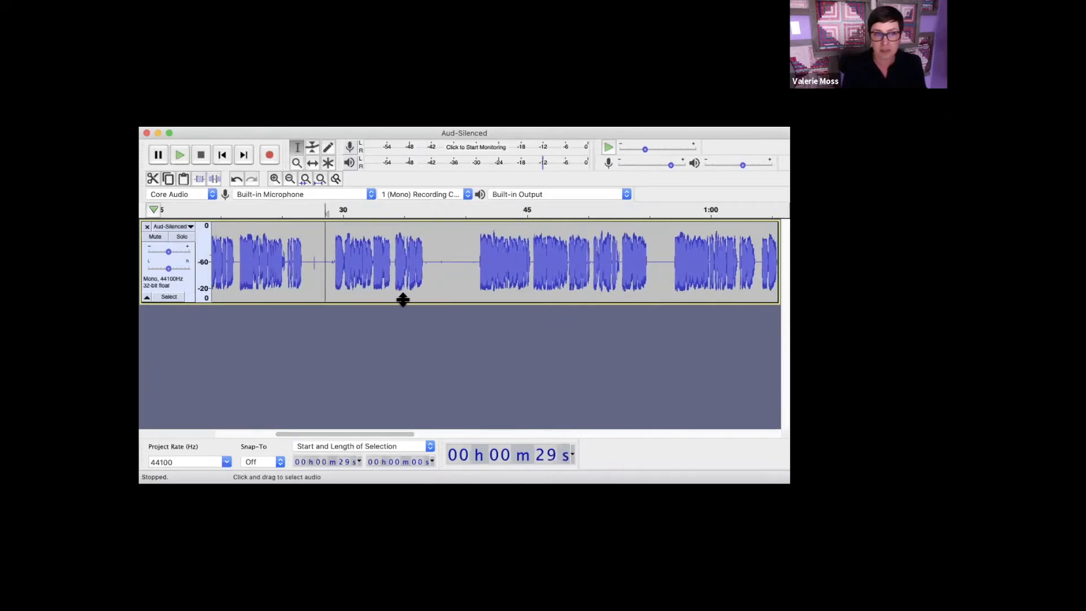
drag(401, 302, 401, 385)
click(320, 296)
key(super+1)
key(super+1)
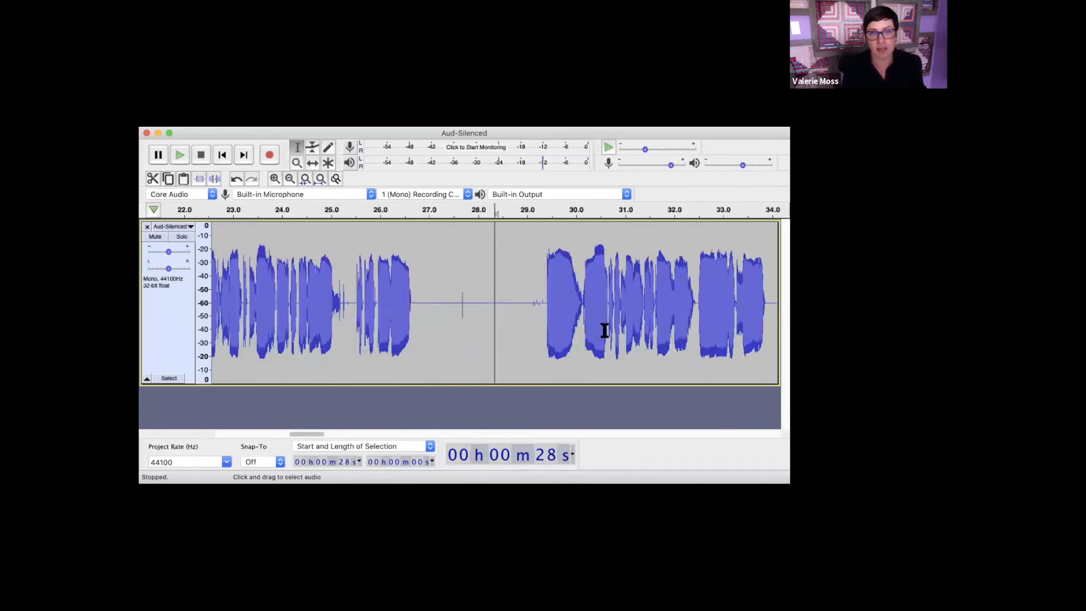
key(space)
key(space)
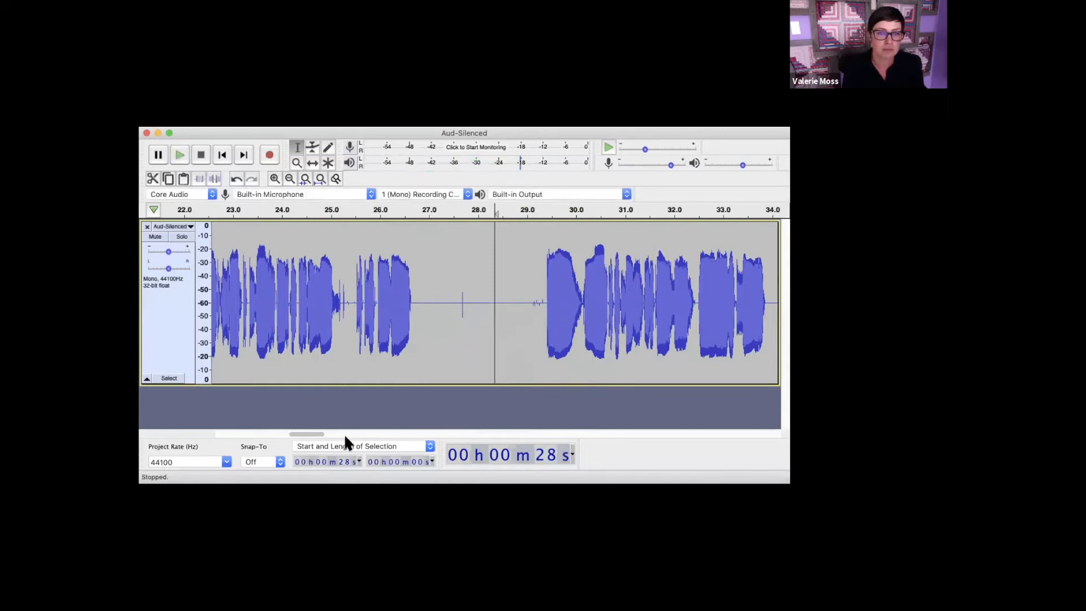
Play the pause at about 1:22 to listen to the breath before the following passage
drag(311, 434, 483, 378)
click(454, 304)
key(space)
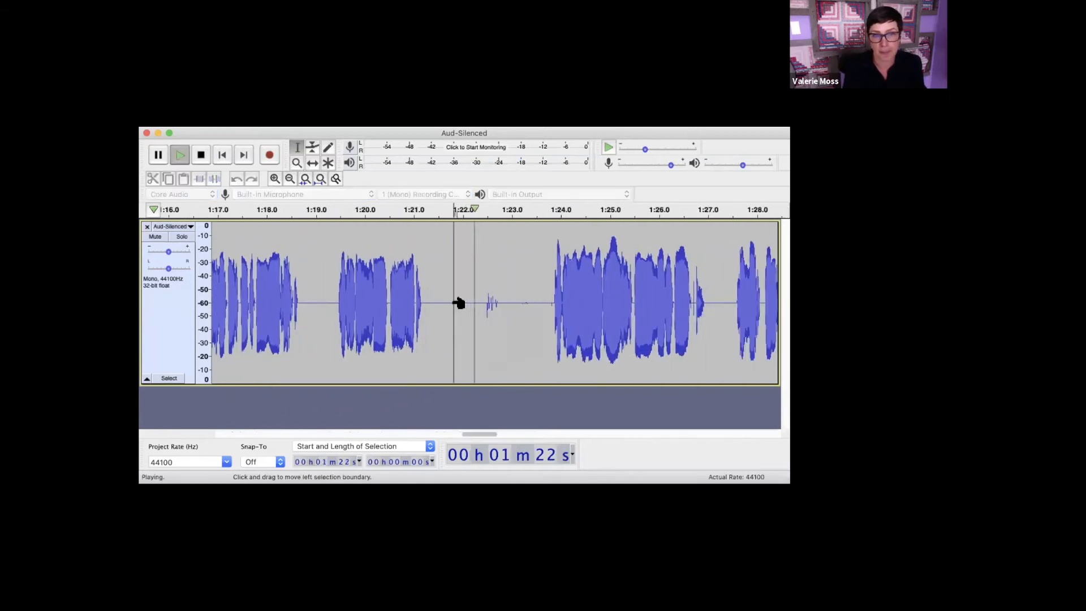
key(space)
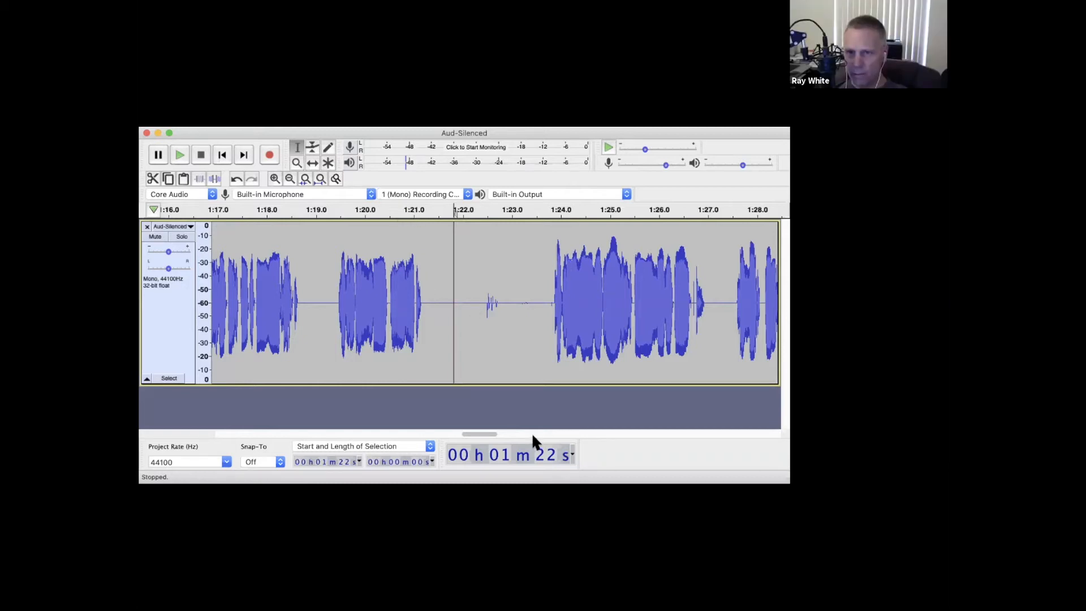
Listen to the breath near 1:52 in close-up, playing first from about 1:52 and again from about 1:50
drag(499, 432, 589, 430)
click(504, 303)
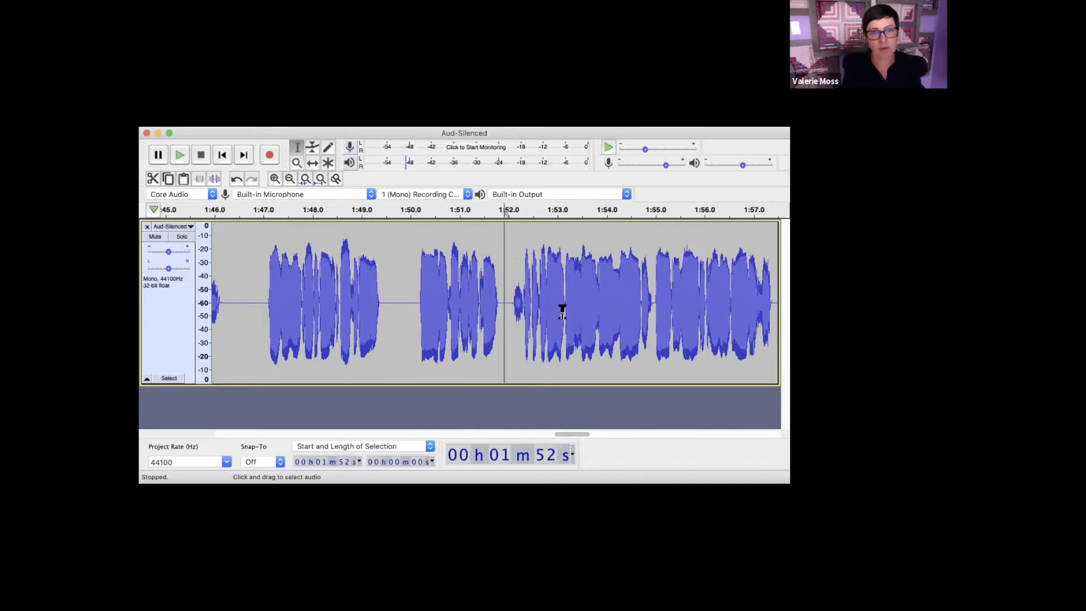
key(space)
key(space)
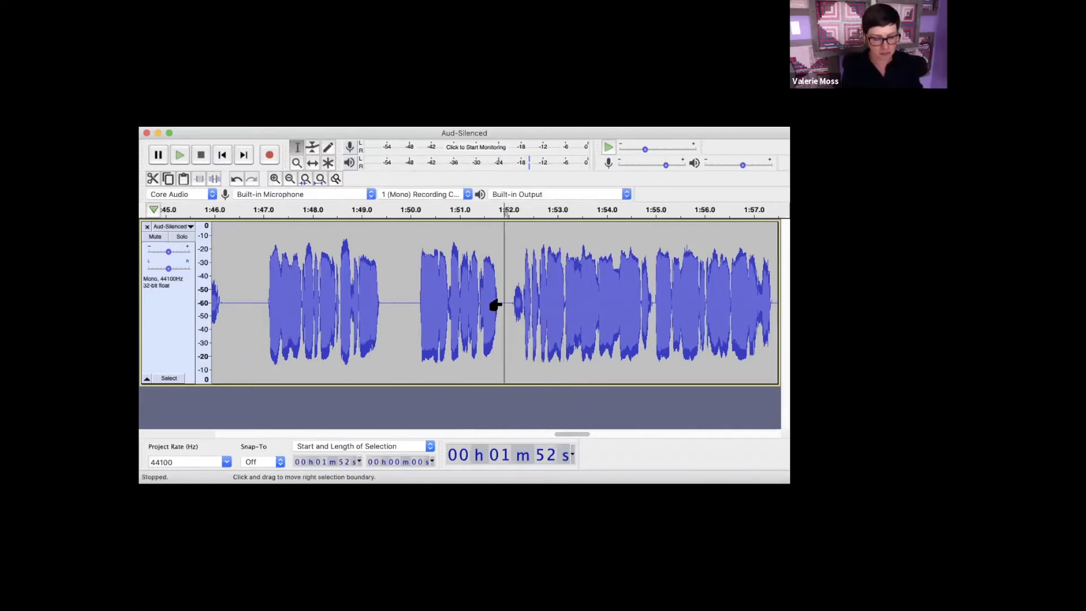
key(ctrl+1)
click(322, 297)
key(space)
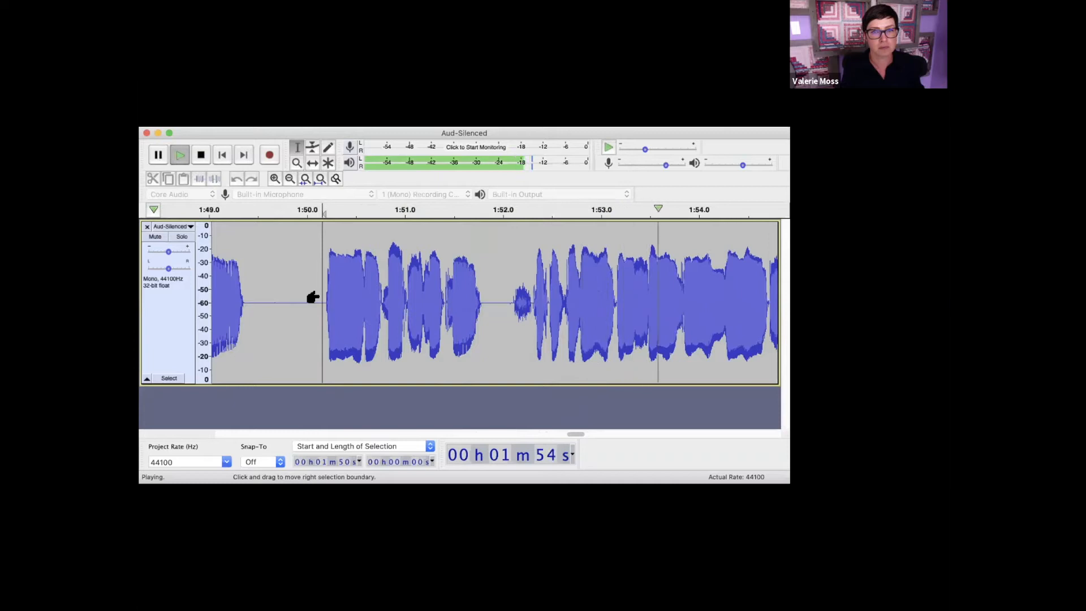
key(space)
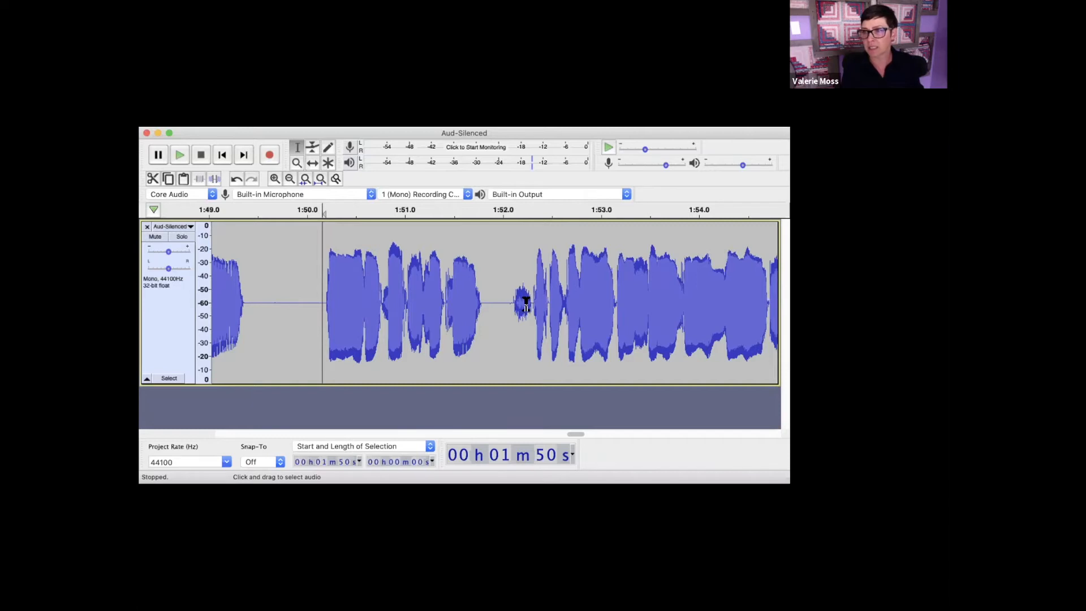
Select the short breath just after 1:52, up to where the speech resumes
click(527, 300)
drag(514, 312, 510, 321)
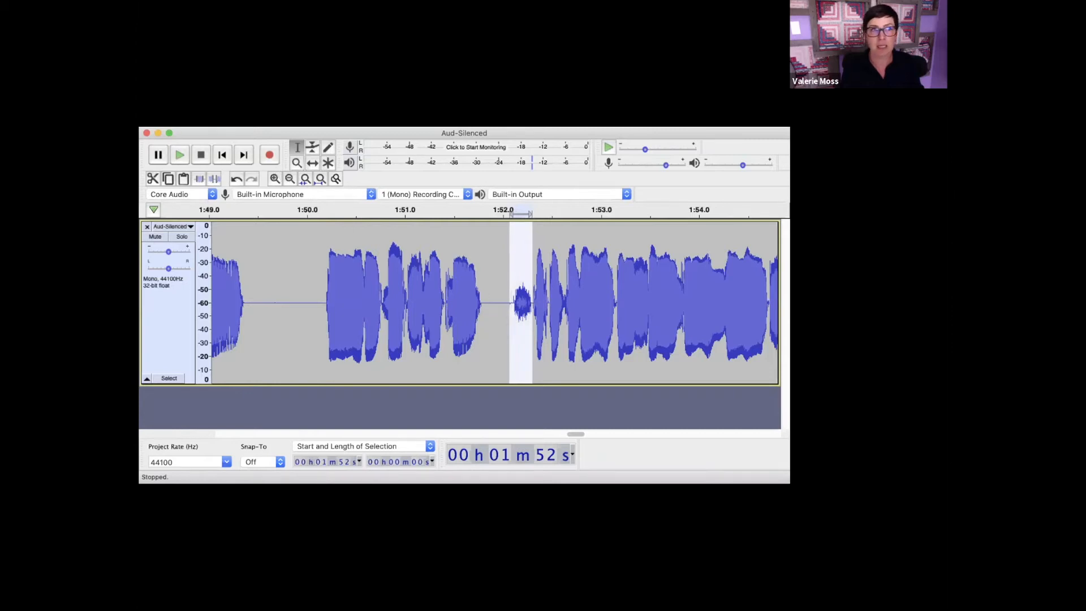
click(212, 19)
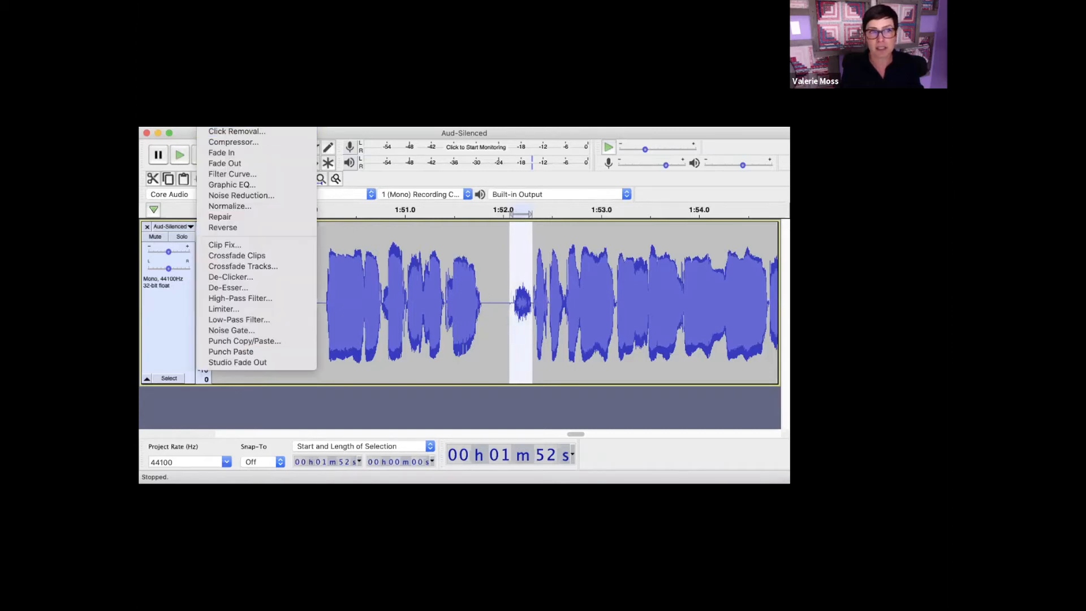
click(278, 100)
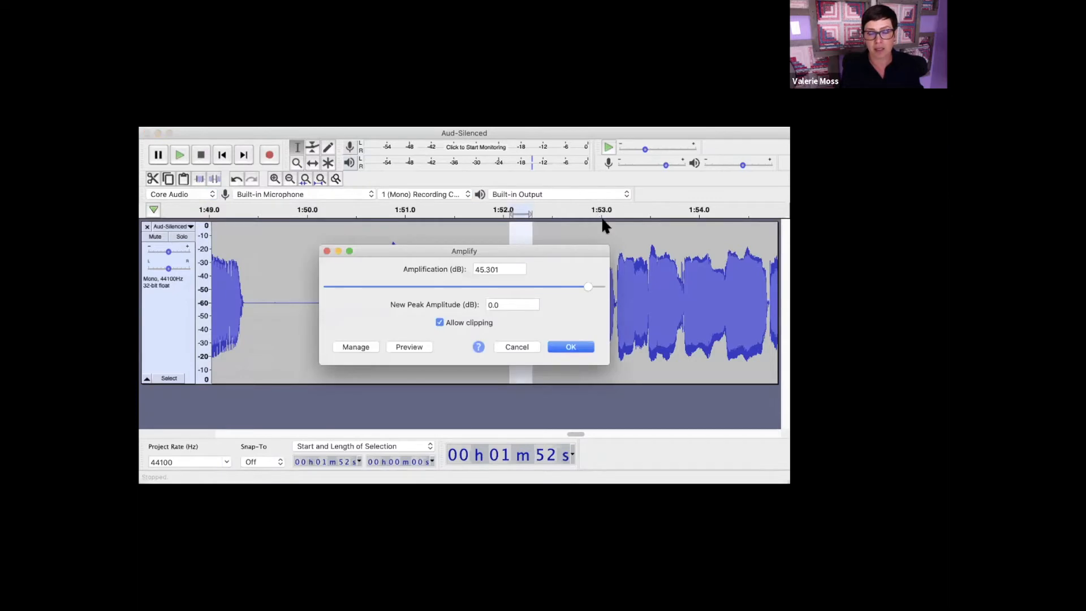
click(560, 345)
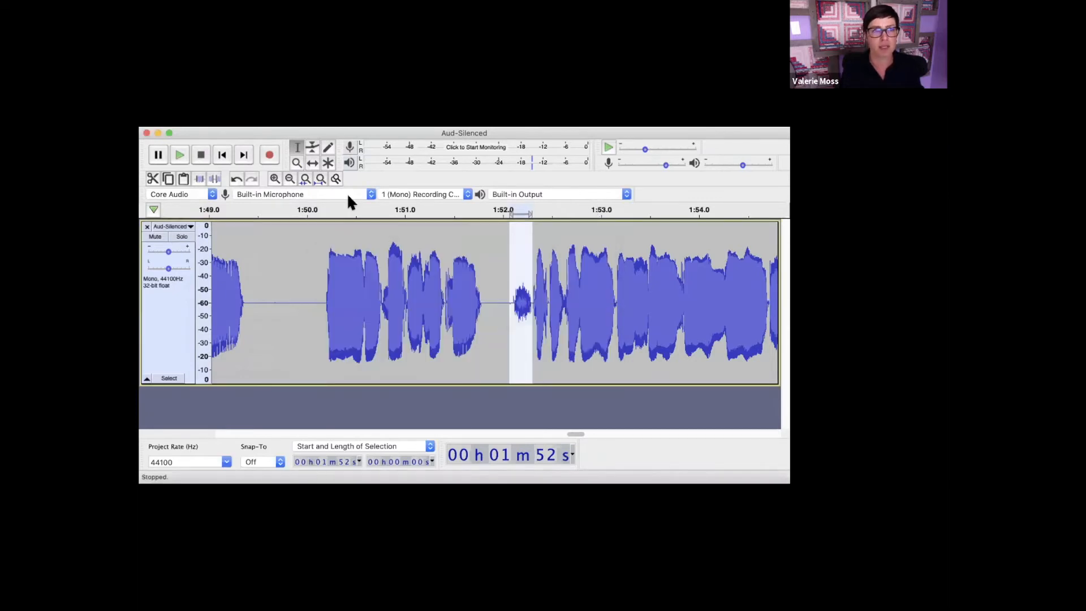
Apply a Low-Pass Filter at 1000 Hz with a 6 dB per octave roll-off to the selected breath
click(211, 19)
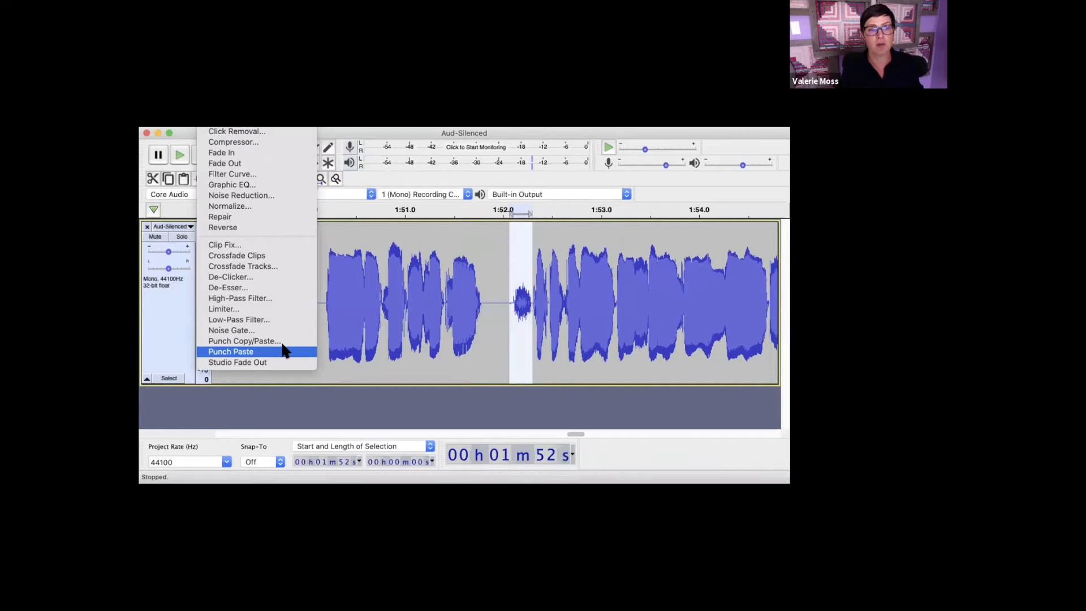
click(274, 319)
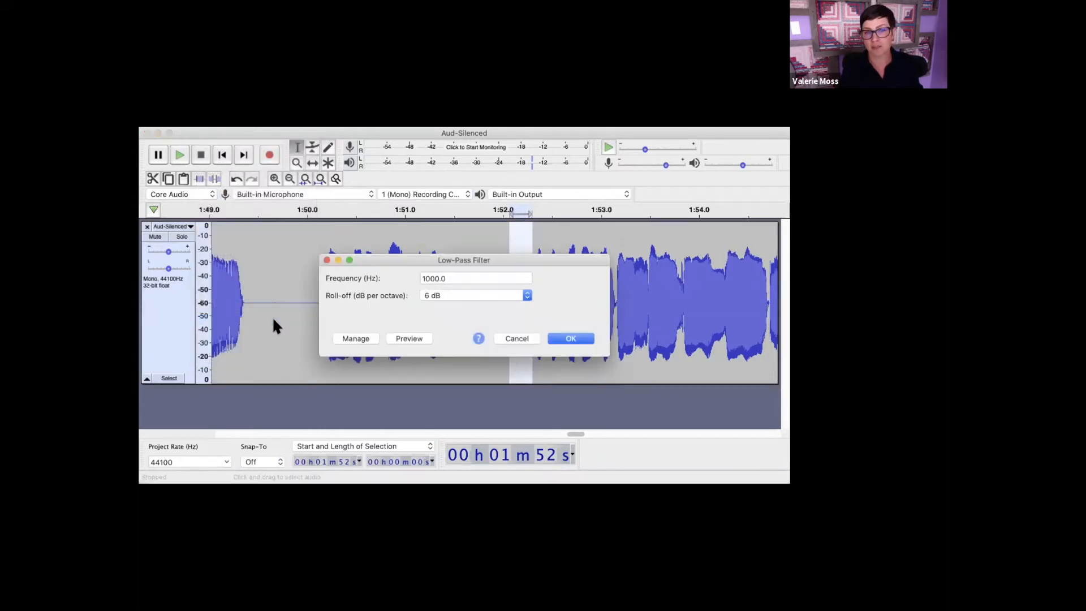
click(461, 297)
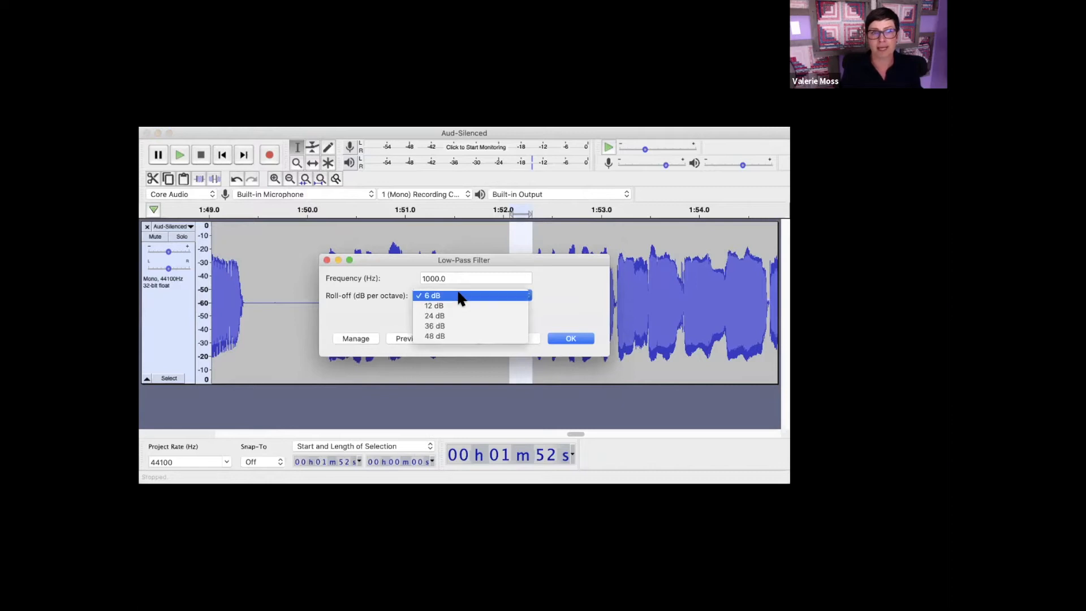
click(458, 295)
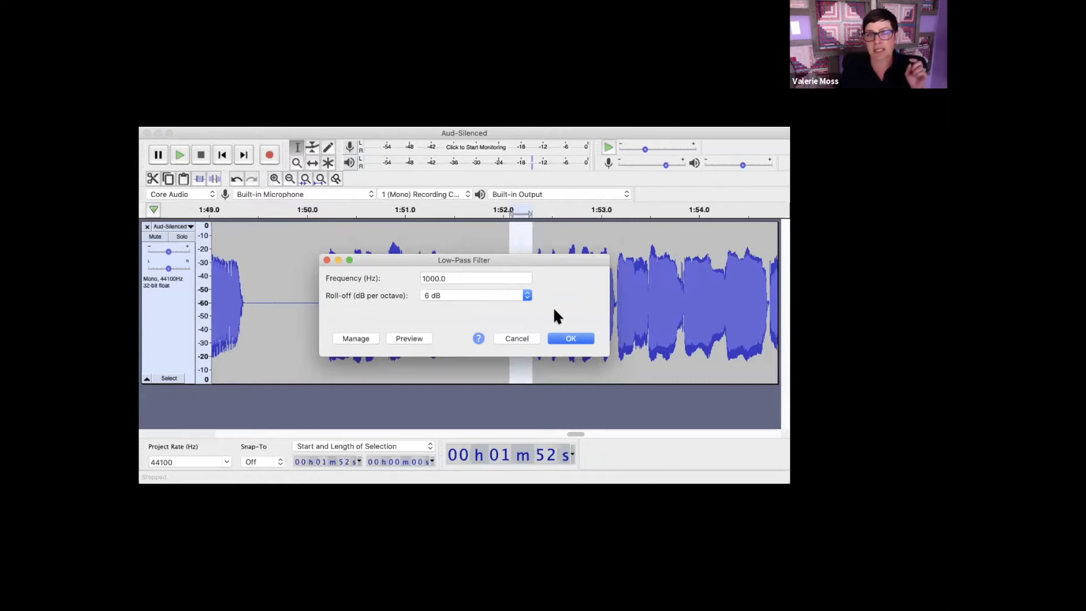
click(573, 338)
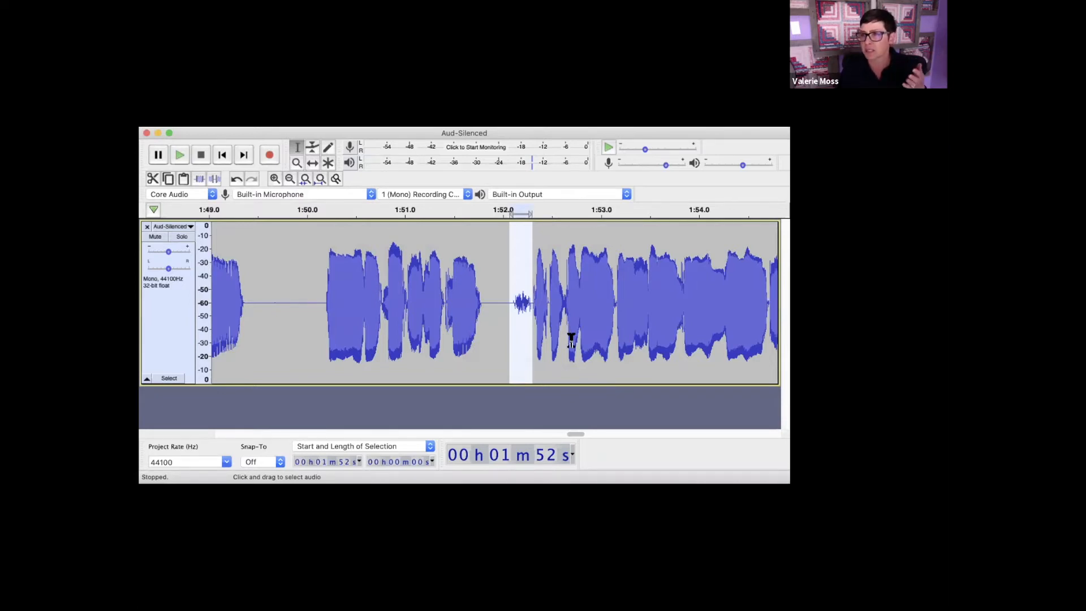
Play back from about 1:50 to check the filtered breath, and select the breath at 1:52 again
click(317, 305)
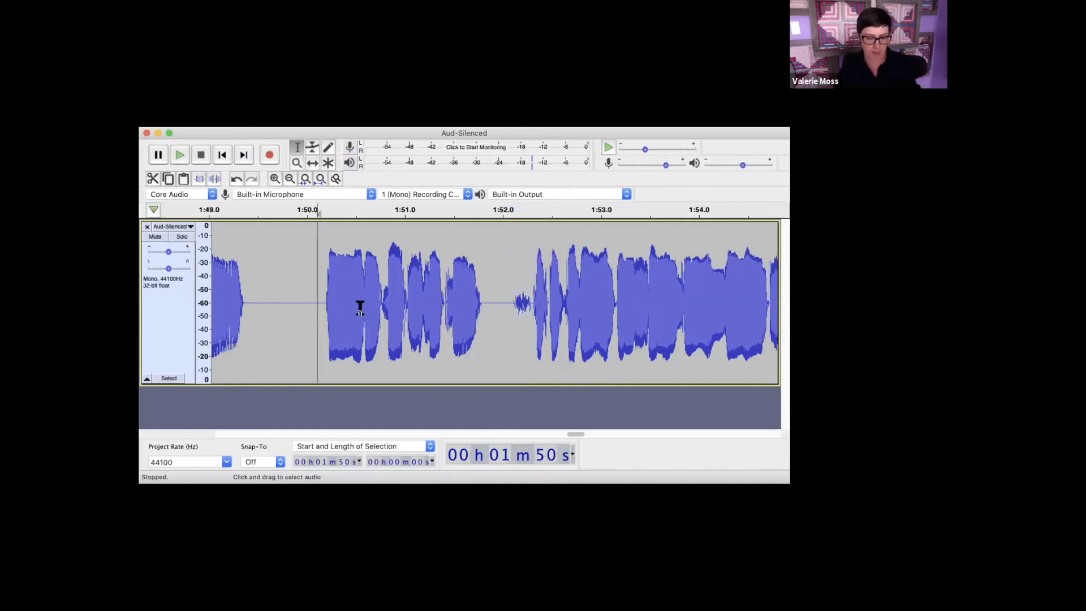
key(space)
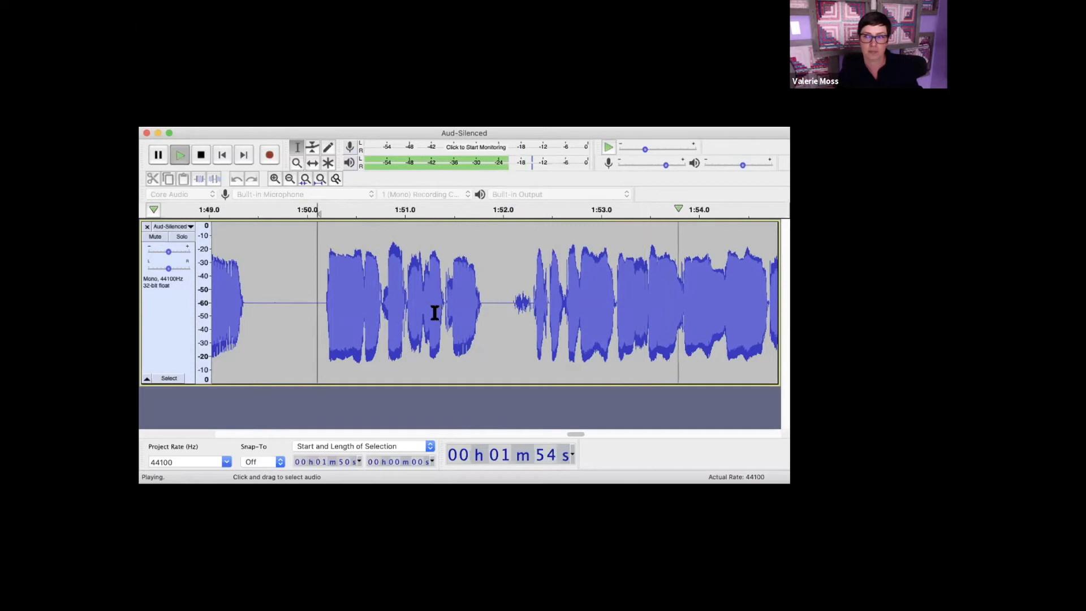
key(space)
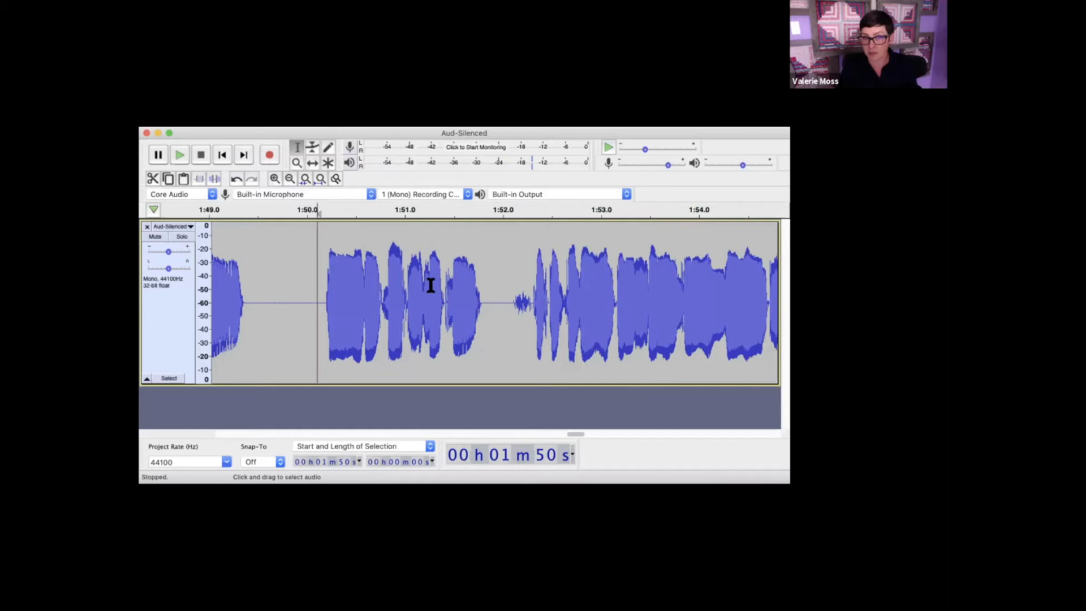
drag(532, 306, 511, 309)
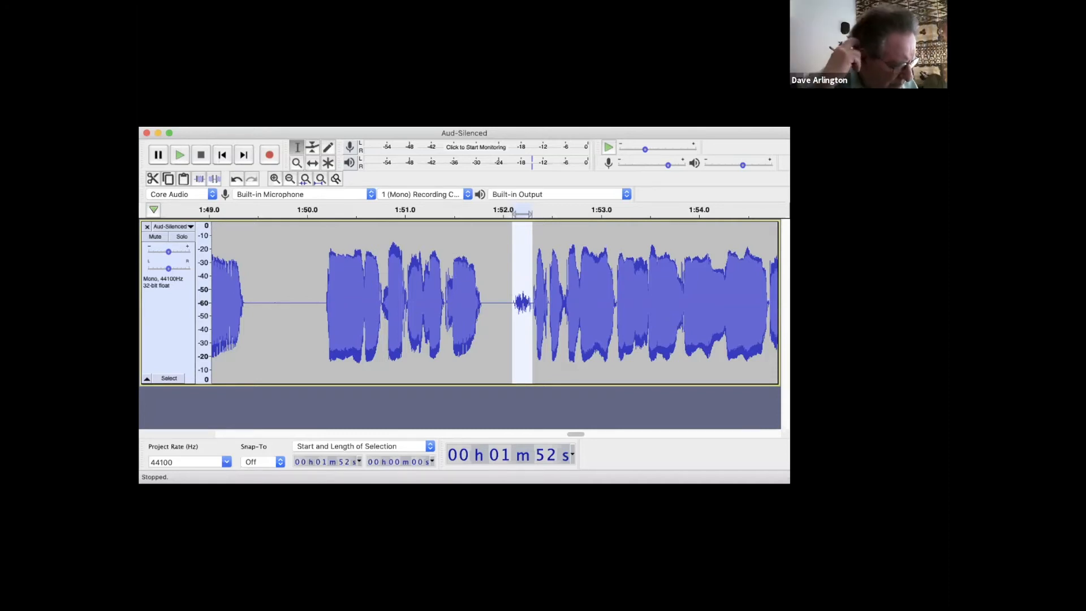
Select the short breath just after 1:52 and capture it as the noise profile for Noise Reduction
click(505, 305)
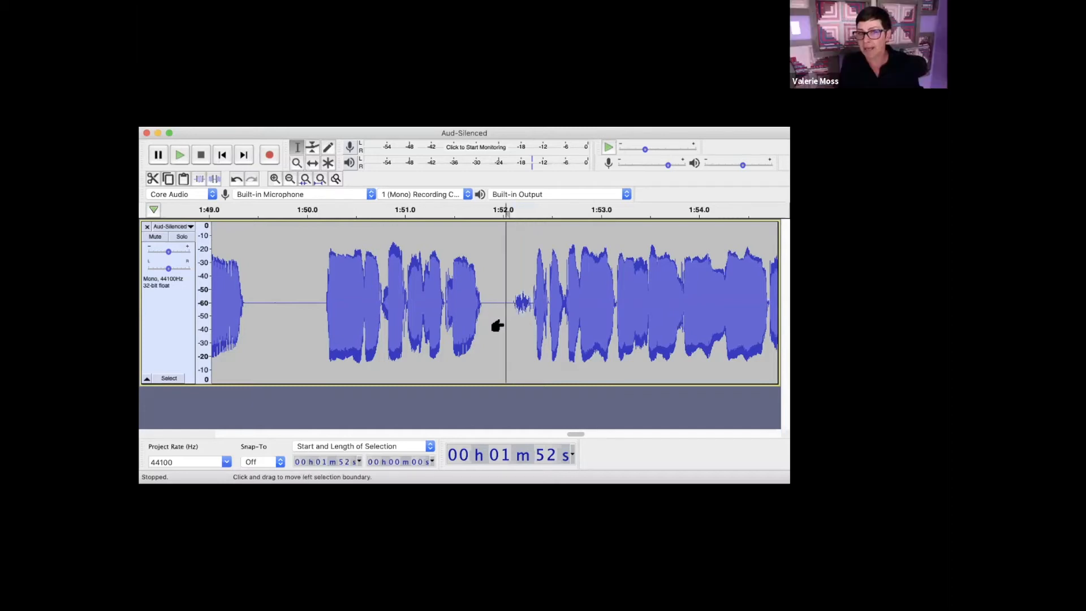
drag(532, 297, 509, 311)
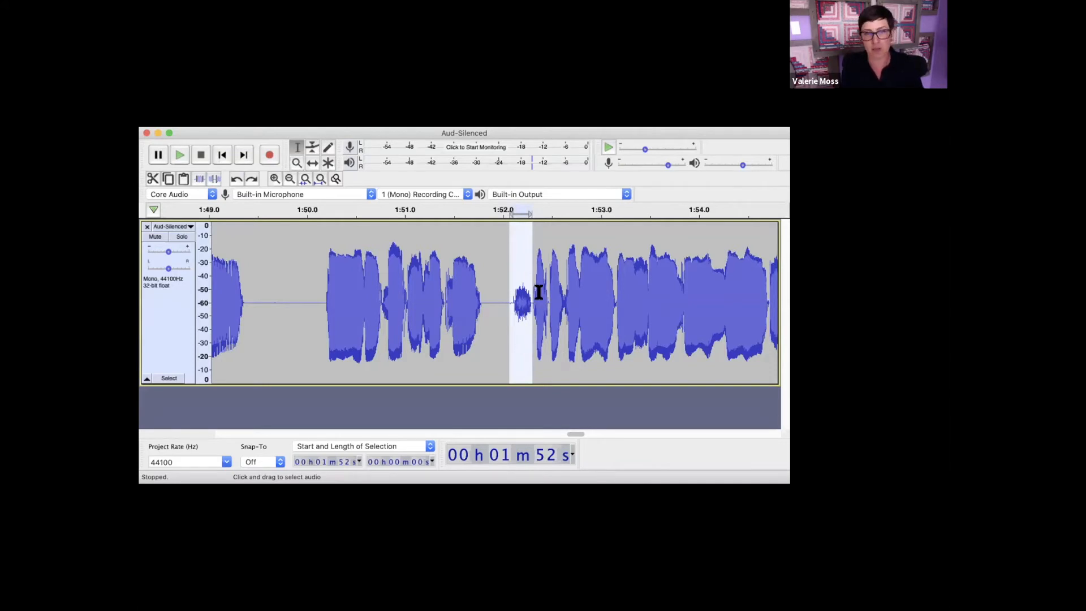
click(213, 24)
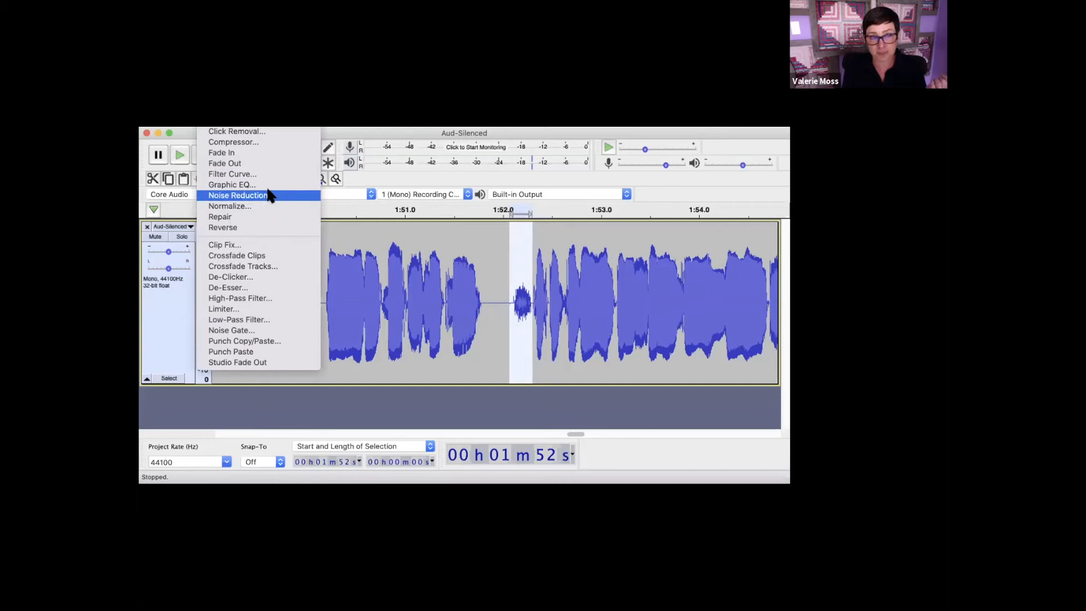
click(269, 195)
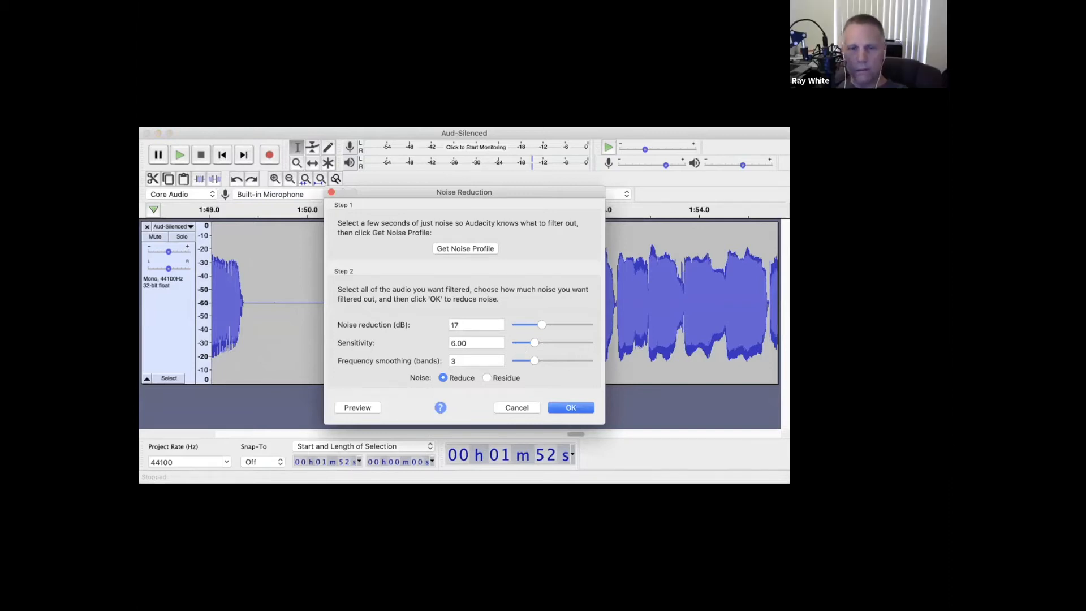
click(455, 246)
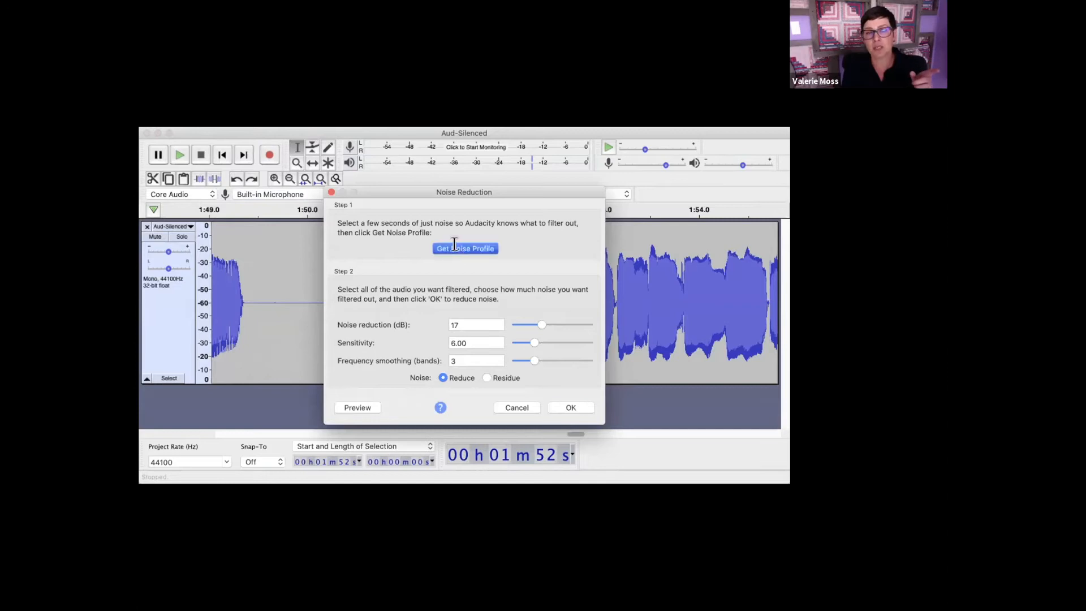
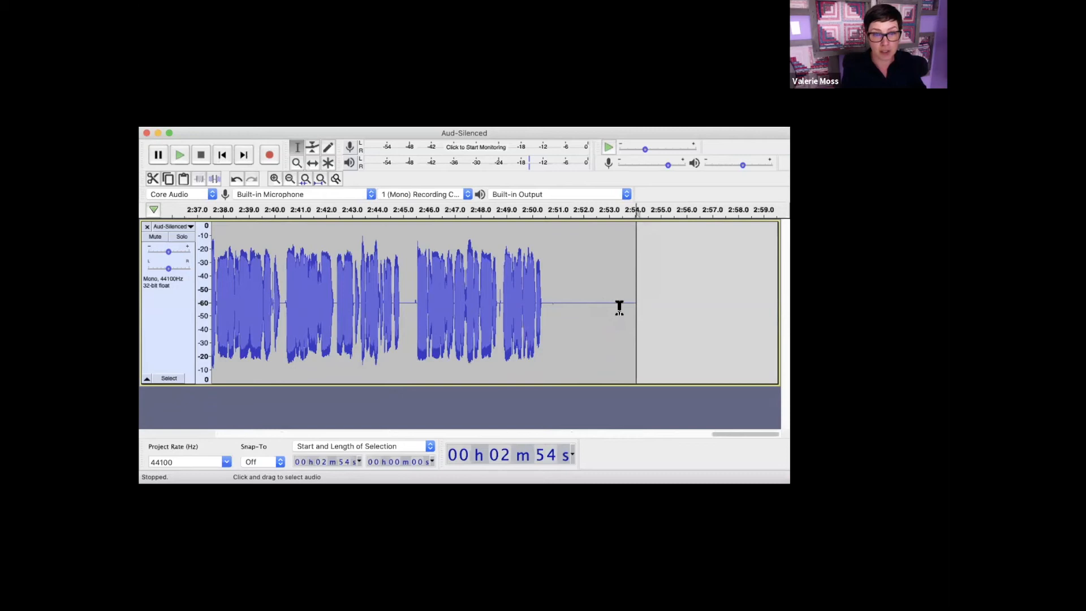
Delete the two small mouth noises and surplus silence in the pause between about 2:35 and 2:37
drag(732, 434, 703, 434)
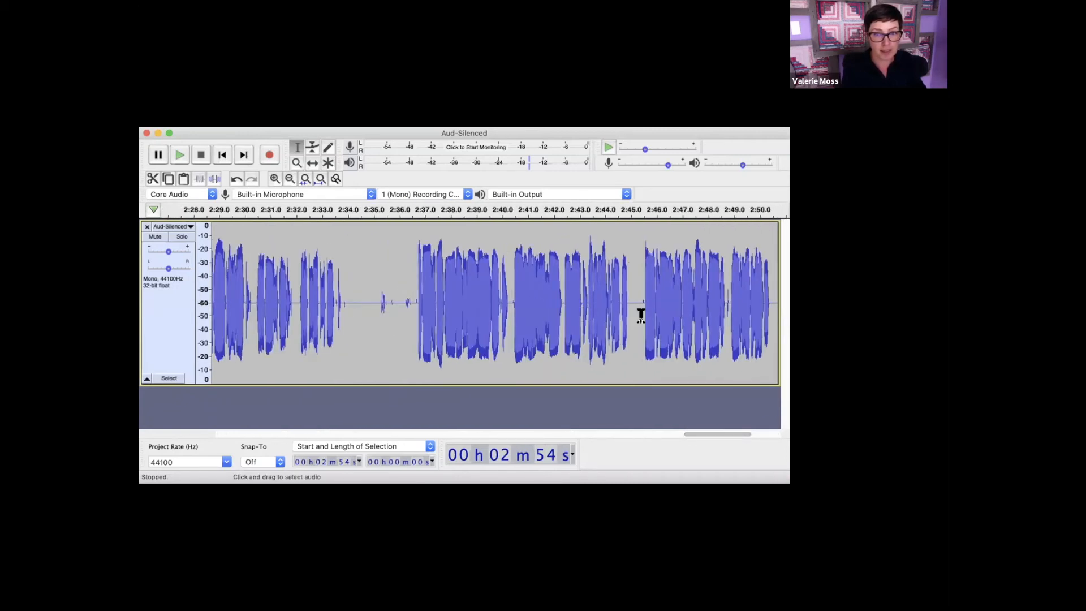
drag(396, 304, 377, 309)
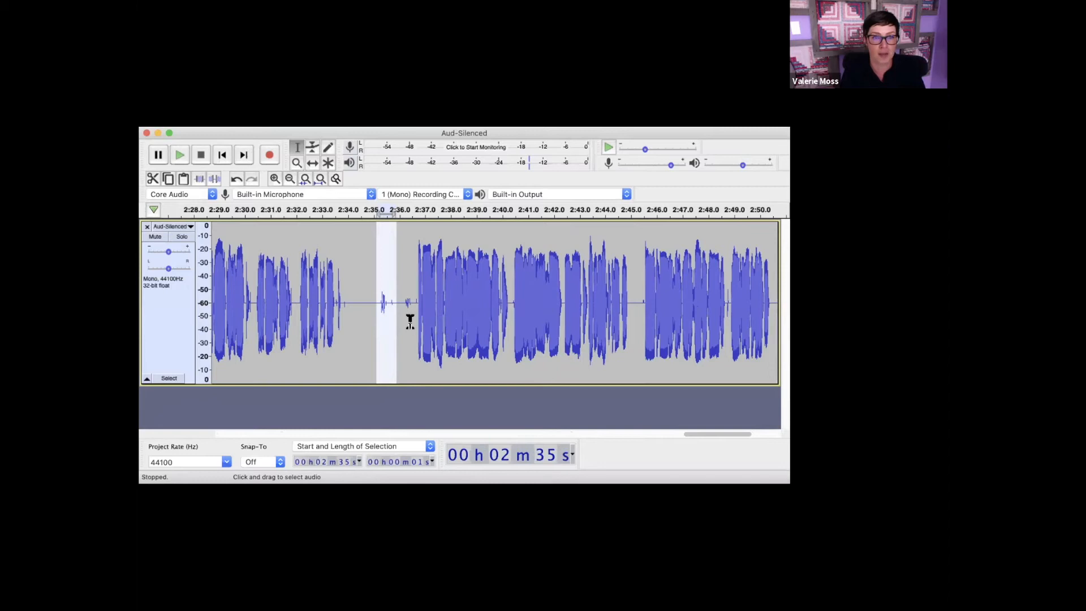
key(Delete)
drag(393, 304, 381, 315)
key(Delete)
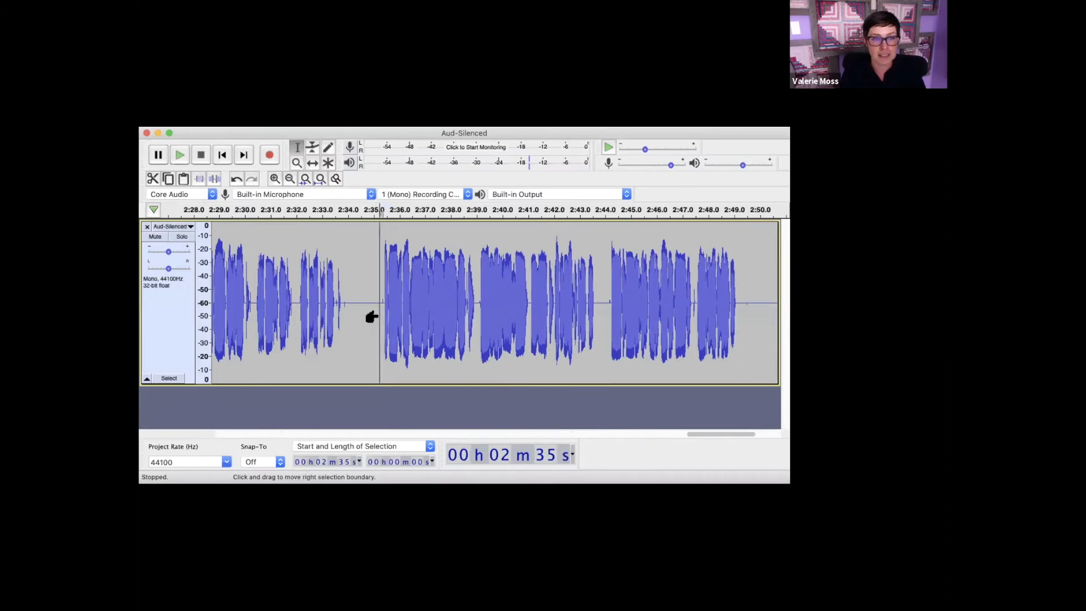
Delete the stretch of speech from about 2:29 to 2:30
drag(709, 436, 692, 438)
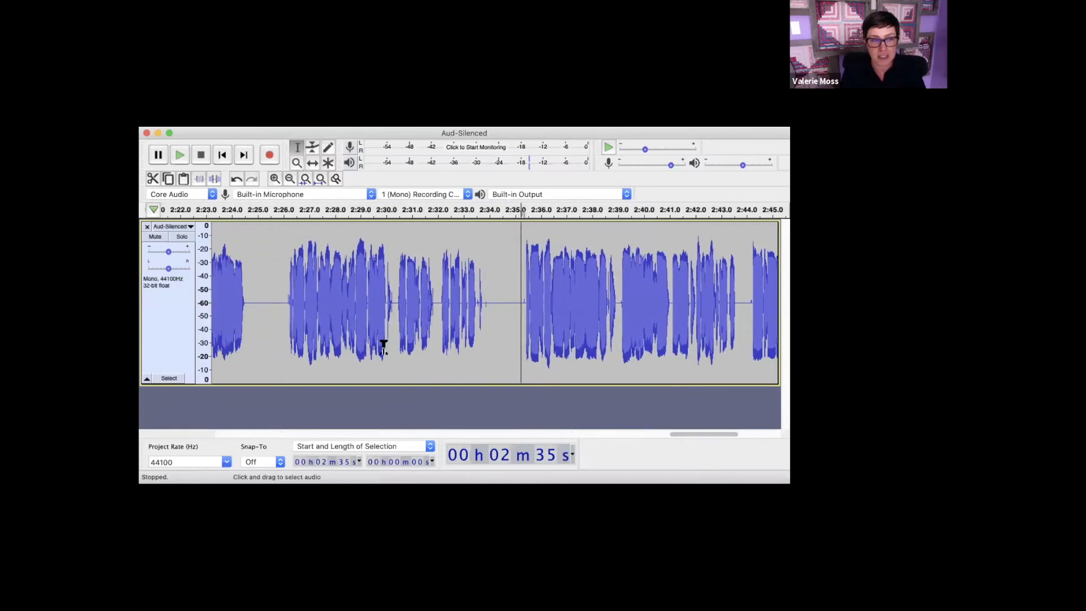
drag(387, 346, 353, 362)
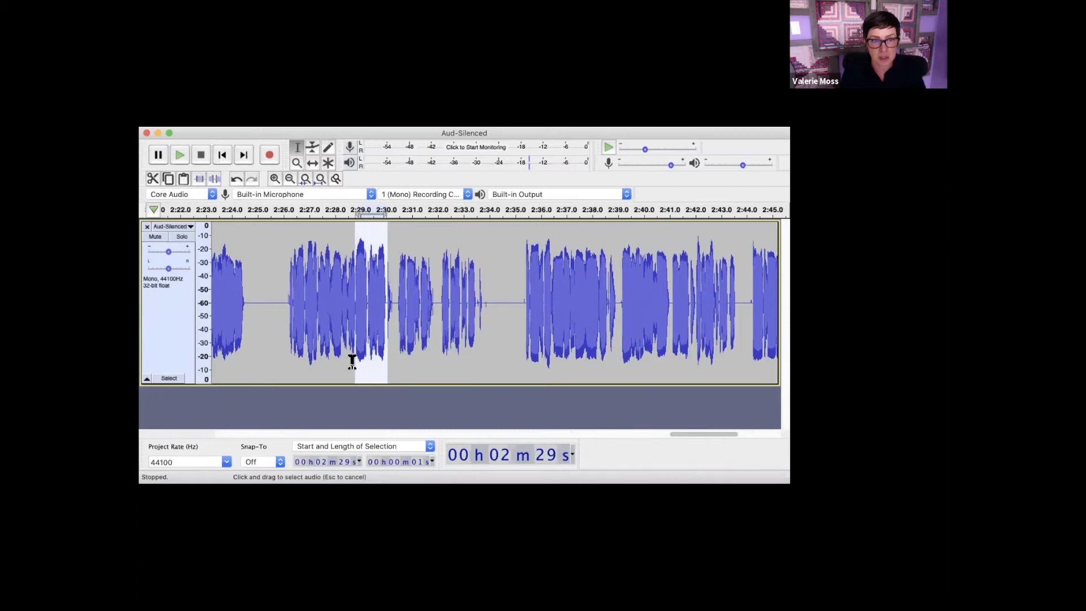
key(Delete)
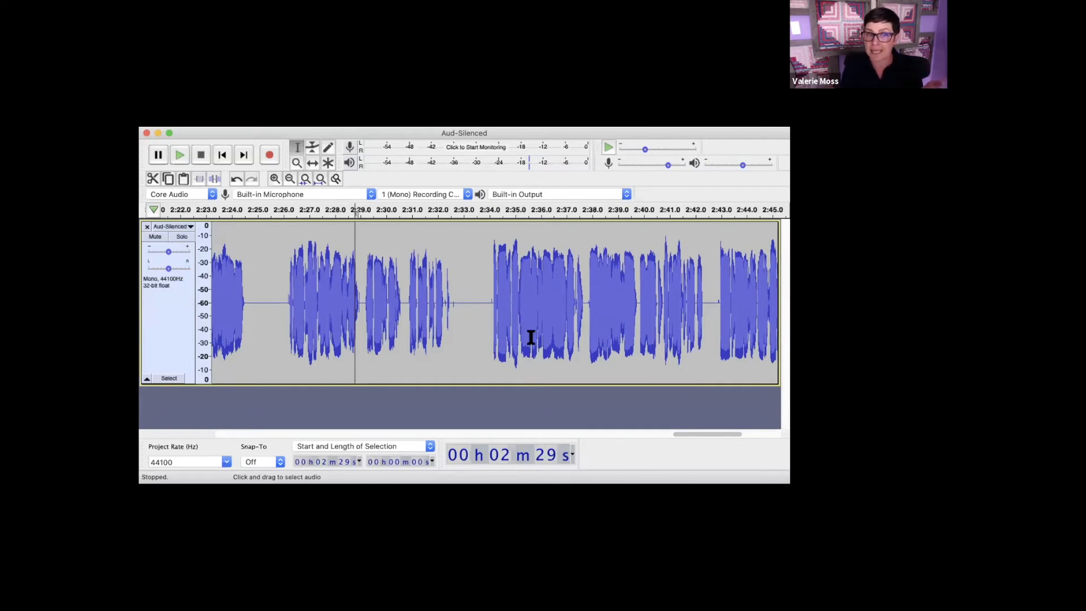
Delete the tiny noises early in the pause near 2:33 and just before the speech resumes at 2:34
click(451, 310)
key(Delete)
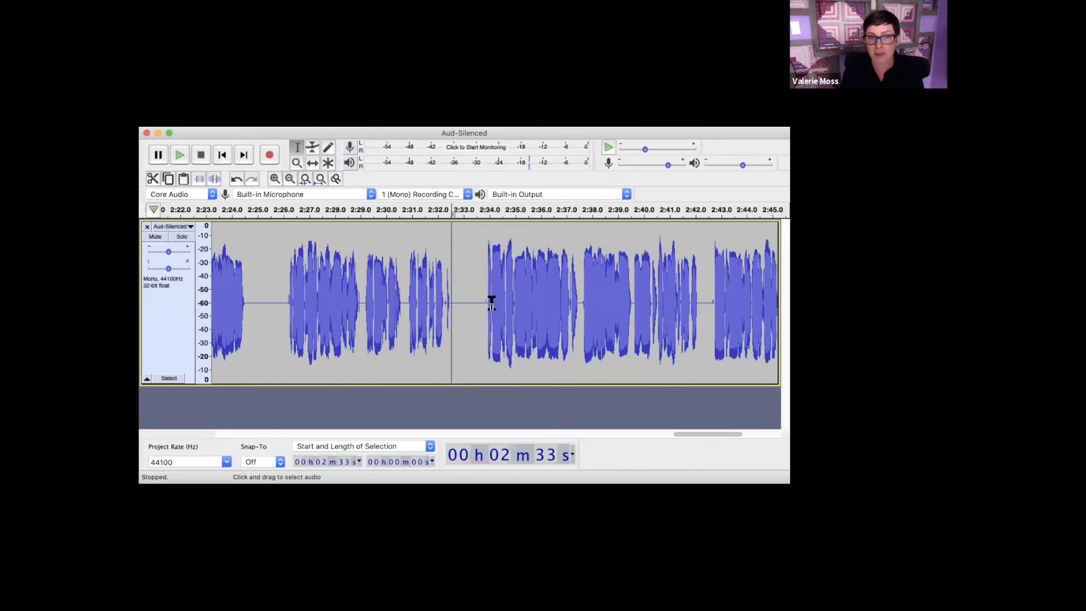
drag(487, 297, 481, 305)
key(Delete)
Delete the noise spike in the middle of the pause at about 2:02
drag(680, 434, 573, 434)
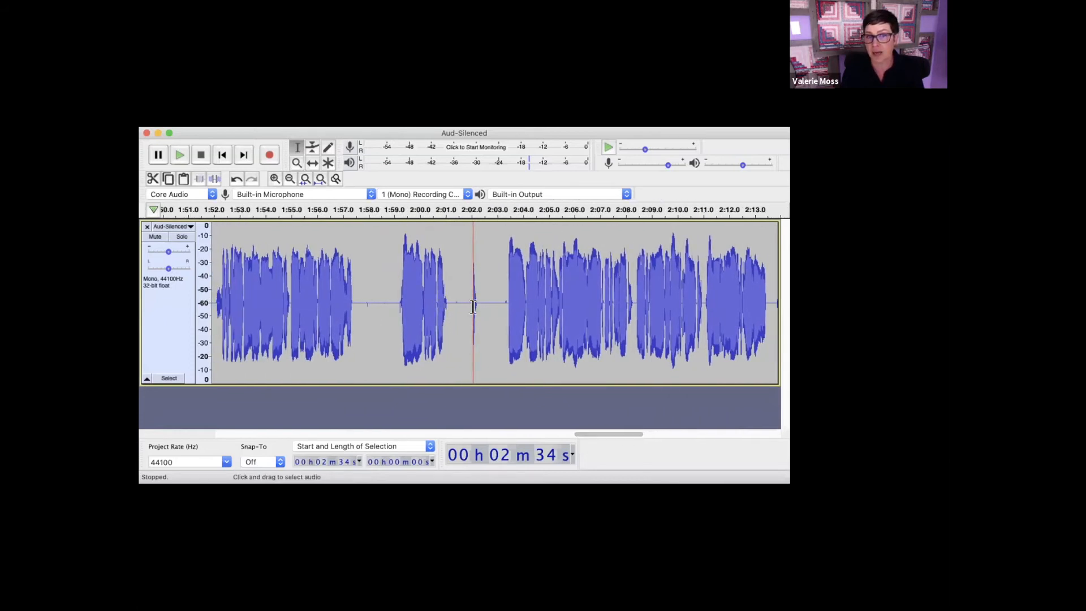
drag(481, 300, 466, 316)
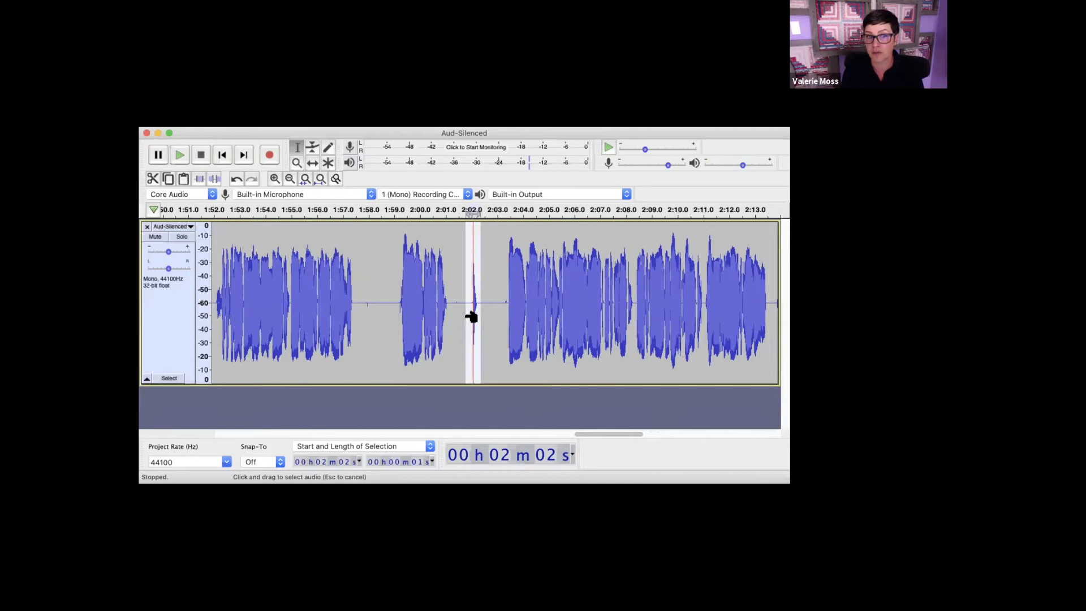
key(Delete)
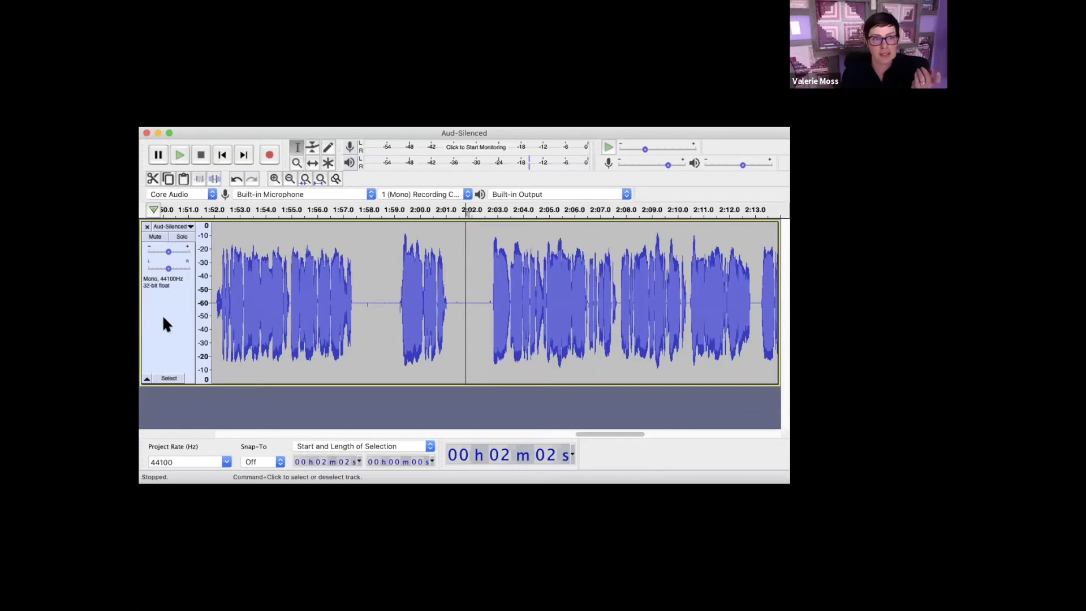
Select the whole track, run ACX Check on it and close the report
click(163, 318)
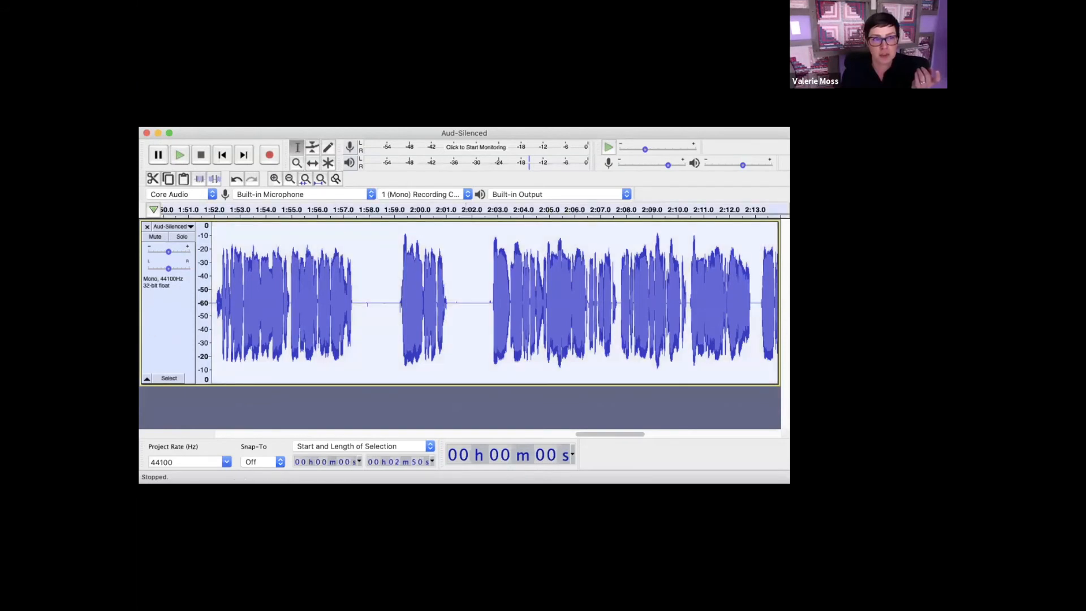
click(244, 76)
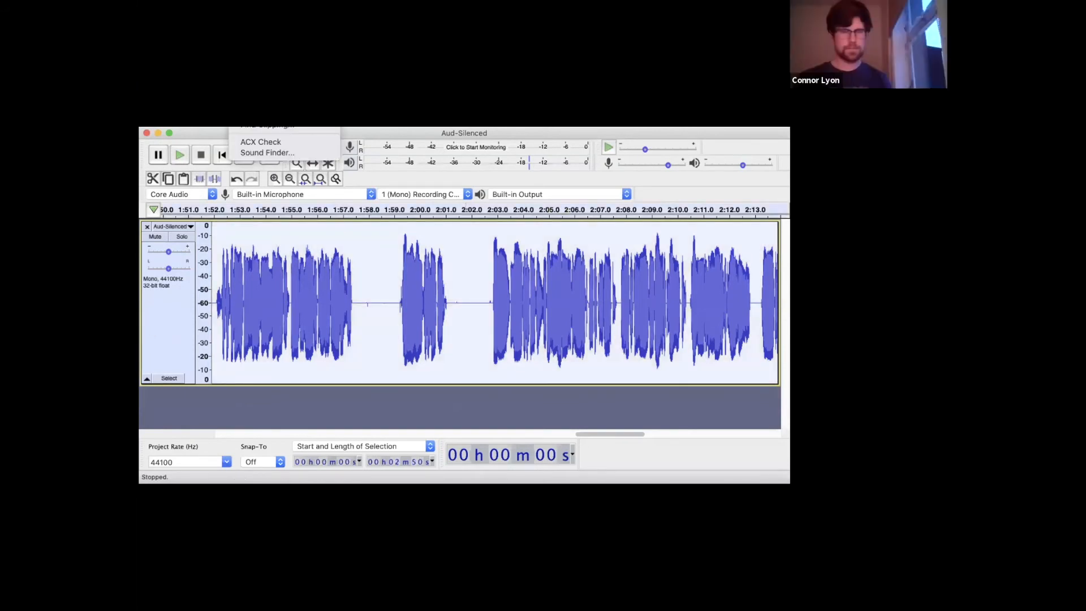
click(258, 104)
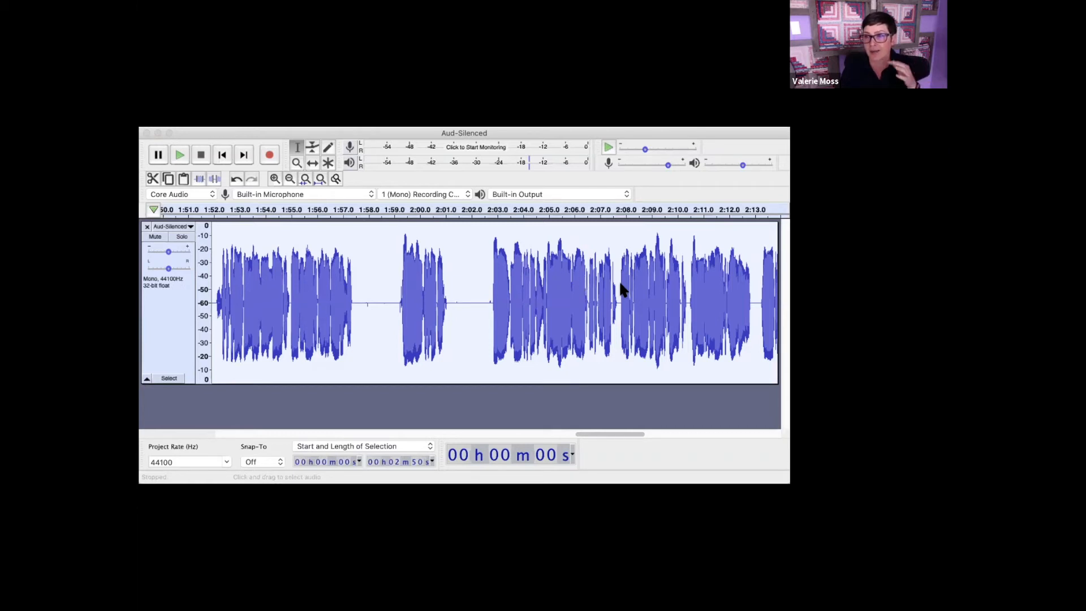
click(612, 378)
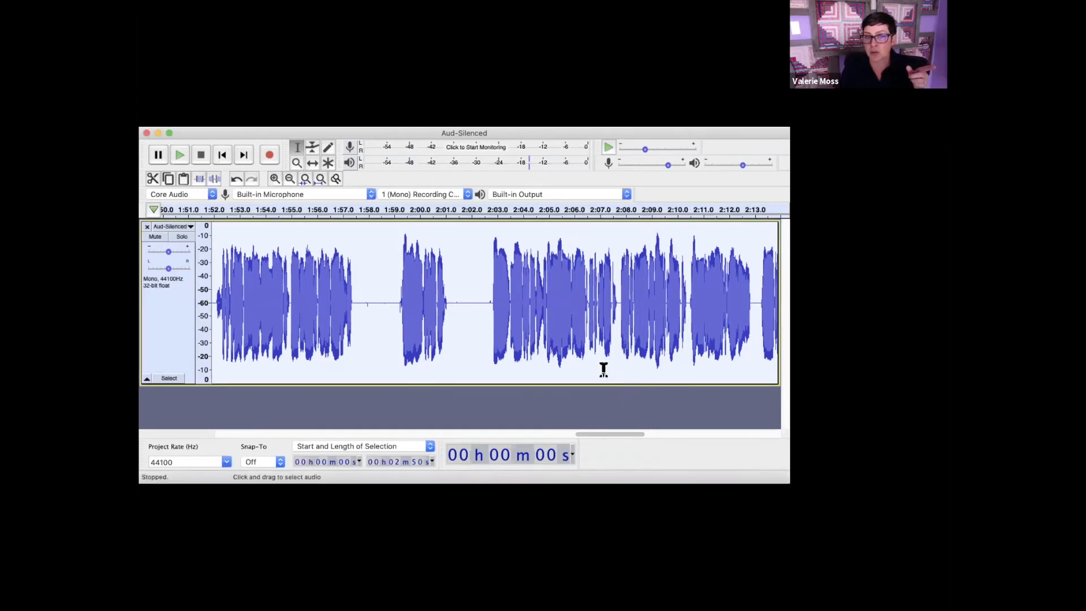
drag(678, 345, 359, 310)
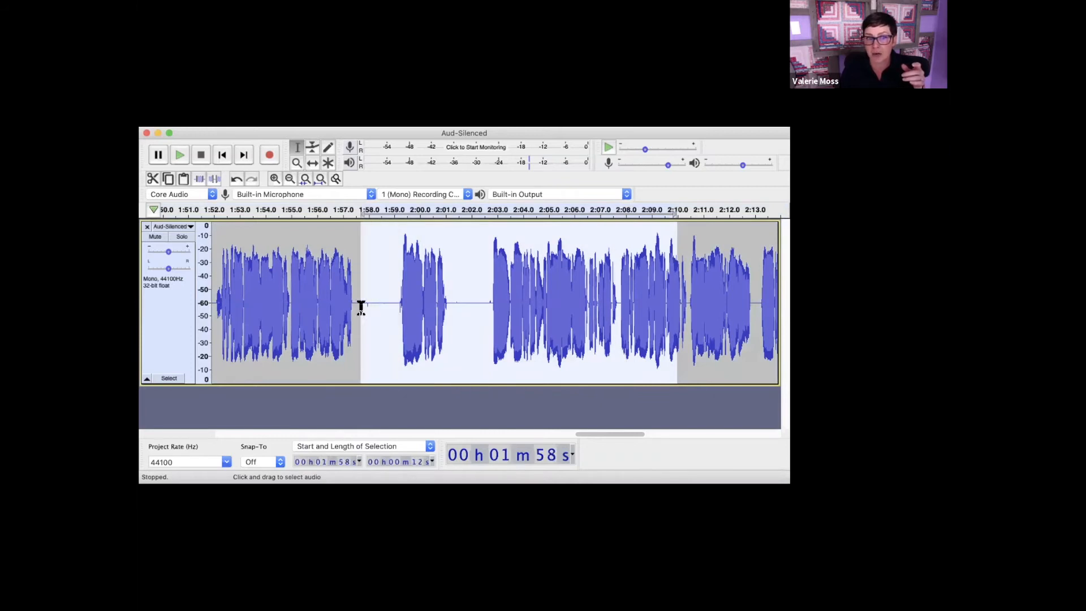
drag(605, 435, 610, 435)
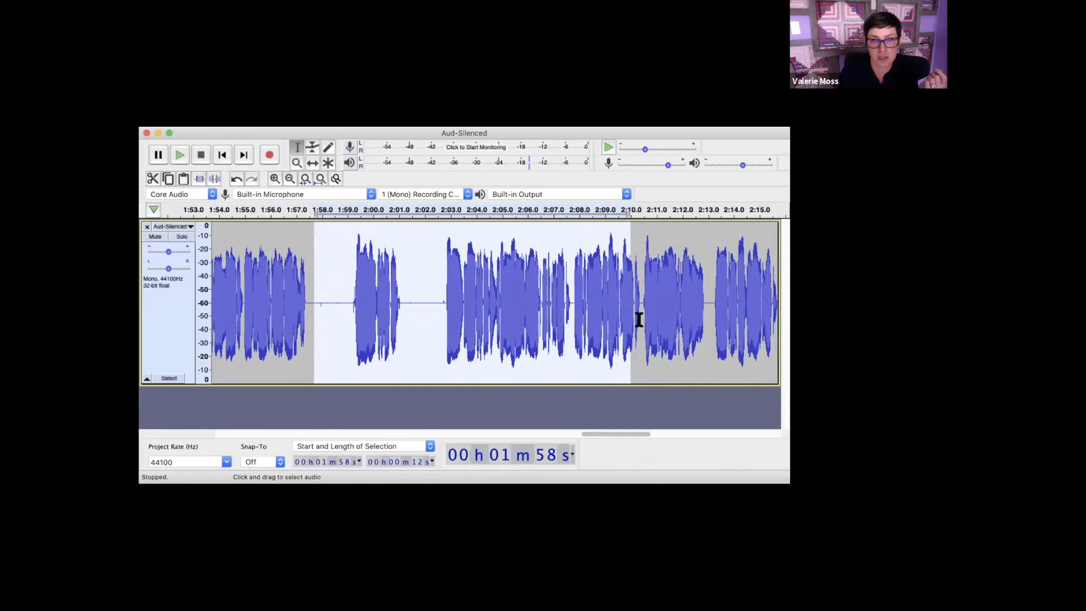
drag(639, 296, 318, 342)
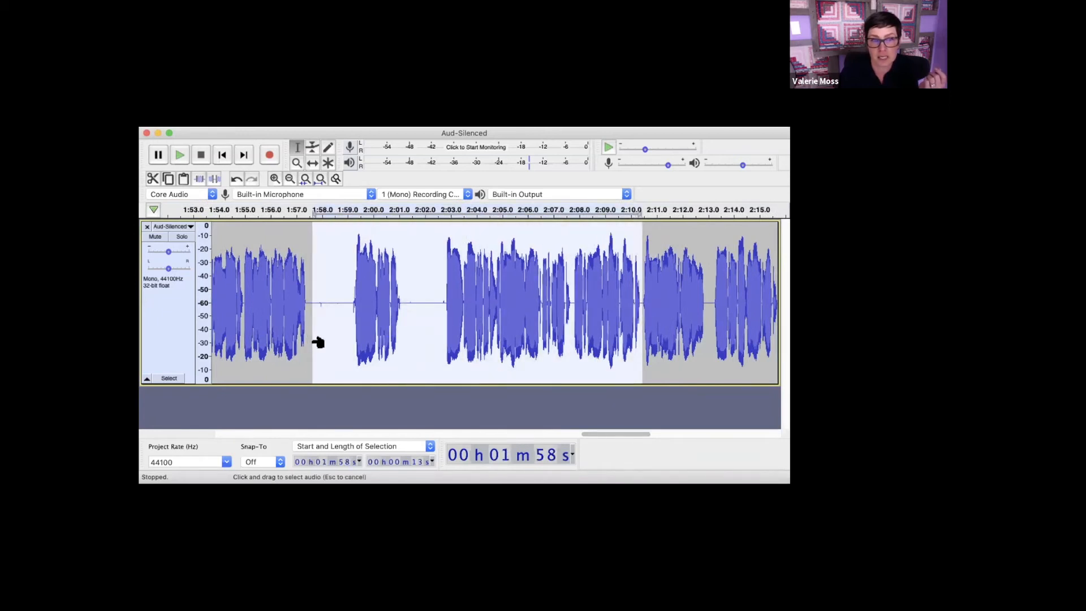
Capture a noise profile for Noise Reduction from the silent pause between about 2:01 and 2:03
drag(444, 298, 408, 320)
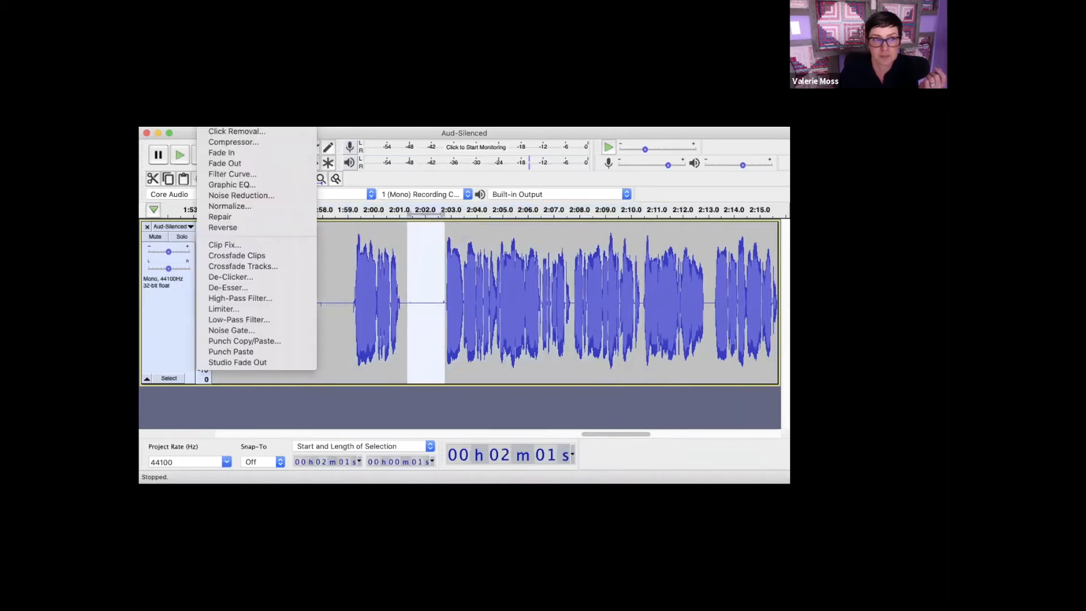
click(283, 196)
click(465, 248)
Apply Noise Reduction to the passage from about 1:58 to 2:10 with 17 dB reduction, sensitivity 6.00 and 3 smoothing bands
drag(309, 303, 641, 335)
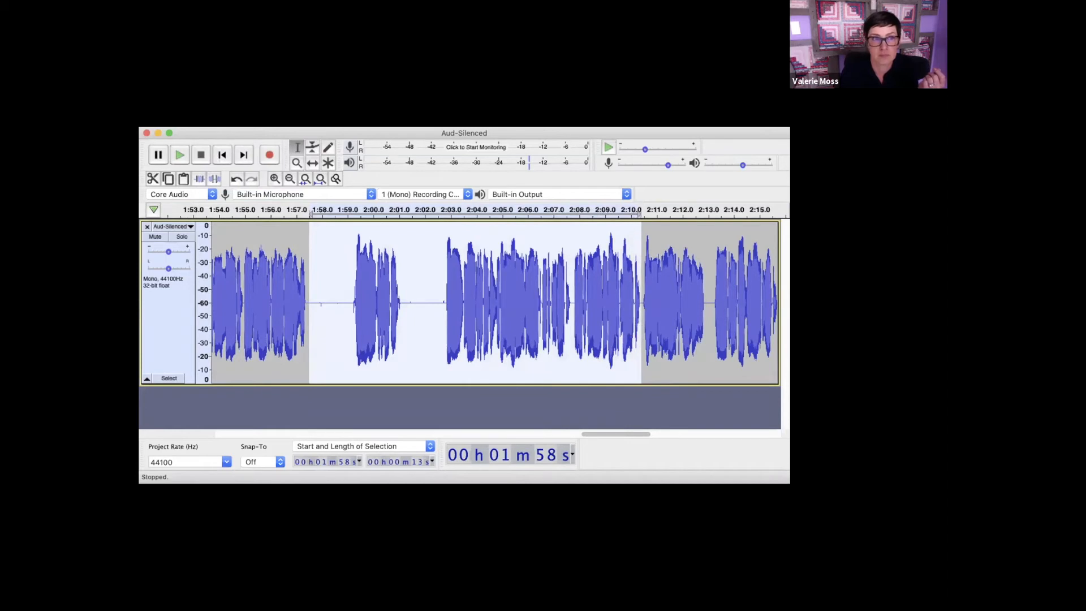
click(211, 22)
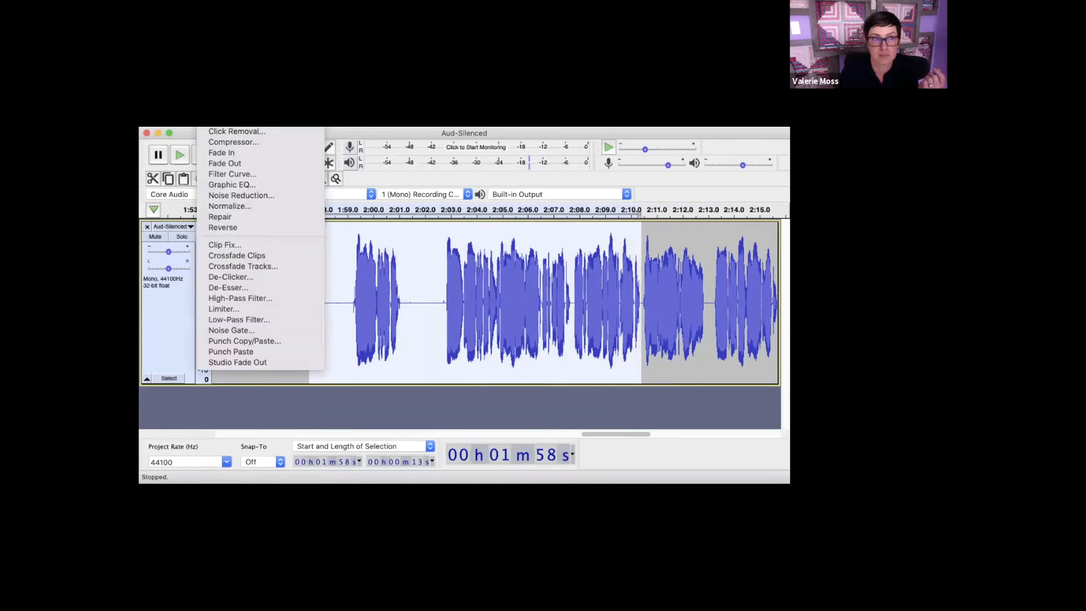
click(251, 196)
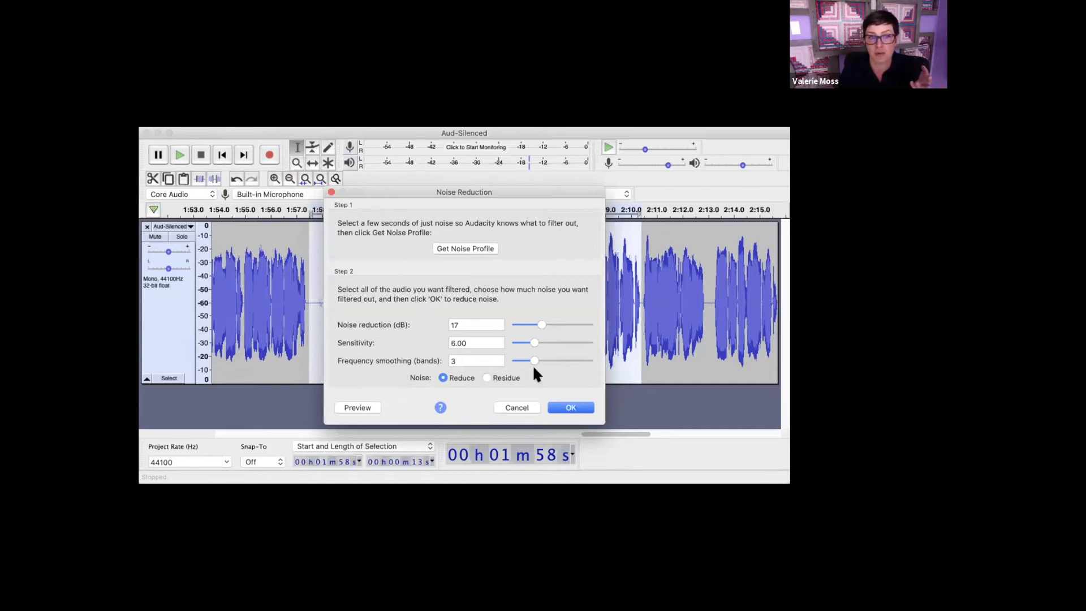
click(585, 411)
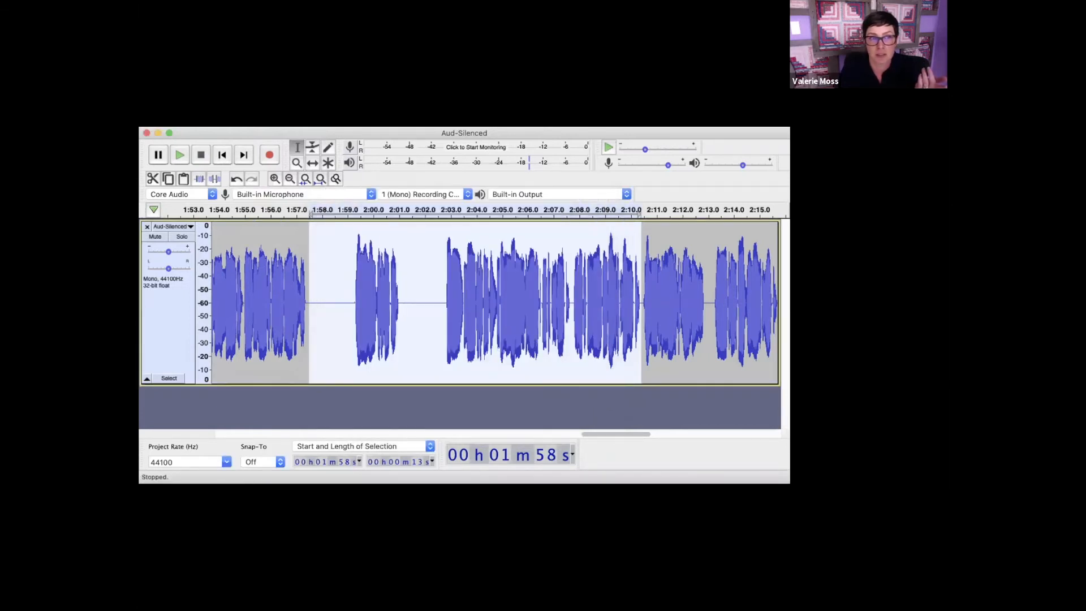
Run ACX Check on the noise-reduced passage and close the report
click(211, 74)
mouse_move(245, 73)
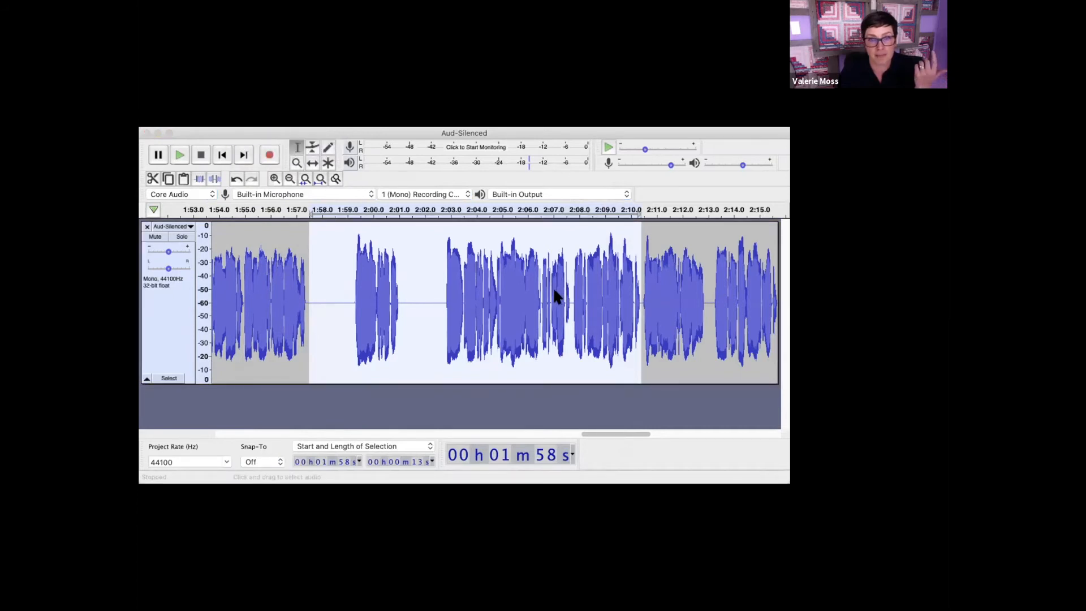
click(270, 214)
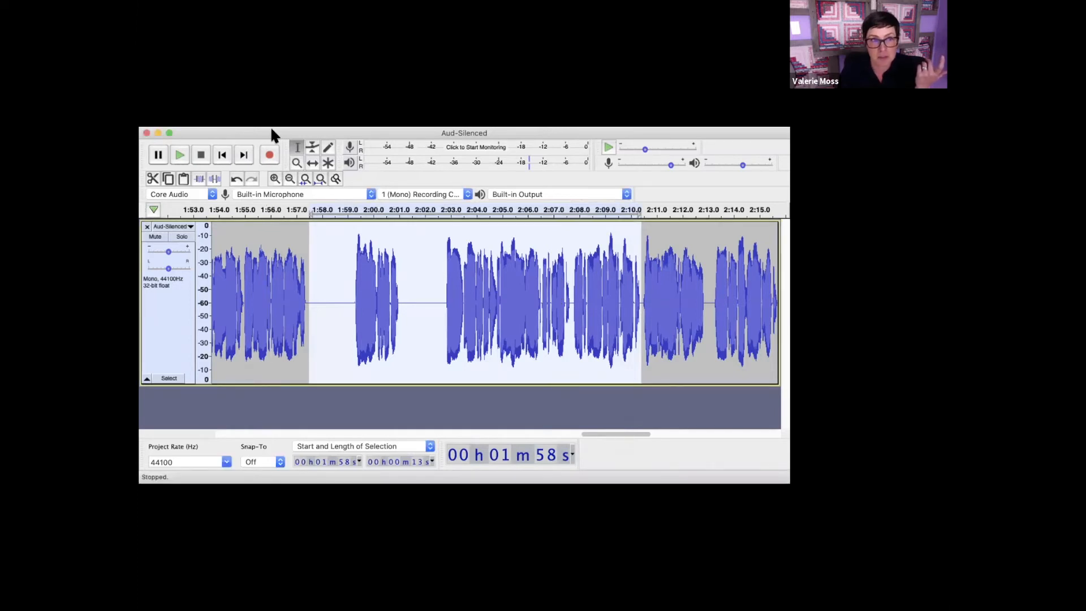
Normalize the selected passage to a peak amplitude of -4.0 dB with DC offset removal
click(270, 126)
click(269, 208)
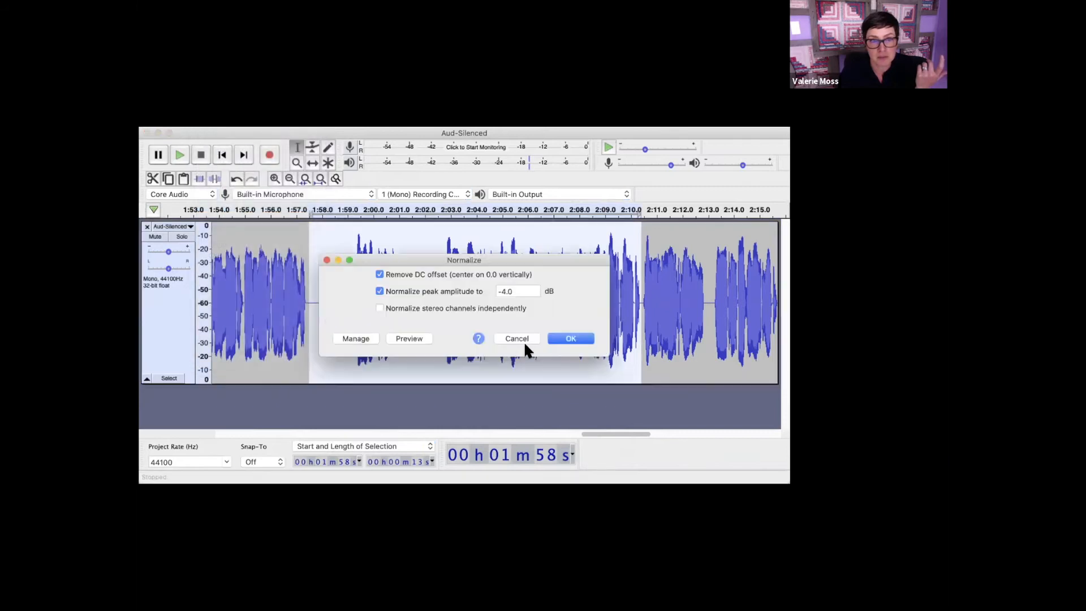
click(567, 339)
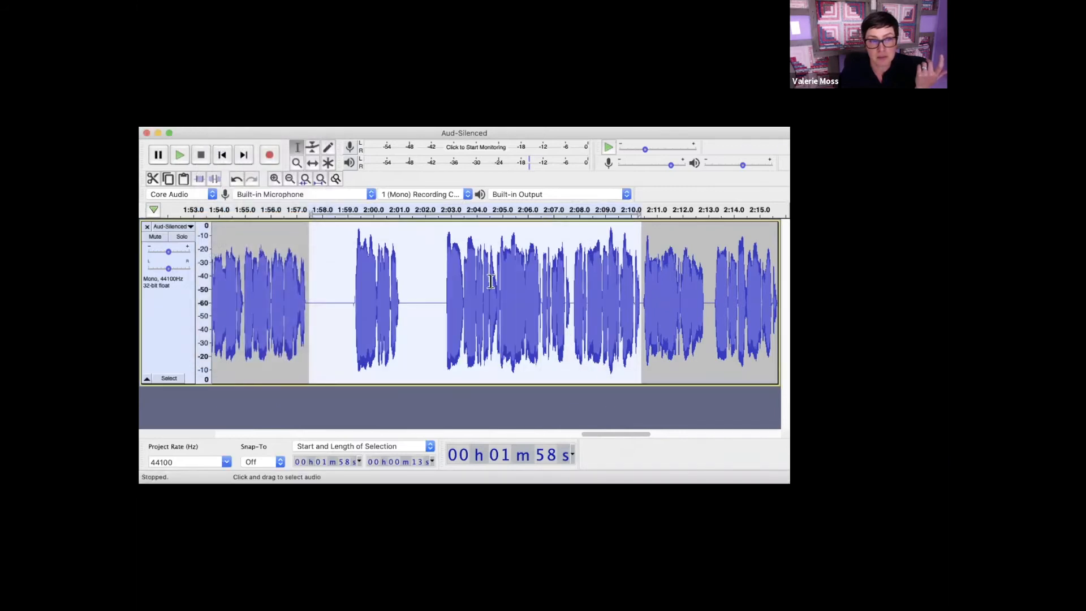
Run ACX Check on the normalized passage and close the report
click(246, 75)
click(260, 142)
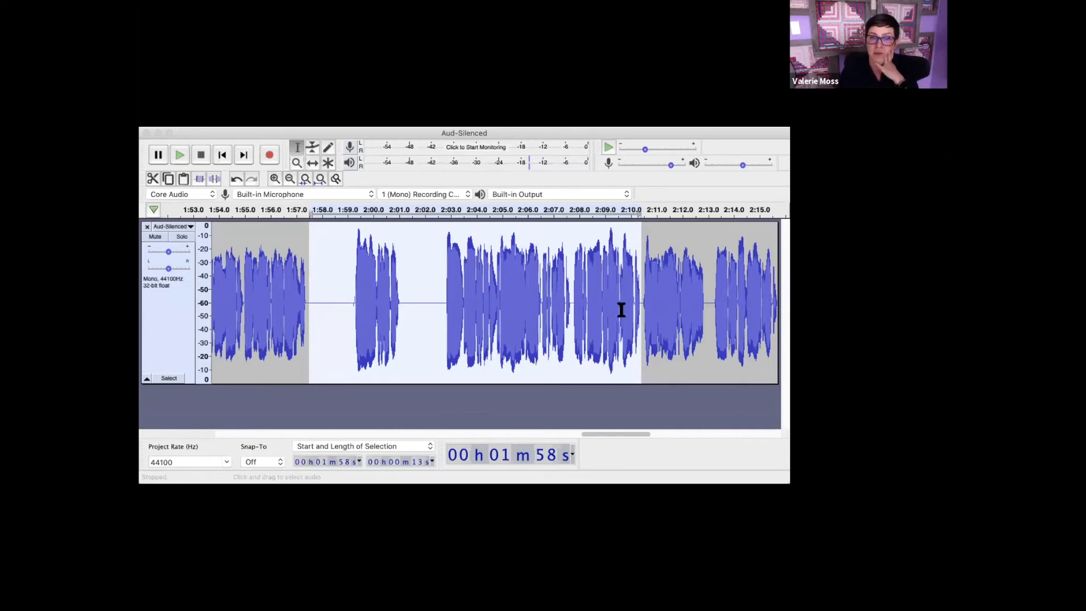
click(631, 385)
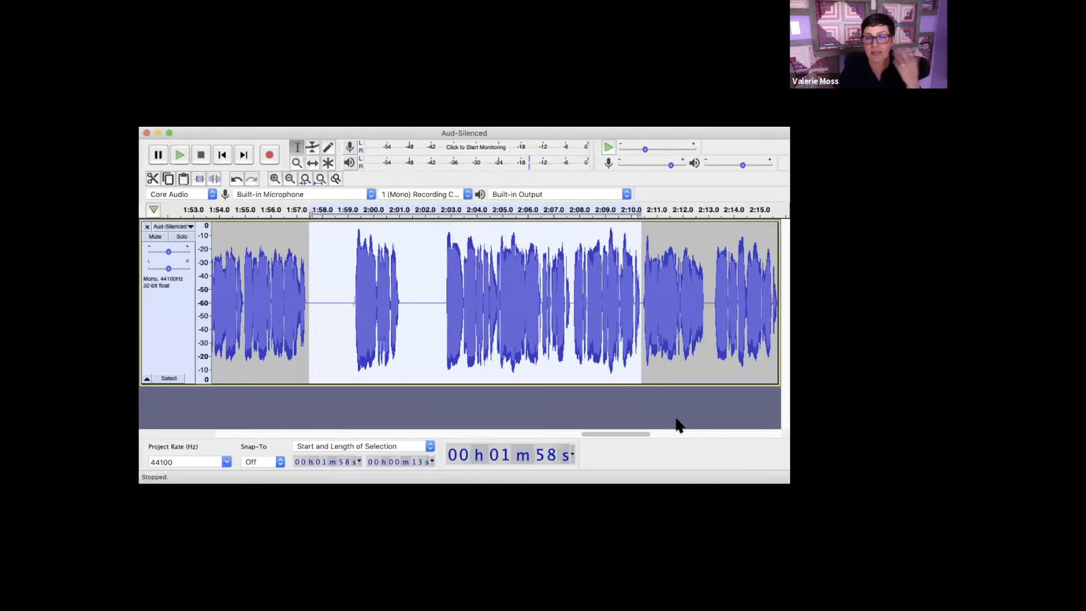
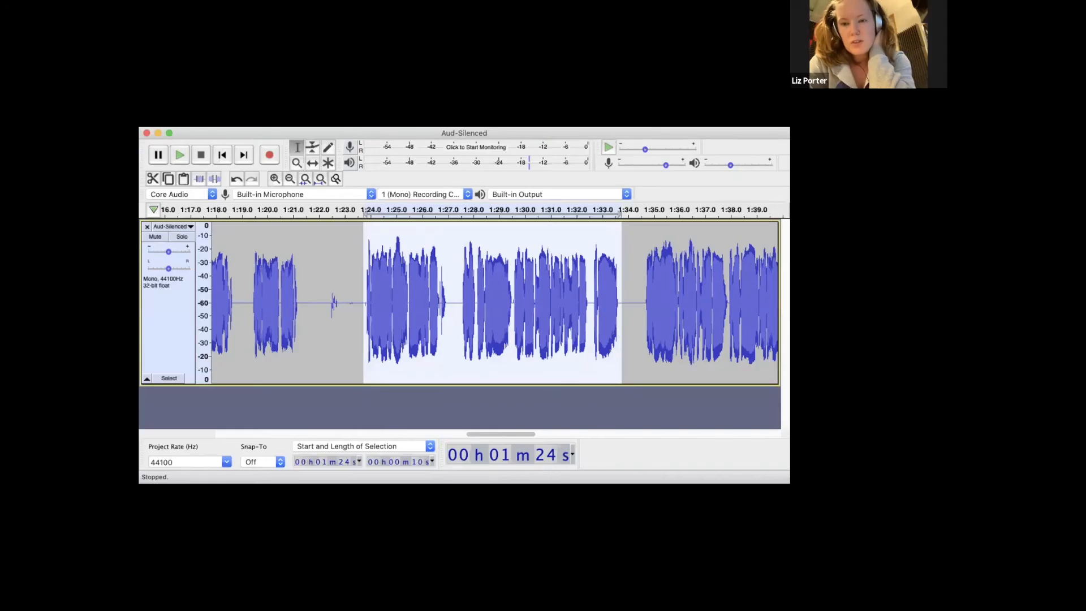
Compare the waveform in the linear scale, then return the track's vertical scale to dB
right_click(204, 300)
click(221, 306)
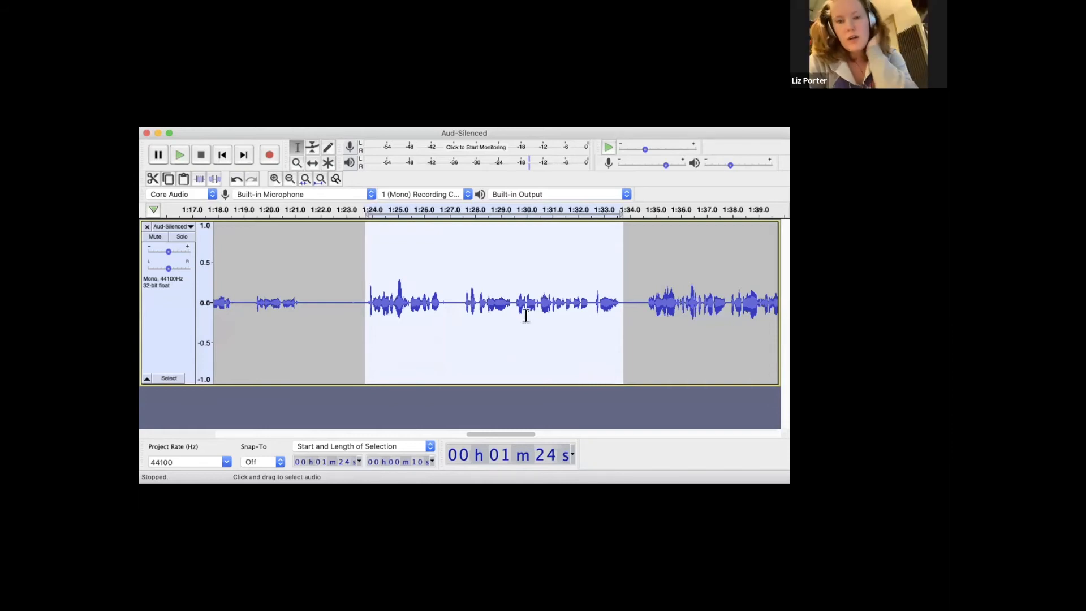
right_click(204, 300)
click(215, 319)
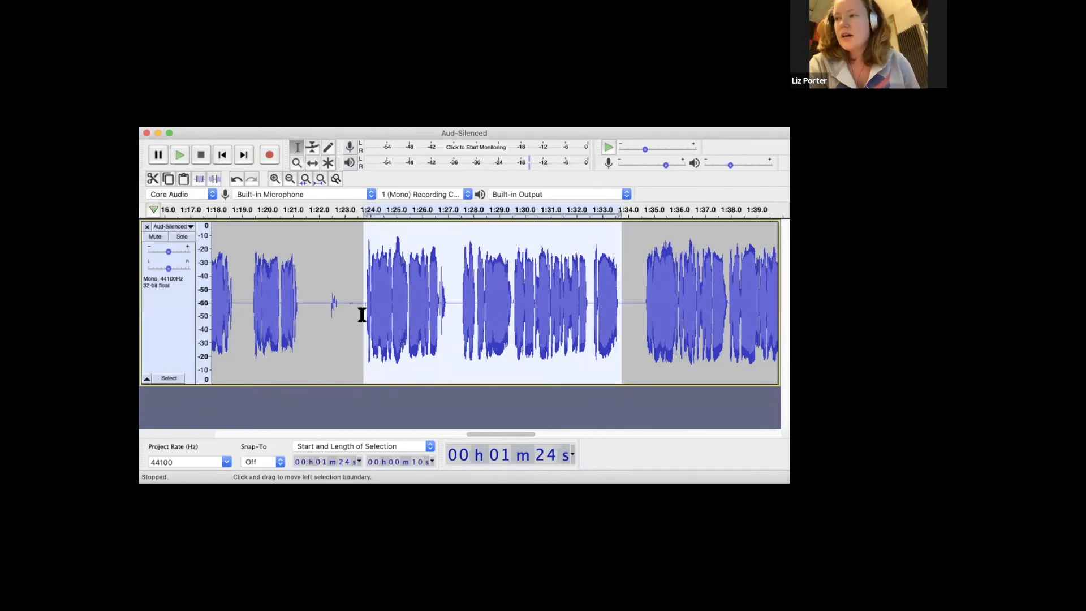
Select the louder passage from about 1:54 to 2:13, run ACX Check on it and close the report
click(320, 179)
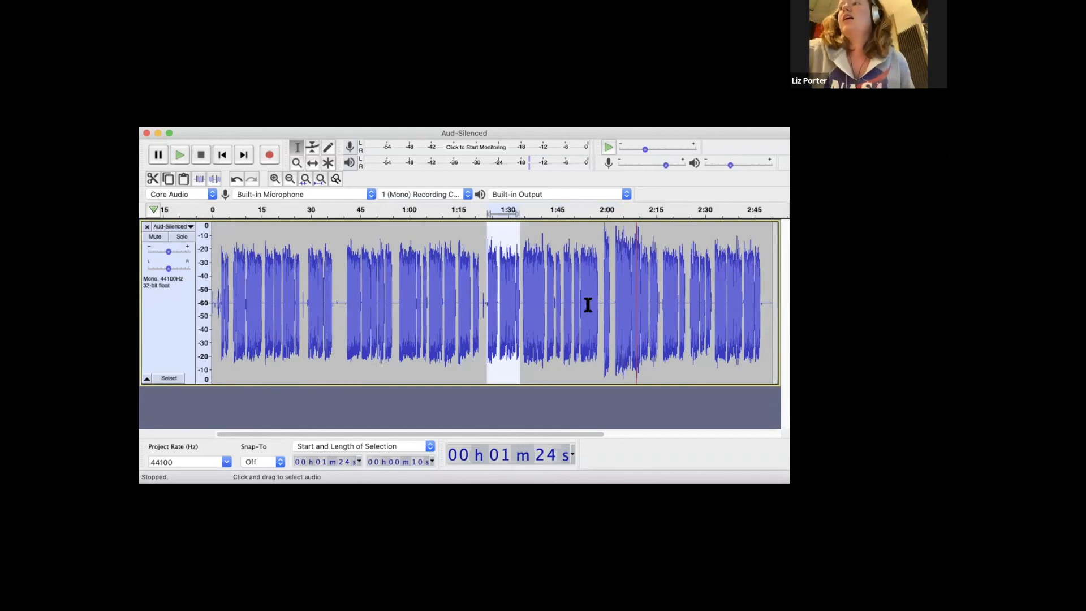
drag(650, 300, 588, 310)
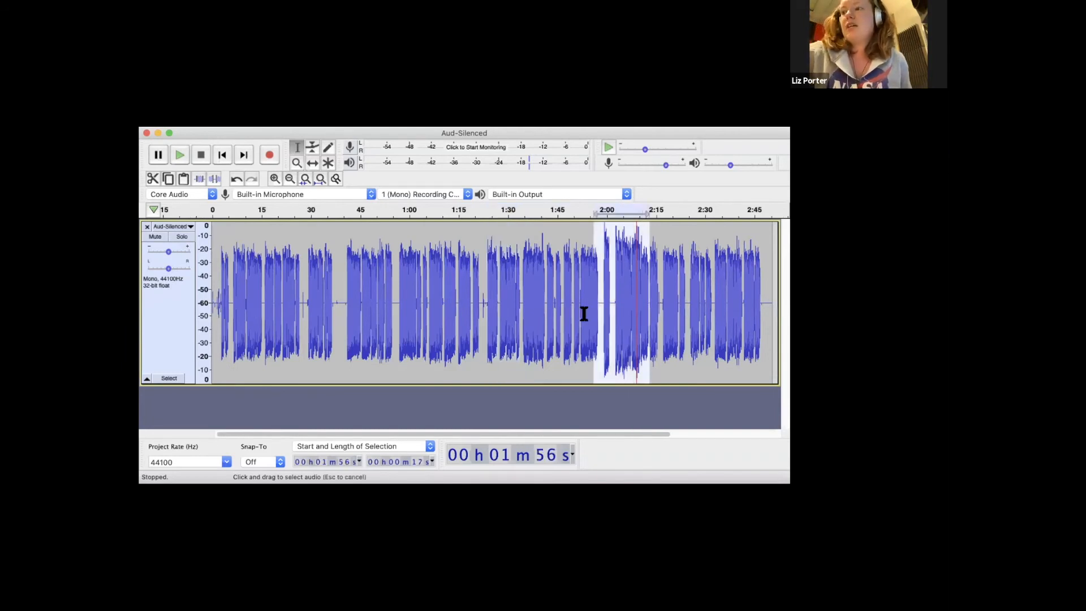
key(super+1)
key(super+1)
key(super+1)
key(super+1)
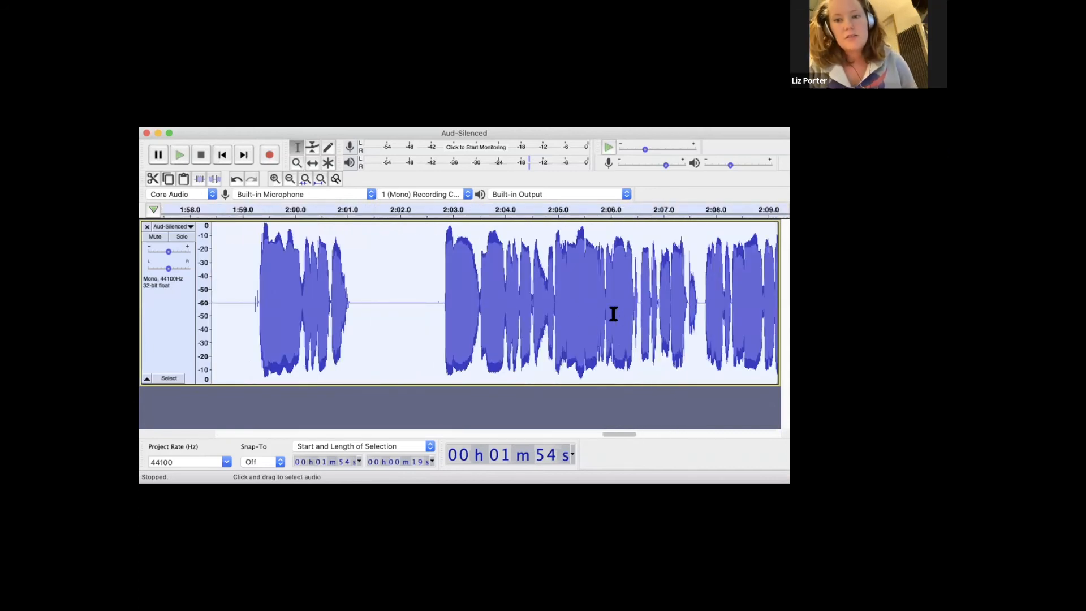
drag(622, 433, 642, 429)
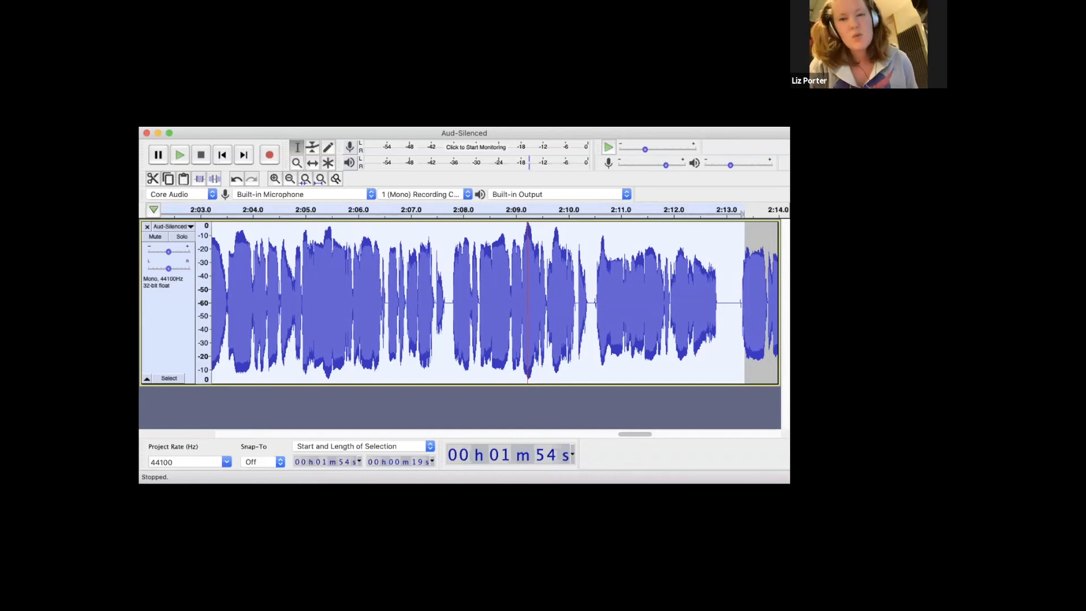
click(262, 107)
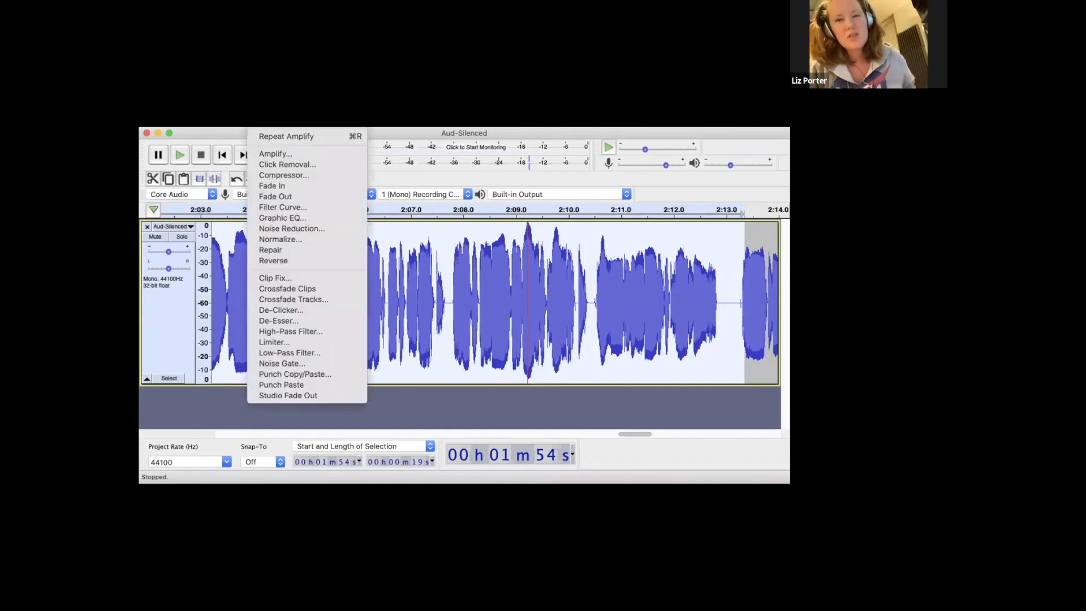
click(295, 135)
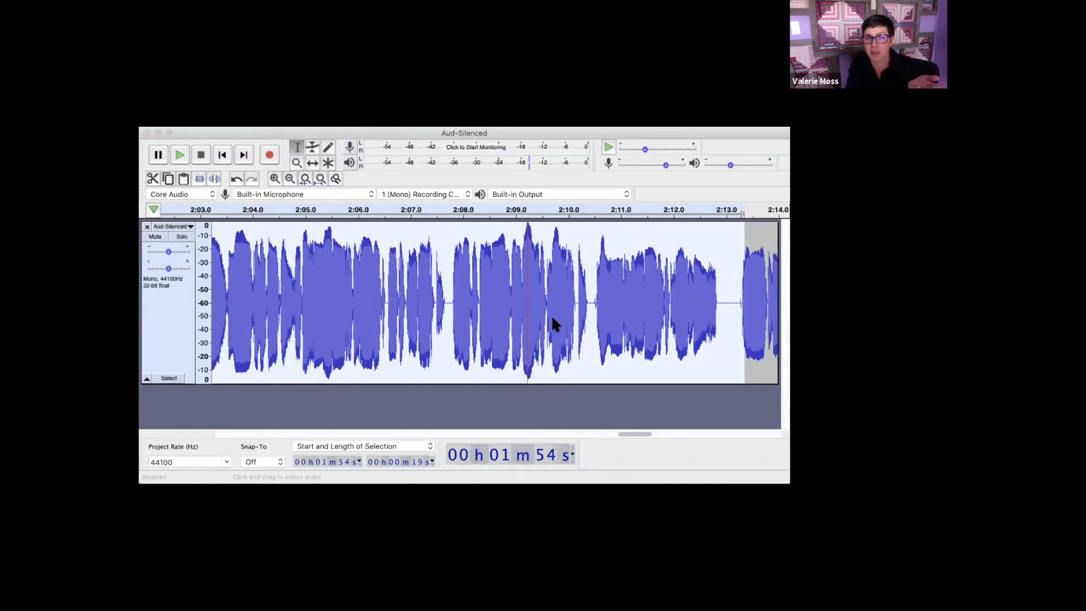
click(627, 384)
Normalize the passage from about 2:05 to 2:13 to -4.0 dB peak with DC offset removal, and run ACX Check on it
drag(723, 302, 263, 289)
click(262, 108)
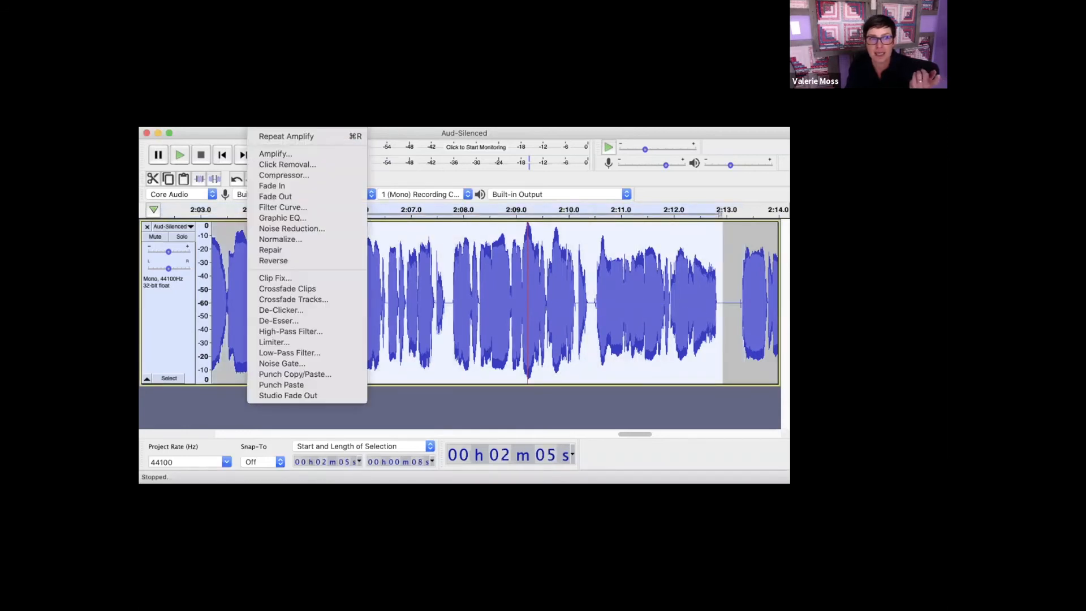
click(310, 245)
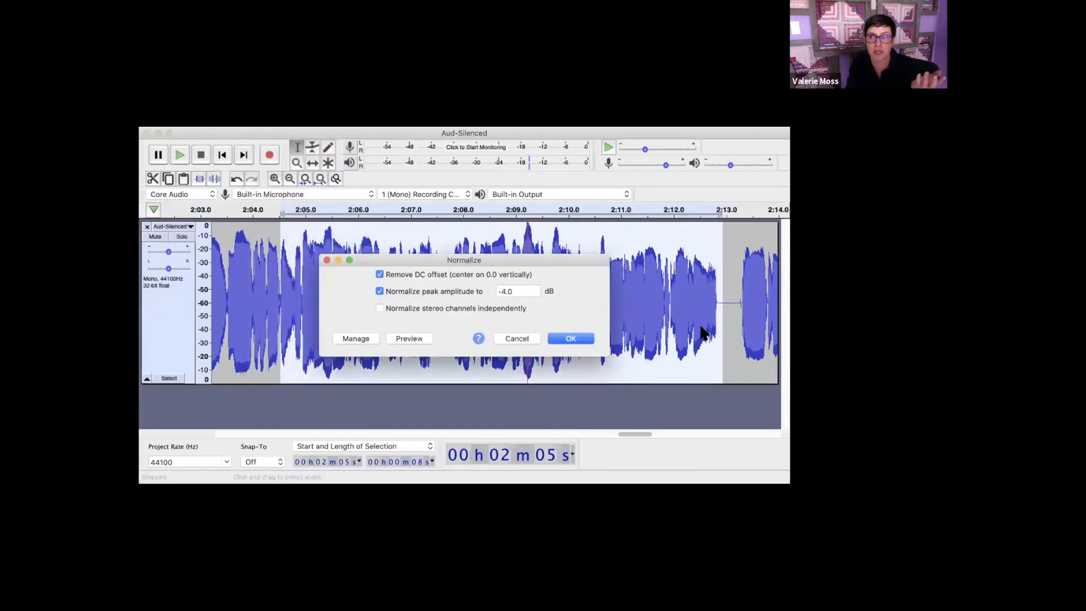
click(568, 339)
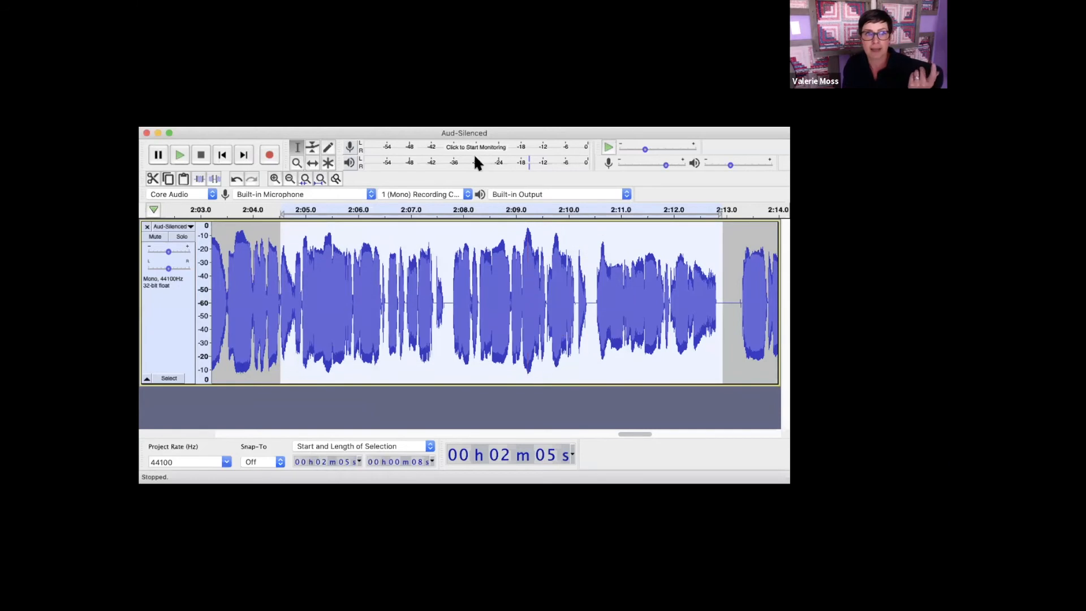
click(303, 133)
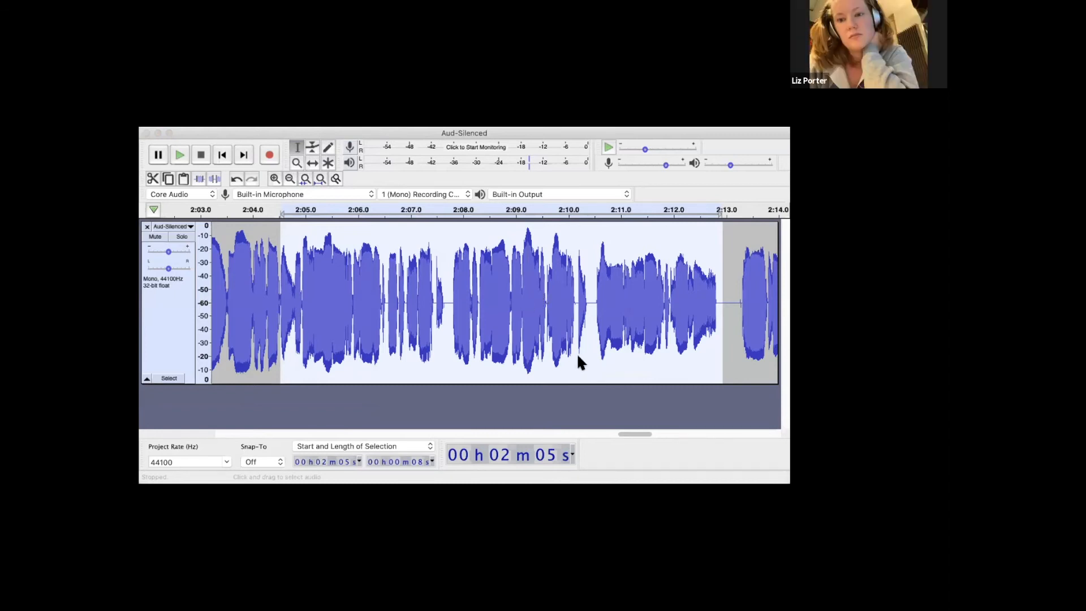
click(656, 400)
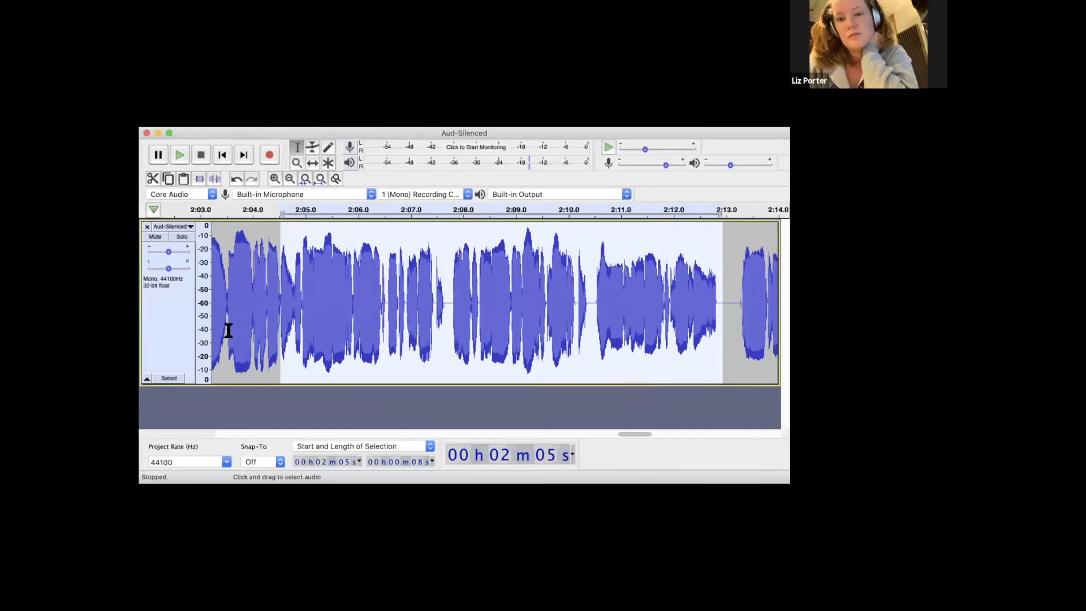
Review the Compressor settings with the whole track selected, and close the effect without applying it
click(156, 333)
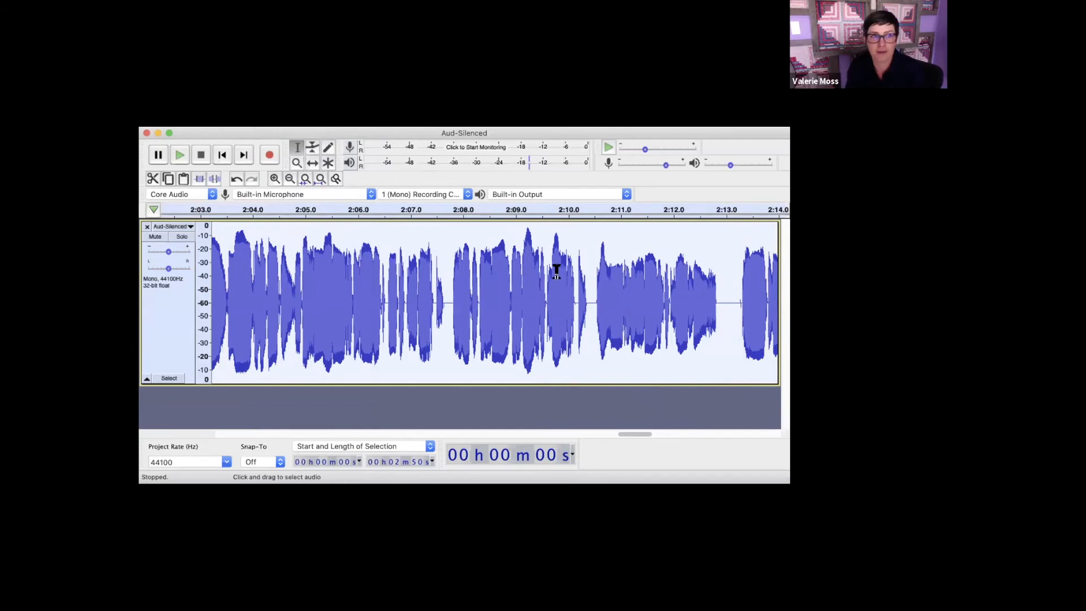
click(262, 106)
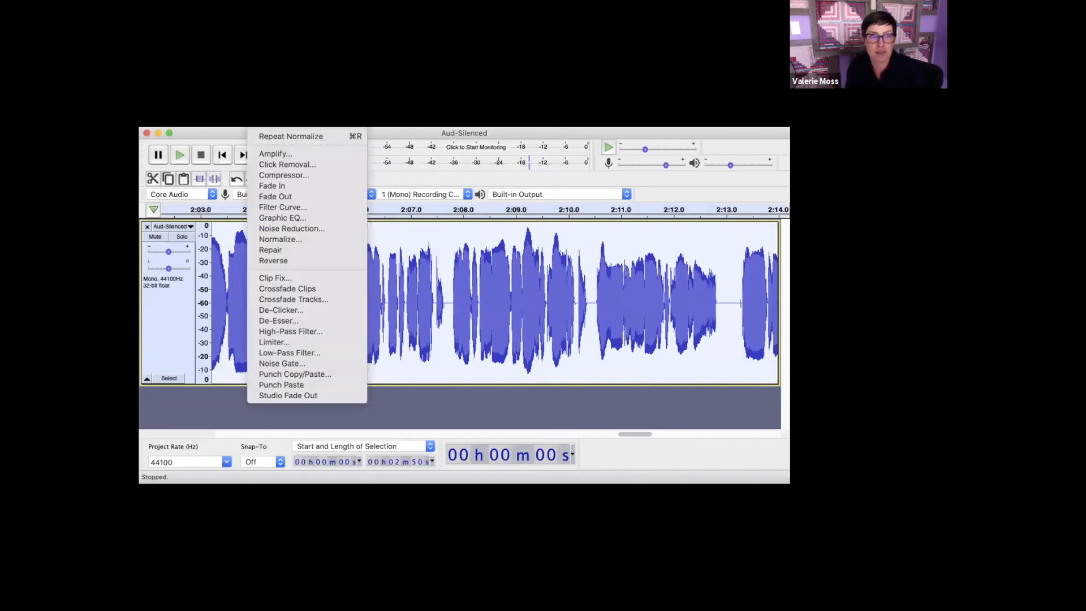
click(270, 175)
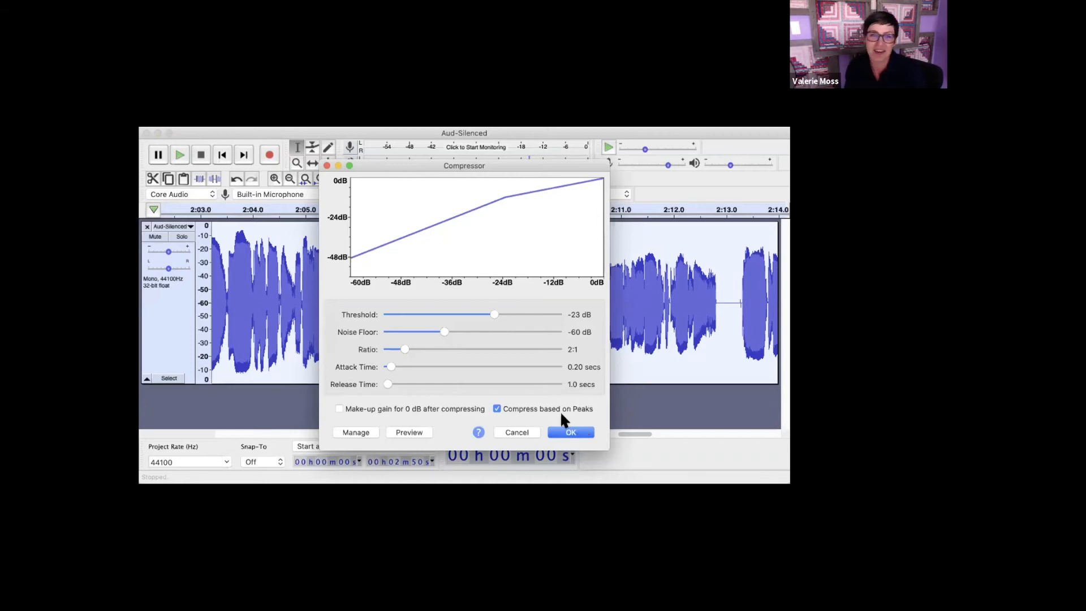
click(518, 433)
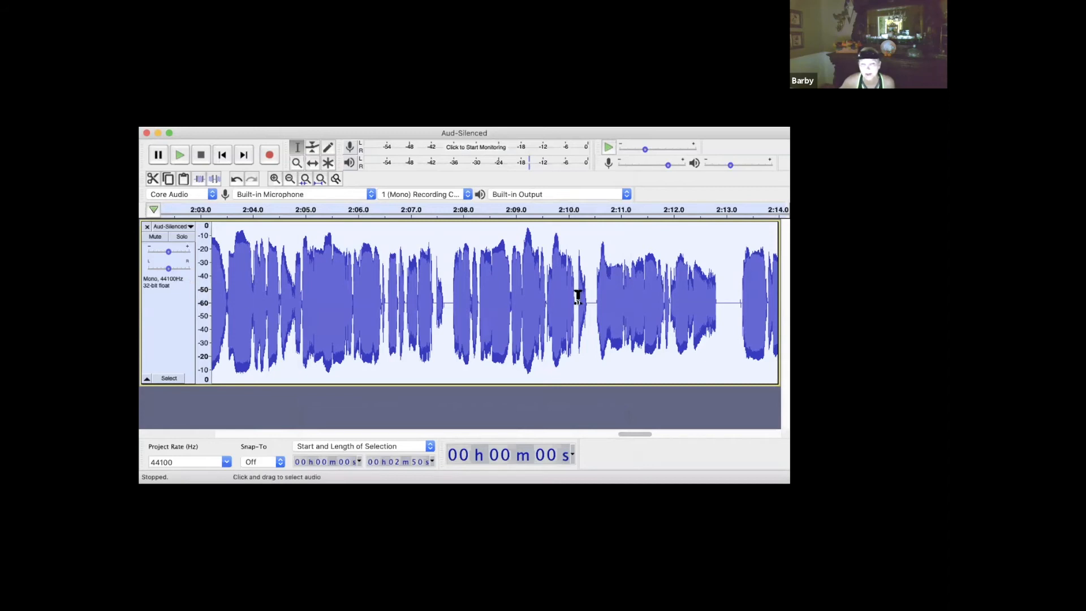
click(604, 243)
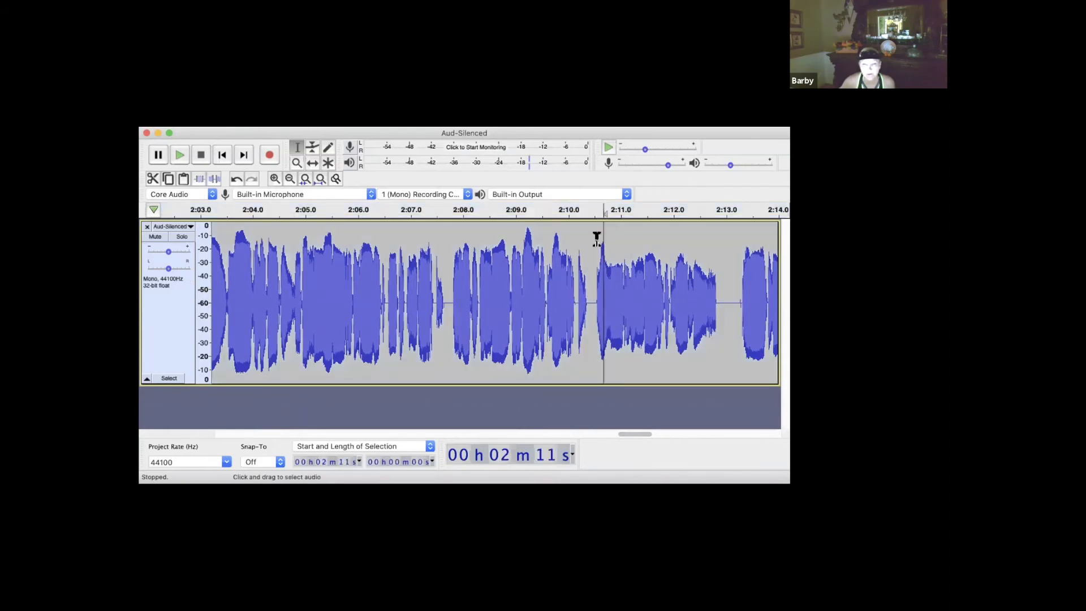
click(260, 122)
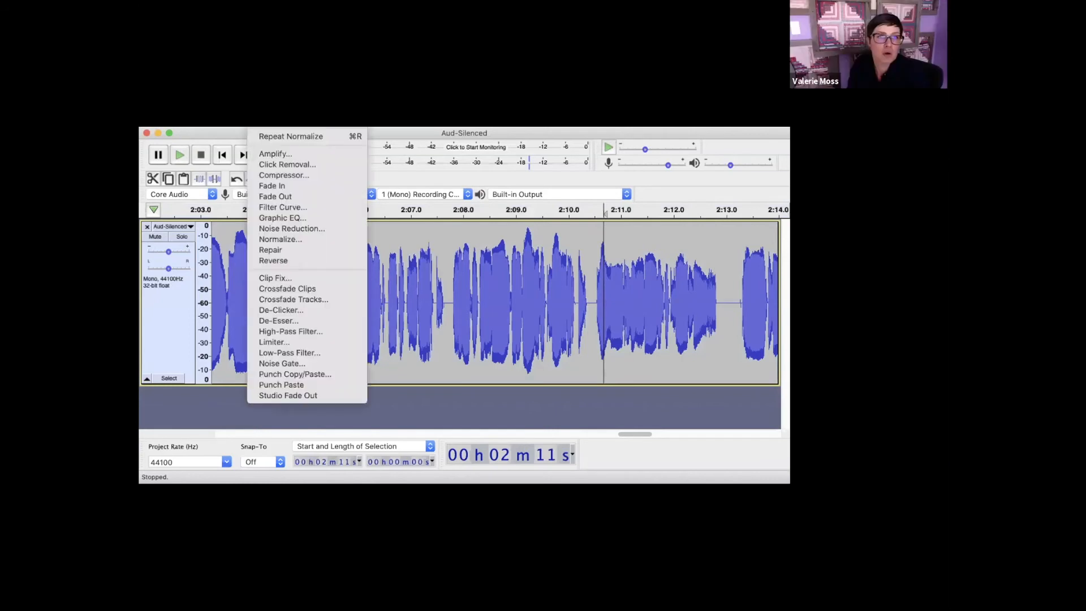
mouse_move(296, 122)
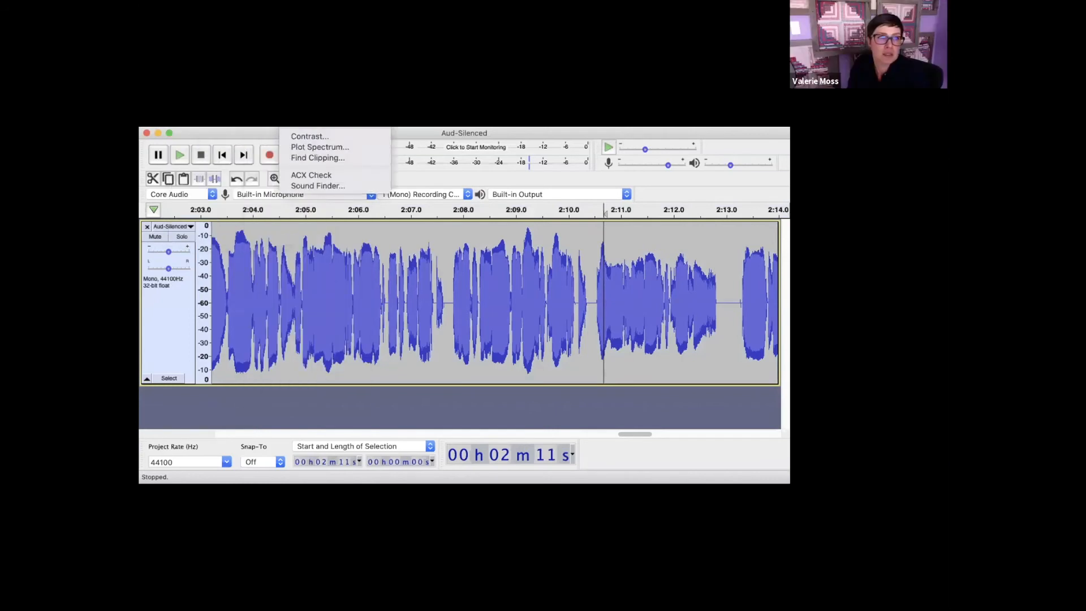
mouse_move(259, 122)
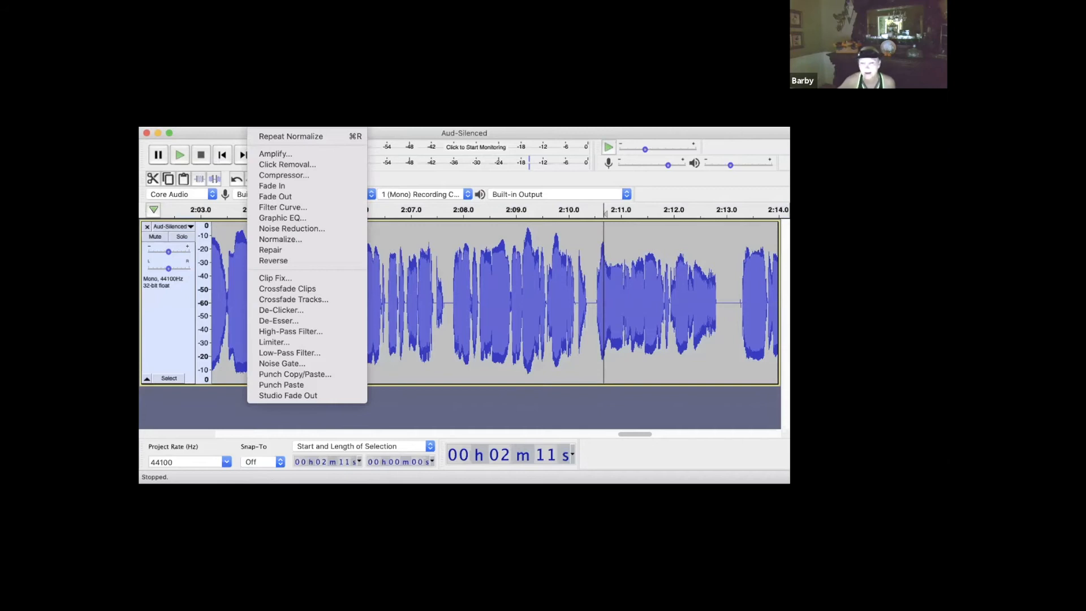
click(528, 307)
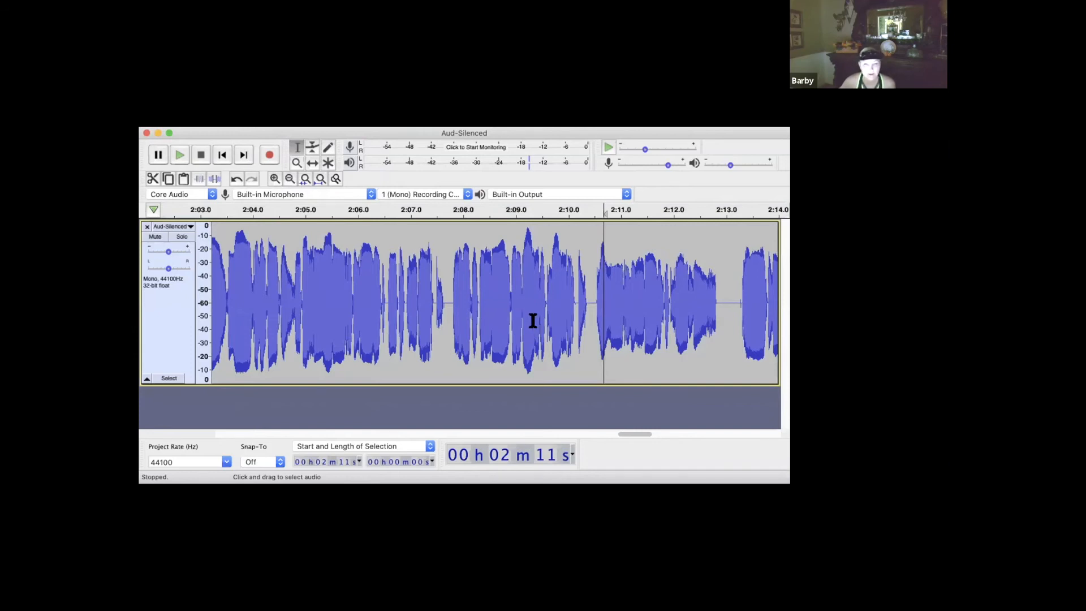
Select the passage from about 2:07 to 2:13, run ACX Check on it and close the report
drag(728, 289, 327, 210)
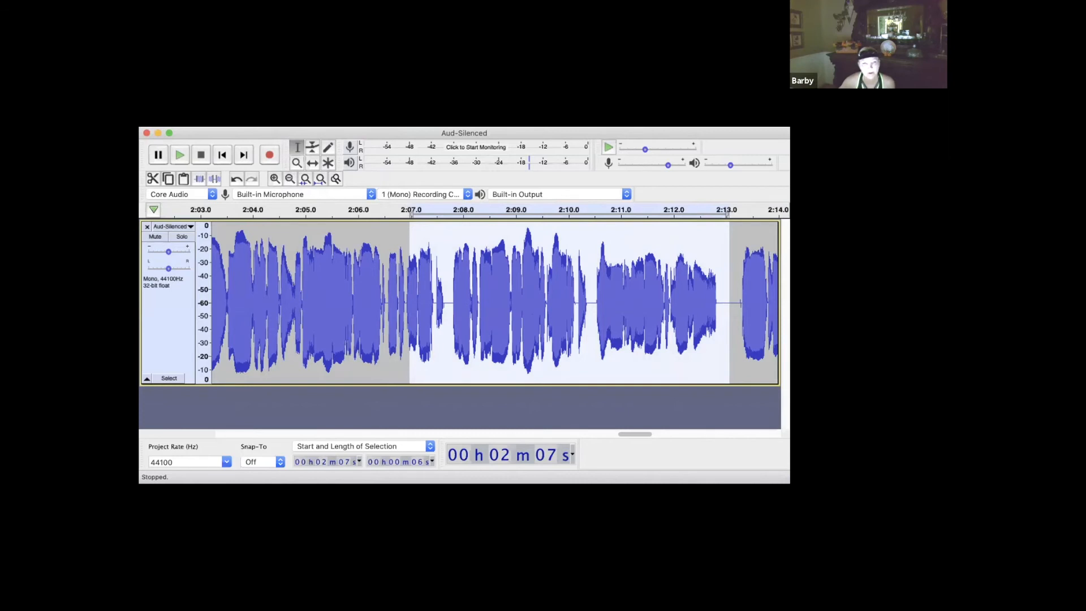
click(297, 122)
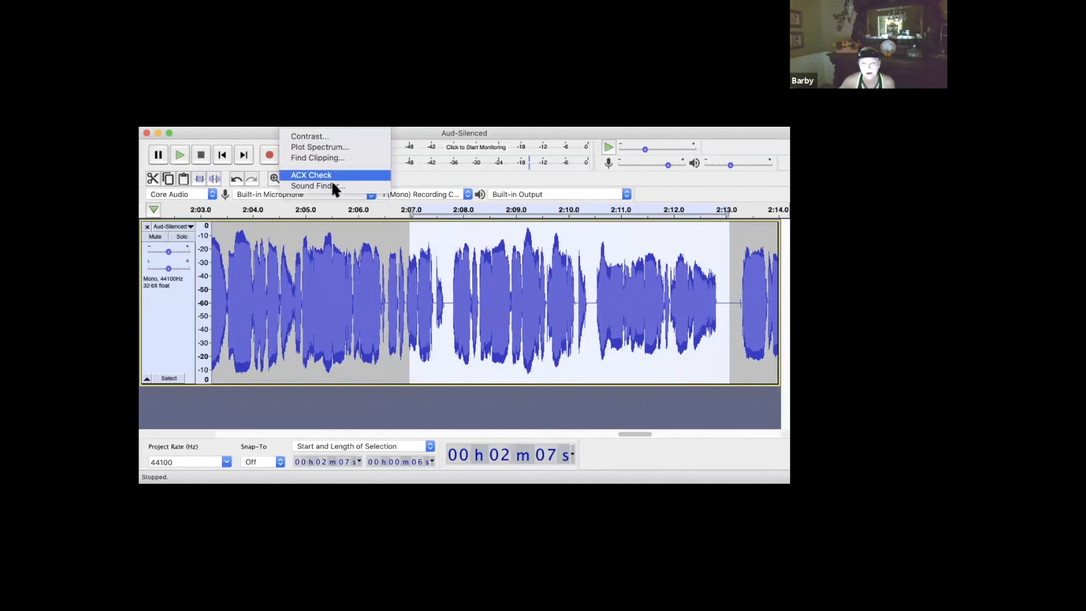
click(363, 142)
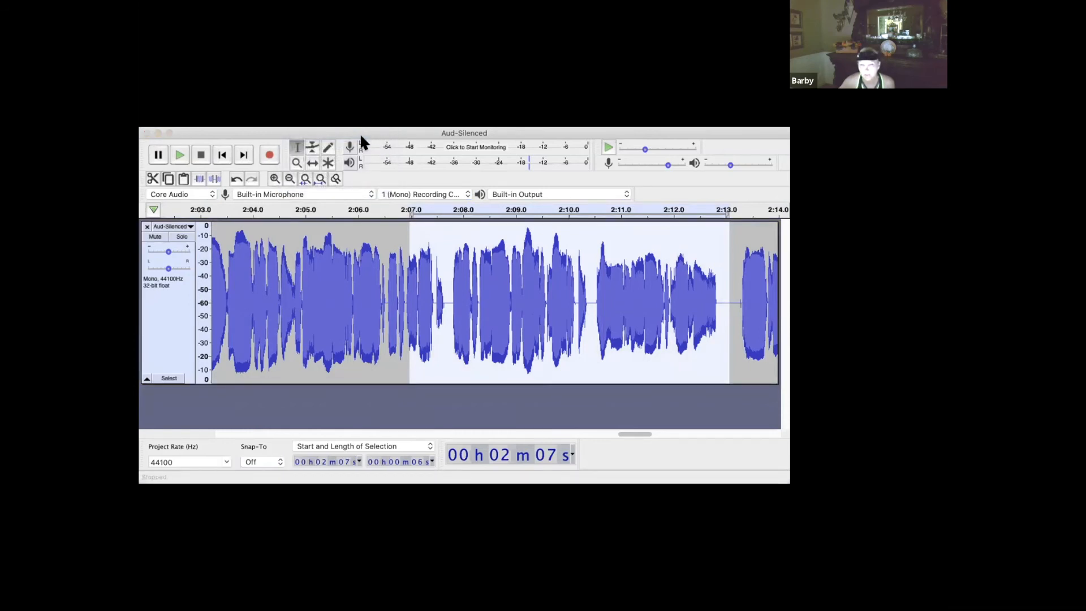
click(630, 388)
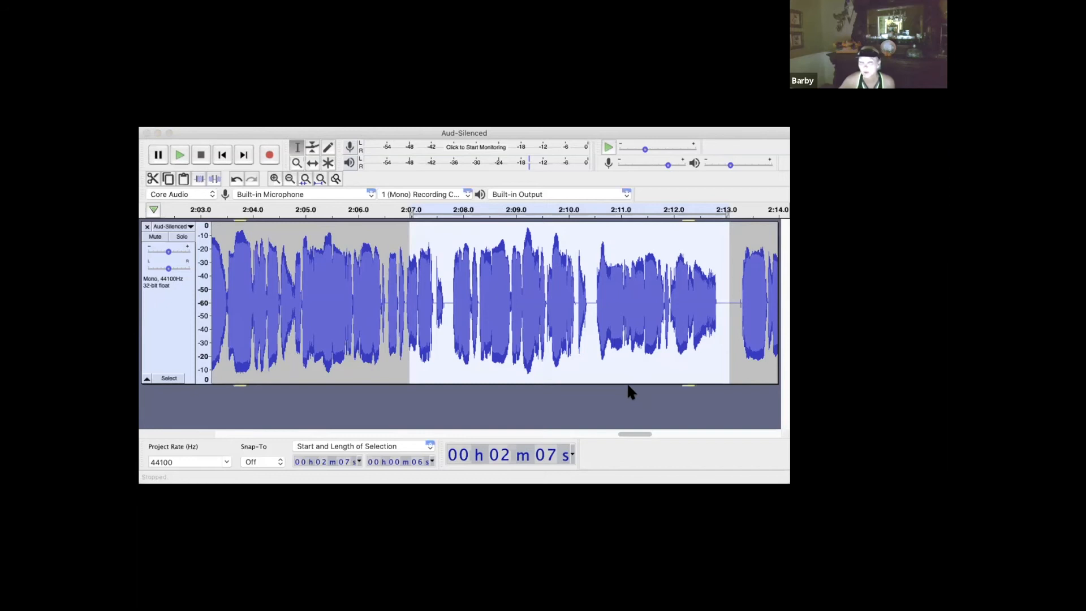
Look at the list of installed effects in Manage Plug-ins and close it without changing anything
click(601, 238)
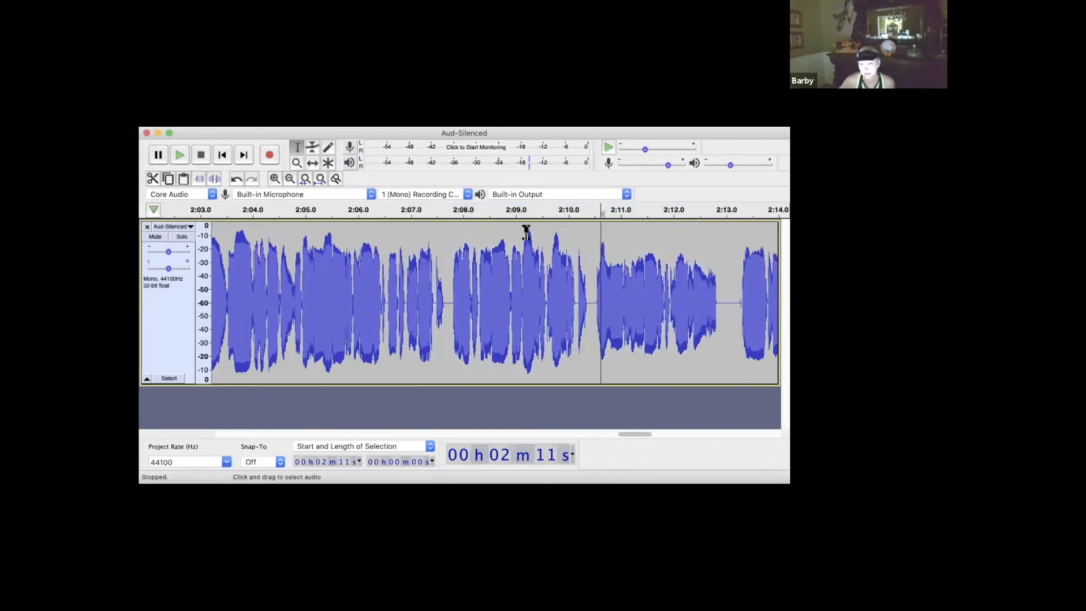
click(266, 122)
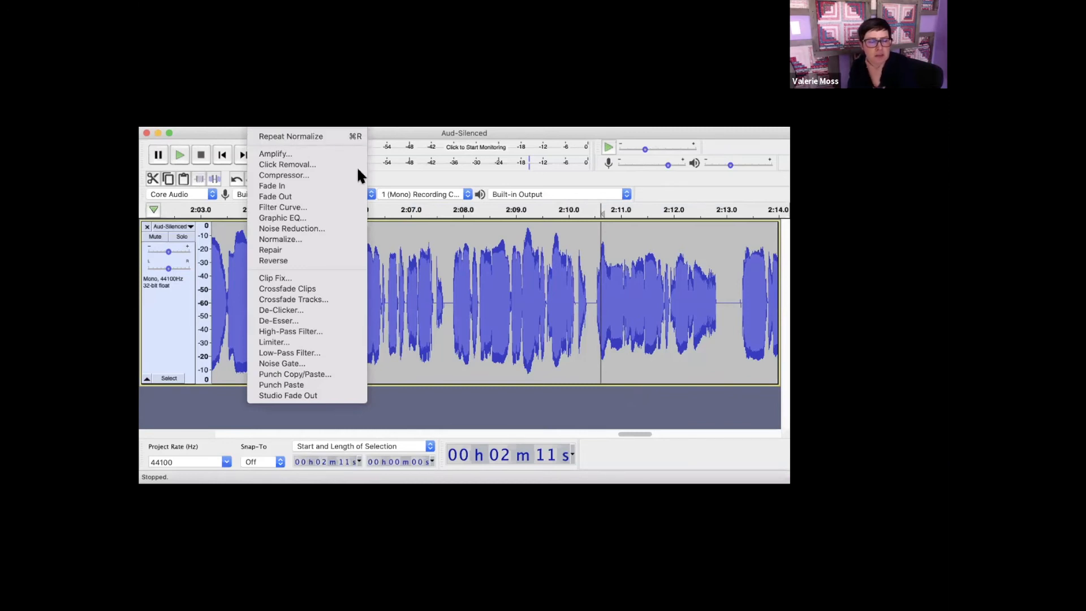
click(609, 326)
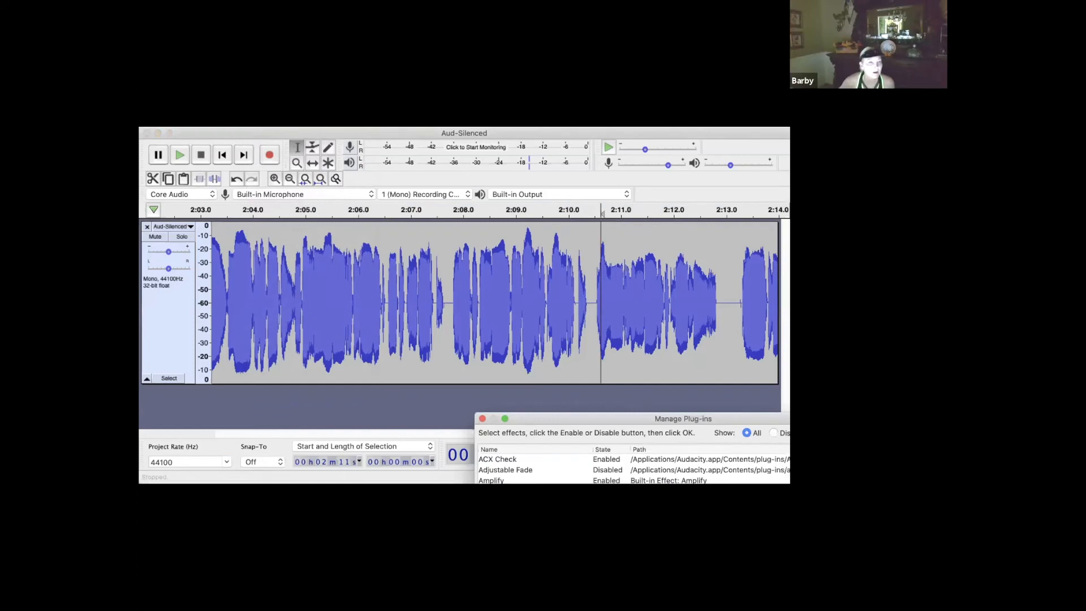
key(Escape)
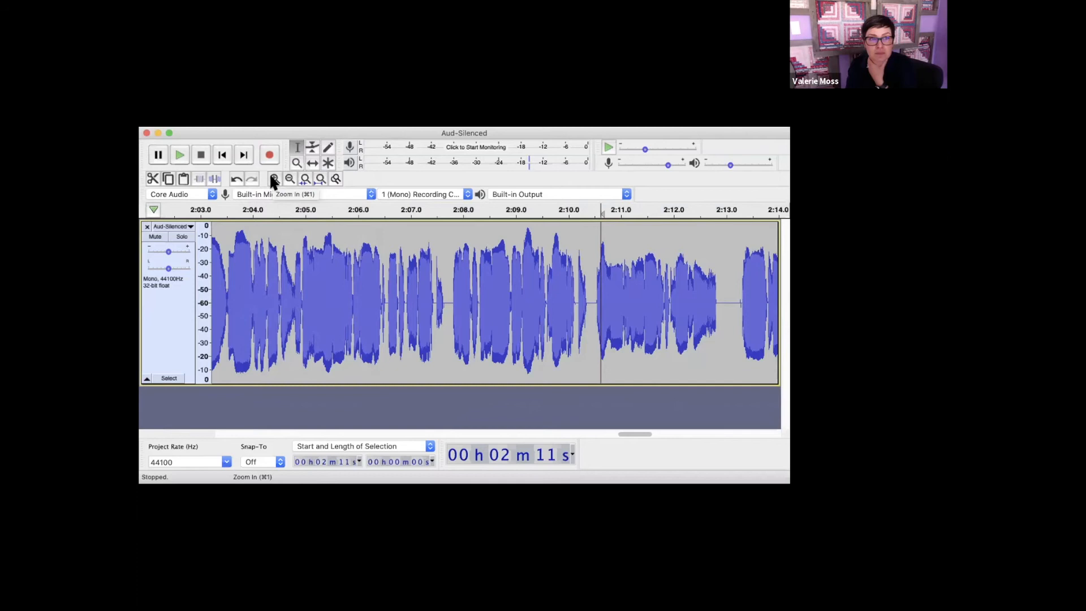
Add amplitude envelope points with the Envelope tool near 2:07.6, 2:09, 2:04, 1:41 and 1:36 to lower the loud peaks slightly
click(312, 148)
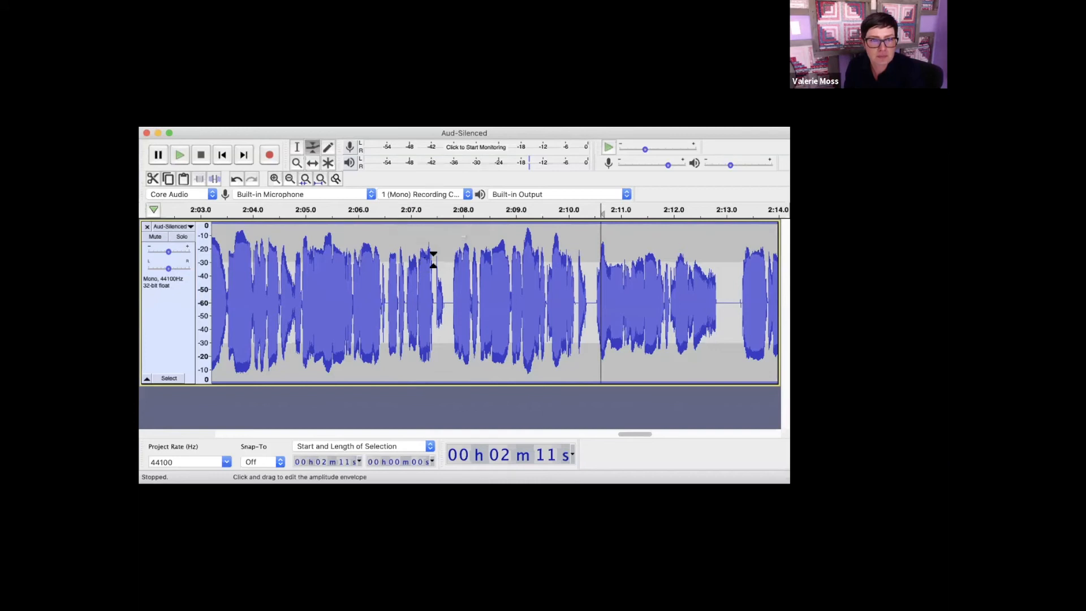
mouse_move(439, 258)
mouse_down()
mouse_move(441, 248)
mouse_move(440, 259)
mouse_up()
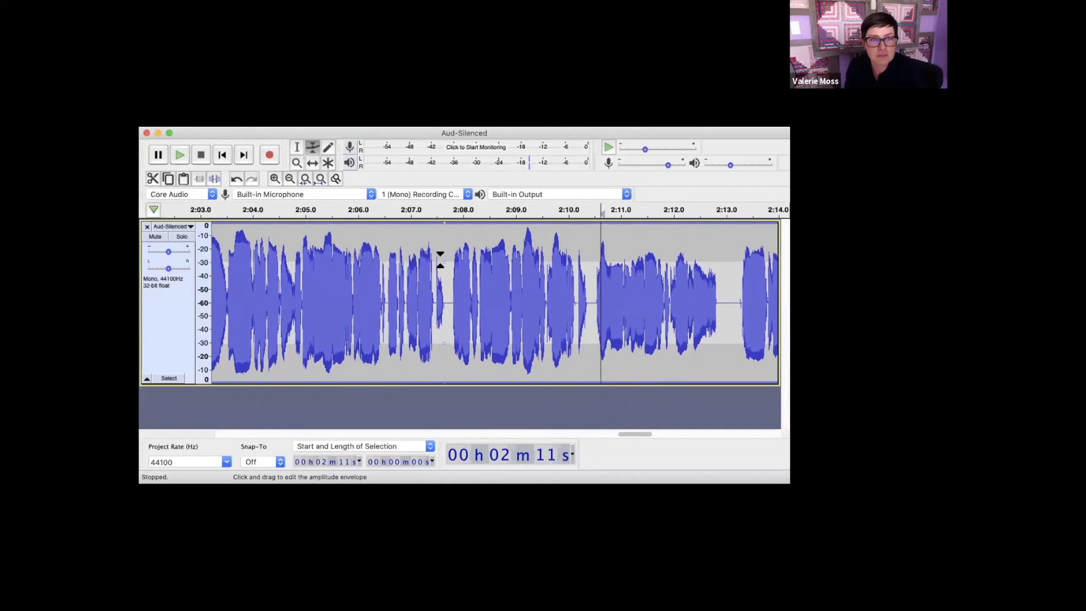
drag(525, 232, 526, 237)
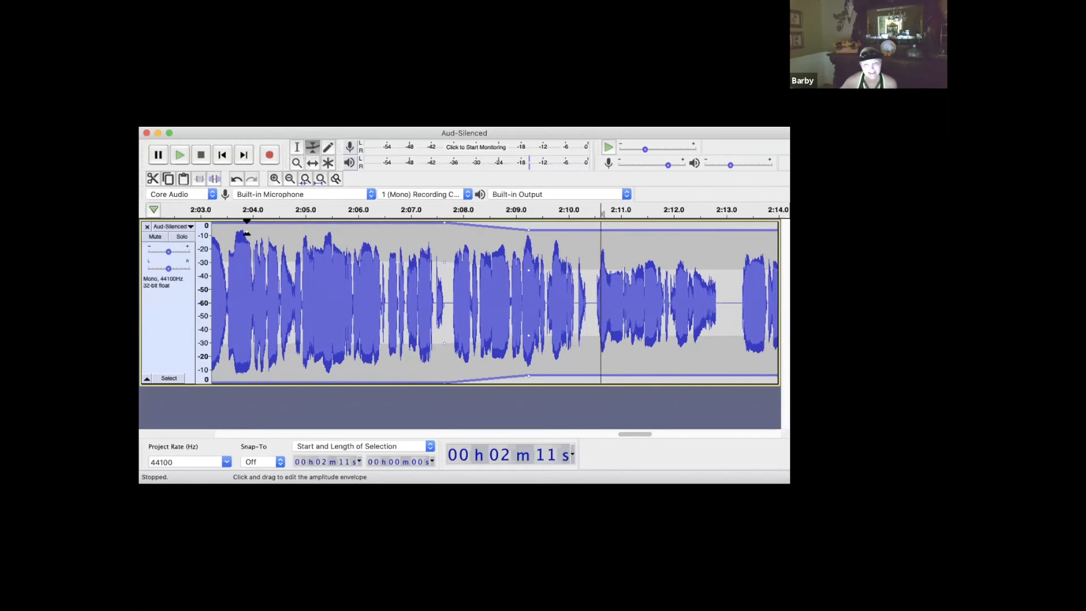
click(242, 224)
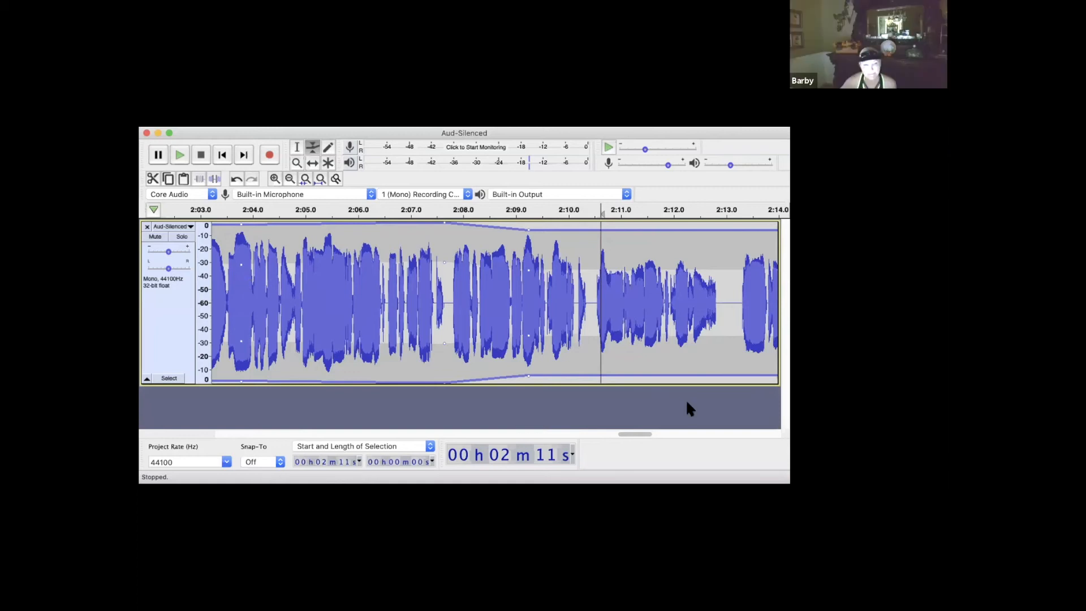
drag(646, 438, 552, 437)
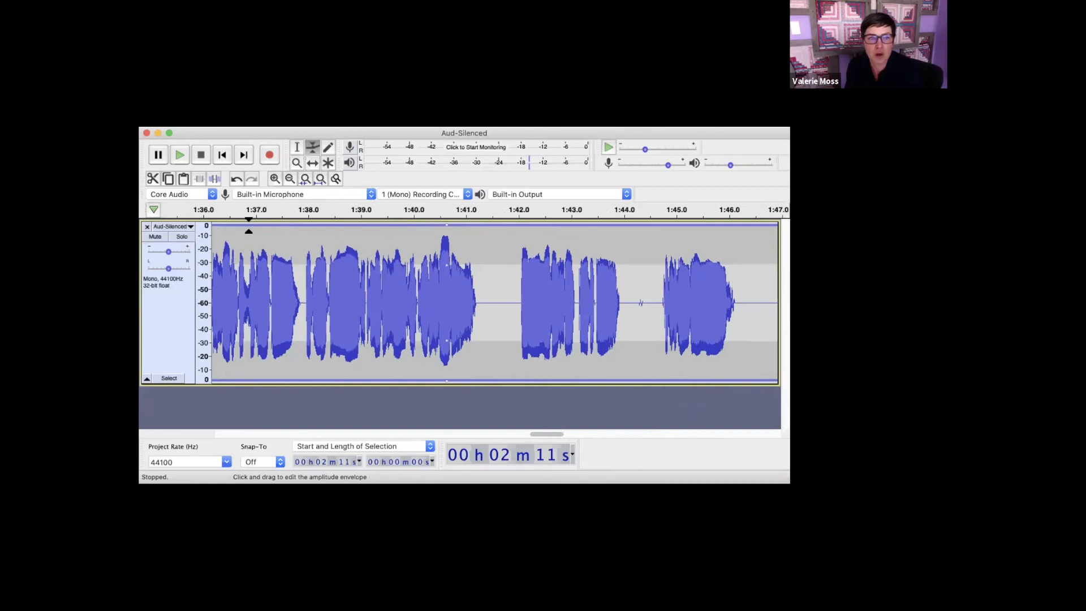
click(227, 228)
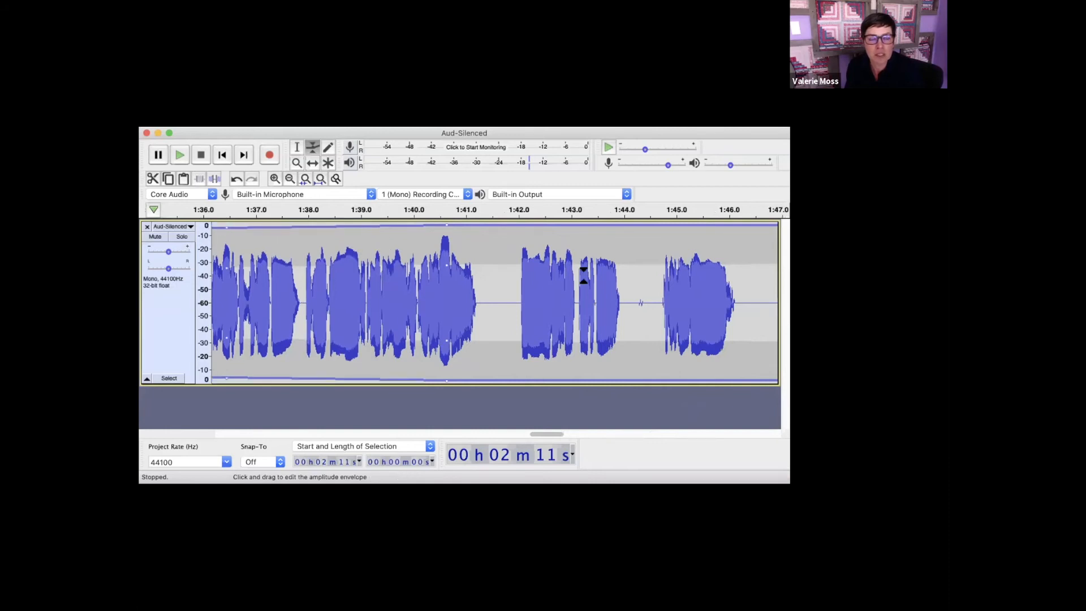